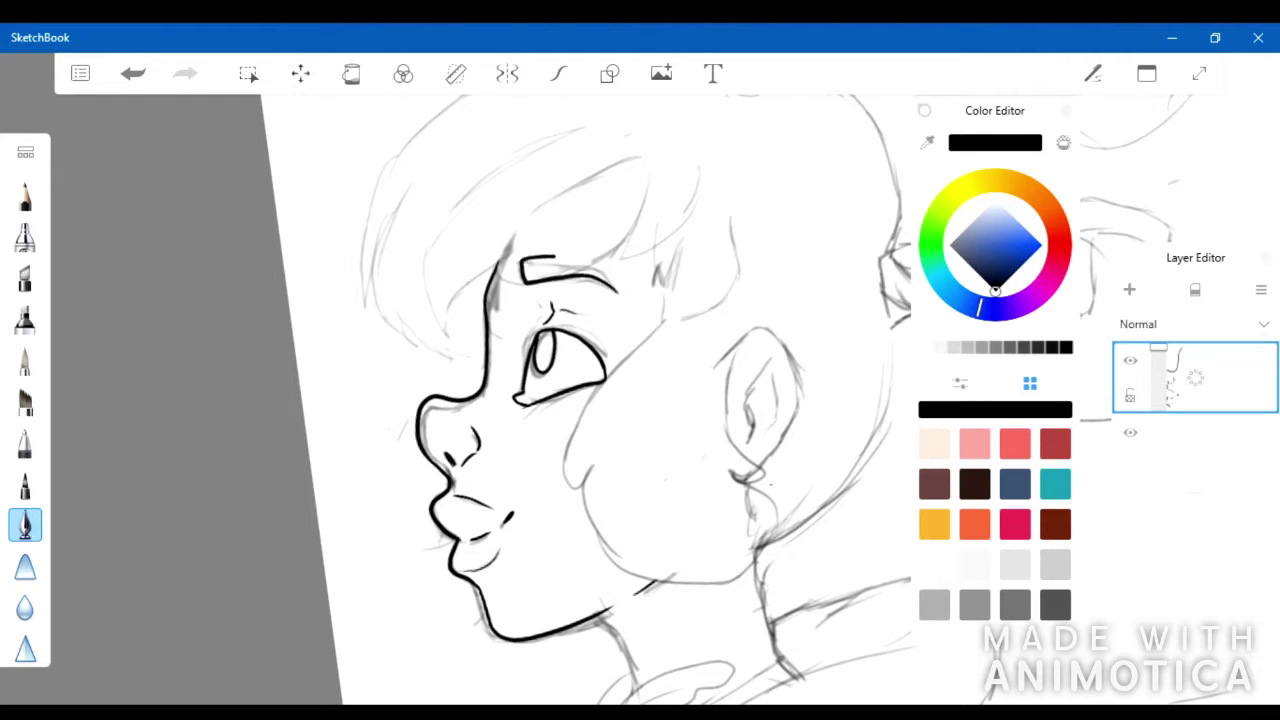
Ink the upper eyelid, the hair edge running from the temple to the cheek, and the rounded lock below the ear
{"action": "left_click_drag", "start_coordinate": [511, 327], "coordinate": [544, 334]}
{"action": "mouse_move", "coordinate": [652, 243]}
{"action": "left_mouse_down"}
{"action": "mouse_move", "coordinate": [690, 238]}
{"action": "mouse_move", "coordinate": [696, 316]}
{"action": "mouse_move", "coordinate": [580, 415]}
{"action": "mouse_move", "coordinate": [615, 480]}
{"action": "left_mouse_up"}
{"action": "key", "text": "ctrl+z"}
{"action": "mouse_move", "coordinate": [668, 292]}
{"action": "left_mouse_down"}
{"action": "mouse_move", "coordinate": [615, 466]}
{"action": "mouse_move", "coordinate": [645, 588]}
{"action": "mouse_move", "coordinate": [662, 592]}
{"action": "left_mouse_up"}
{"action": "key", "text": "ctrl+z"}
{"action": "mouse_move", "coordinate": [583, 498]}
{"action": "left_mouse_down"}
{"action": "mouse_move", "coordinate": [684, 584]}
{"action": "mouse_move", "coordinate": [708, 466]}
{"action": "left_mouse_up"}
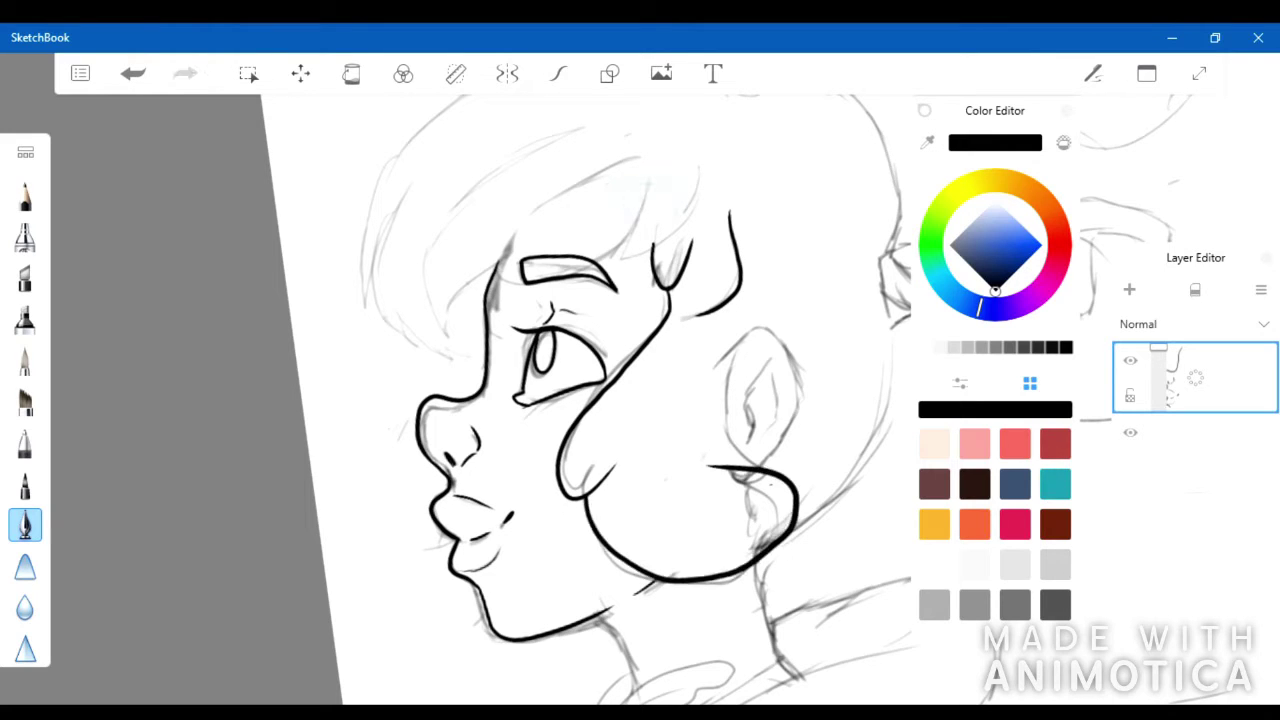
Ink the ear's outer outline and its inner fold lines over the sketch
{"action": "left_click_drag", "start_coordinate": [735, 346], "coordinate": [762, 462]}
{"action": "mouse_move", "coordinate": [736, 352]}
{"action": "left_mouse_down"}
{"action": "mouse_move", "coordinate": [794, 405]}
{"action": "mouse_move", "coordinate": [782, 436]}
{"action": "left_mouse_up"}
{"action": "mouse_move", "coordinate": [764, 356]}
{"action": "left_mouse_down"}
{"action": "mouse_move", "coordinate": [748, 412]}
{"action": "mouse_move", "coordinate": [756, 402]}
{"action": "mouse_move", "coordinate": [766, 422]}
{"action": "left_mouse_up"}
Ink the pointed fringe strands above the eyebrow and the long strands sweeping across the forehead
{"action": "left_click_drag", "start_coordinate": [600, 330], "coordinate": [592, 495]}
{"action": "mouse_move", "coordinate": [676, 334]}
{"action": "left_mouse_down"}
{"action": "mouse_move", "coordinate": [648, 398]}
{"action": "mouse_move", "coordinate": [604, 430]}
{"action": "left_mouse_up"}
{"action": "mouse_move", "coordinate": [615, 336]}
{"action": "left_mouse_down"}
{"action": "mouse_move", "coordinate": [602, 432]}
{"action": "mouse_move", "coordinate": [524, 460]}
{"action": "left_mouse_up"}
{"action": "left_click_drag", "start_coordinate": [576, 342], "coordinate": [472, 452]}
{"action": "key", "text": "ctrl+z"}
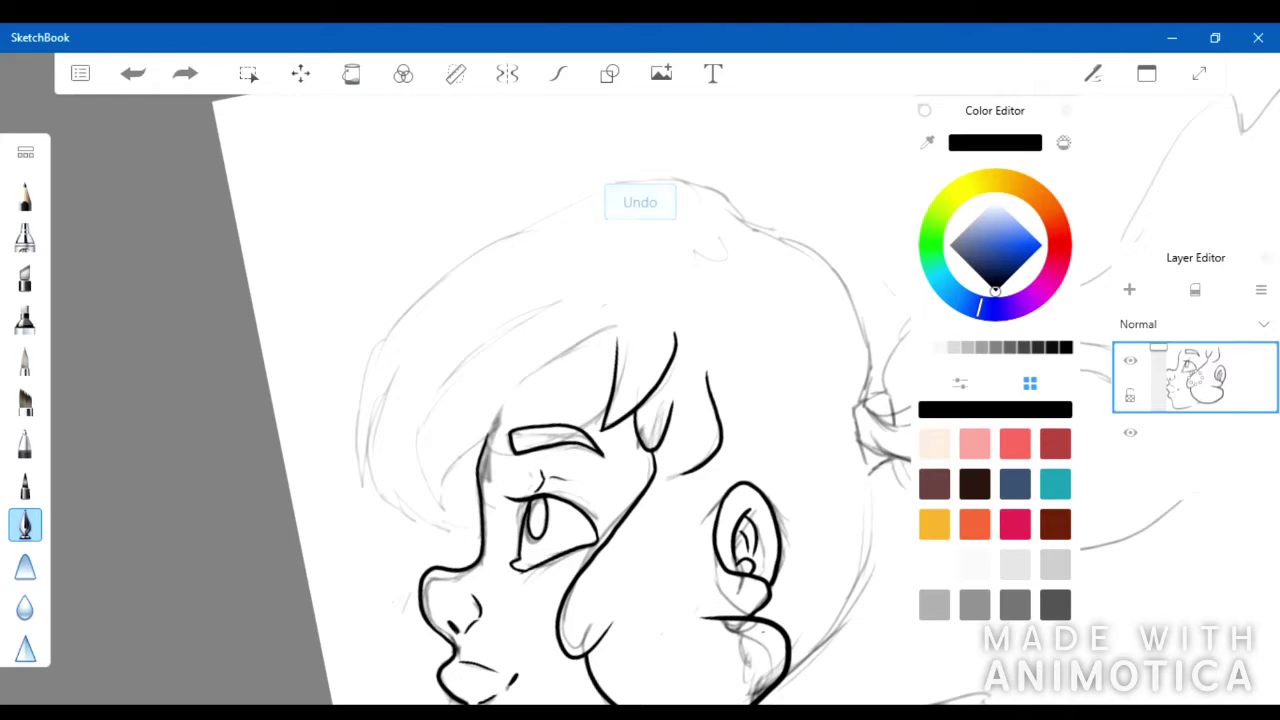
{"action": "left_click_drag", "start_coordinate": [632, 272], "coordinate": [468, 442]}
{"action": "left_click_drag", "start_coordinate": [528, 280], "coordinate": [455, 522]}
{"action": "left_click_drag", "start_coordinate": [474, 448], "coordinate": [458, 524]}
Ink the top outline of the hair from the crown forward to the quiff over the forehead
{"action": "left_click_drag", "start_coordinate": [695, 180], "coordinate": [740, 206]}
{"action": "left_click_drag", "start_coordinate": [680, 180], "coordinate": [375, 488]}
{"action": "key", "text": "ctrl+z"}
{"action": "left_click_drag", "start_coordinate": [640, 175], "coordinate": [325, 530]}
{"action": "key", "text": "ctrl+z"}
{"action": "mouse_move", "coordinate": [696, 180]}
{"action": "left_mouse_down"}
{"action": "mouse_move", "coordinate": [320, 308]}
{"action": "mouse_move", "coordinate": [342, 456]}
{"action": "mouse_move", "coordinate": [470, 545]}
{"action": "left_mouse_up"}
{"action": "key", "text": "ctrl+z"}
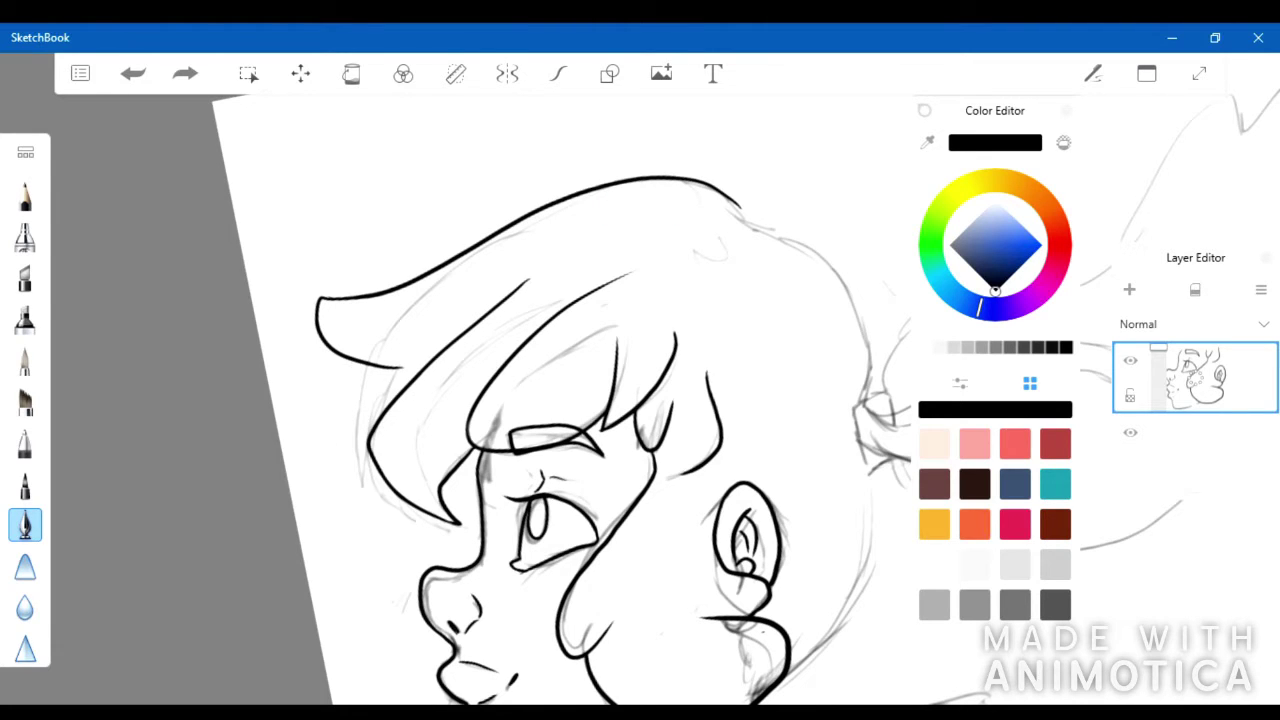
{"action": "key", "text": "ctrl+z"}
{"action": "key", "text": "ctrl+z"}
{"action": "mouse_move", "coordinate": [740, 210]}
{"action": "left_mouse_down"}
{"action": "mouse_move", "coordinate": [520, 180]}
{"action": "mouse_move", "coordinate": [316, 300]}
{"action": "left_mouse_up"}
{"action": "key", "text": "ctrl+z"}
{"action": "mouse_move", "coordinate": [755, 225]}
{"action": "left_mouse_down"}
{"action": "mouse_move", "coordinate": [518, 152]}
{"action": "mouse_move", "coordinate": [338, 318]}
{"action": "mouse_move", "coordinate": [410, 512]}
{"action": "mouse_move", "coordinate": [480, 545]}
{"action": "left_mouse_up"}
Ink the back contour of the head from below the ear up to the crown
{"action": "mouse_move", "coordinate": [540, 510]}
{"action": "left_mouse_down"}
{"action": "mouse_move", "coordinate": [443, 414]}
{"action": "mouse_move", "coordinate": [206, 394]}
{"action": "left_mouse_up"}
{"action": "left_click_drag", "start_coordinate": [458, 196], "coordinate": [520, 362]}
{"action": "key", "text": "ctrl+z"}
{"action": "left_click_drag", "start_coordinate": [428, 584], "coordinate": [518, 444]}
{"action": "key", "text": "ctrl+z"}
{"action": "mouse_move", "coordinate": [430, 578]}
{"action": "left_mouse_down"}
{"action": "mouse_move", "coordinate": [522, 405]}
{"action": "mouse_move", "coordinate": [455, 190]}
{"action": "left_mouse_up"}
Ink the hair tie and its ribbon loop at the back of the head
{"action": "mouse_move", "coordinate": [518, 374]}
{"action": "left_mouse_down"}
{"action": "mouse_move", "coordinate": [520, 432]}
{"action": "mouse_move", "coordinate": [540, 364]}
{"action": "mouse_move", "coordinate": [534, 376]}
{"action": "mouse_move", "coordinate": [550, 376]}
{"action": "left_mouse_up"}
{"action": "key", "text": "ctrl+z"}
{"action": "key", "text": "ctrl+z"}
{"action": "left_click_drag", "start_coordinate": [526, 418], "coordinate": [550, 424]}
{"action": "mouse_move", "coordinate": [534, 378]}
{"action": "left_mouse_down"}
{"action": "mouse_move", "coordinate": [692, 402]}
{"action": "mouse_move", "coordinate": [508, 390]}
{"action": "left_mouse_up"}
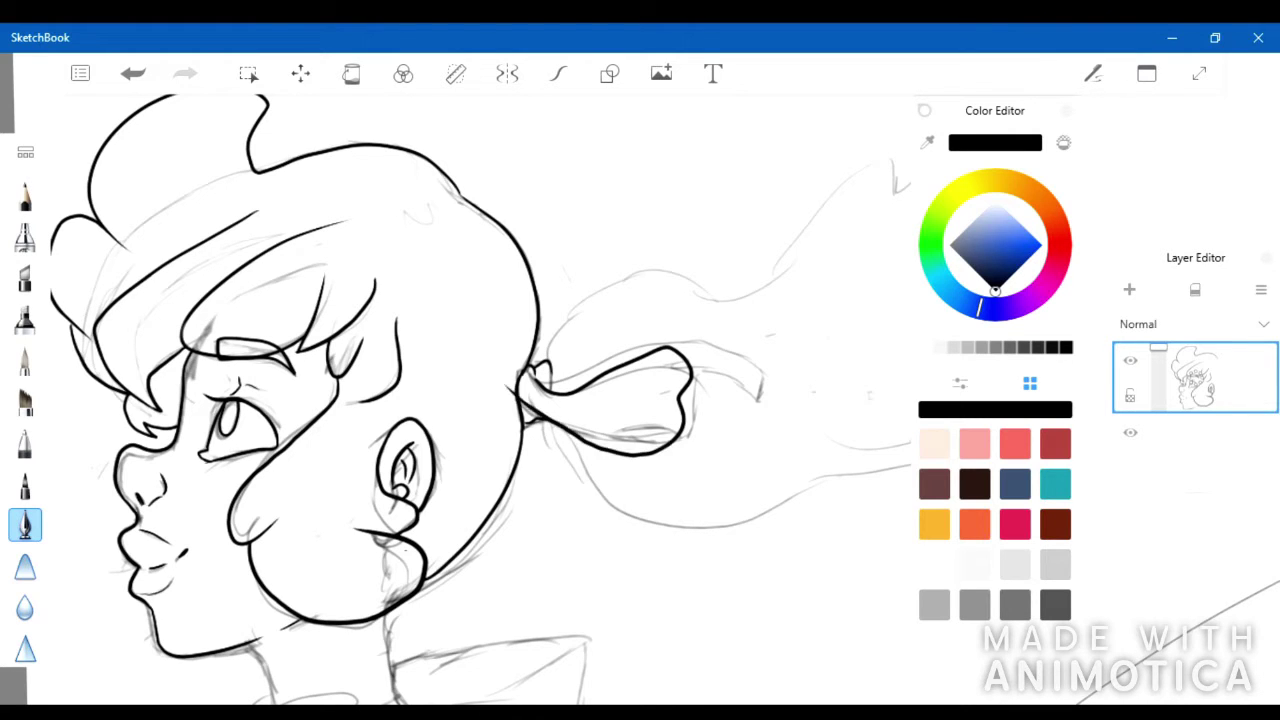
{"action": "key", "text": "e"}
{"action": "key", "text": "ctrl+b"}
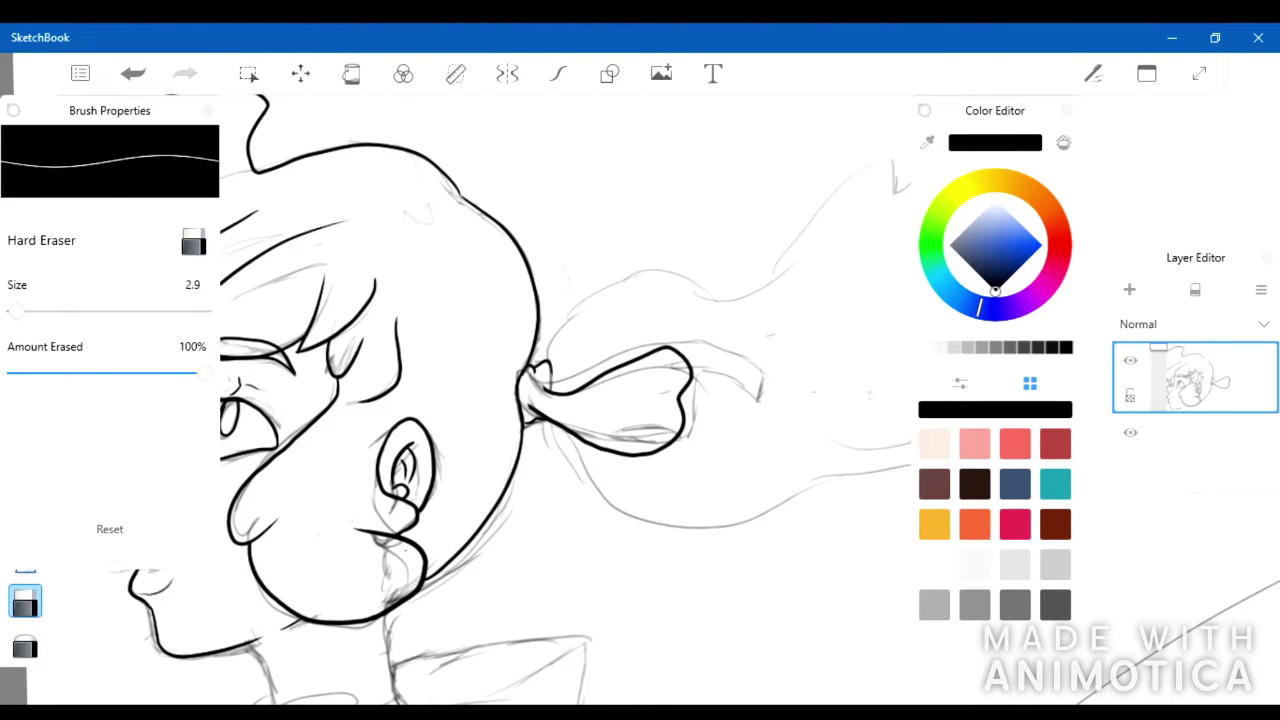
{"action": "key", "text": "ctrl+b"}
{"action": "left_click", "coordinate": [25, 524]}
Ink the curved upper ribbon tail trailing behind the hair tie, above the ribbon loop
{"action": "left_click_drag", "start_coordinate": [548, 372], "coordinate": [820, 402]}
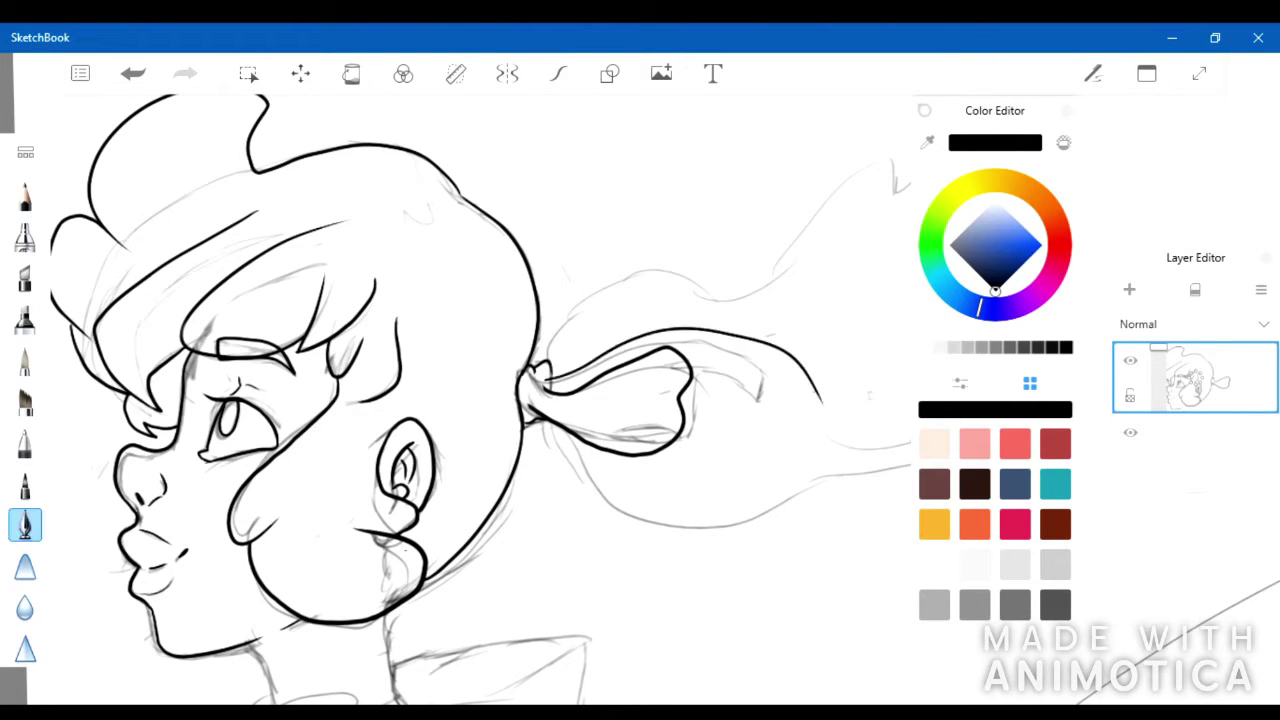
{"action": "key", "text": "ctrl+z"}
{"action": "mouse_move", "coordinate": [672, 344]}
{"action": "left_mouse_down"}
{"action": "mouse_move", "coordinate": [792, 376]}
{"action": "mouse_move", "coordinate": [818, 398]}
{"action": "left_mouse_up"}
{"action": "key", "text": "ctrl+z"}
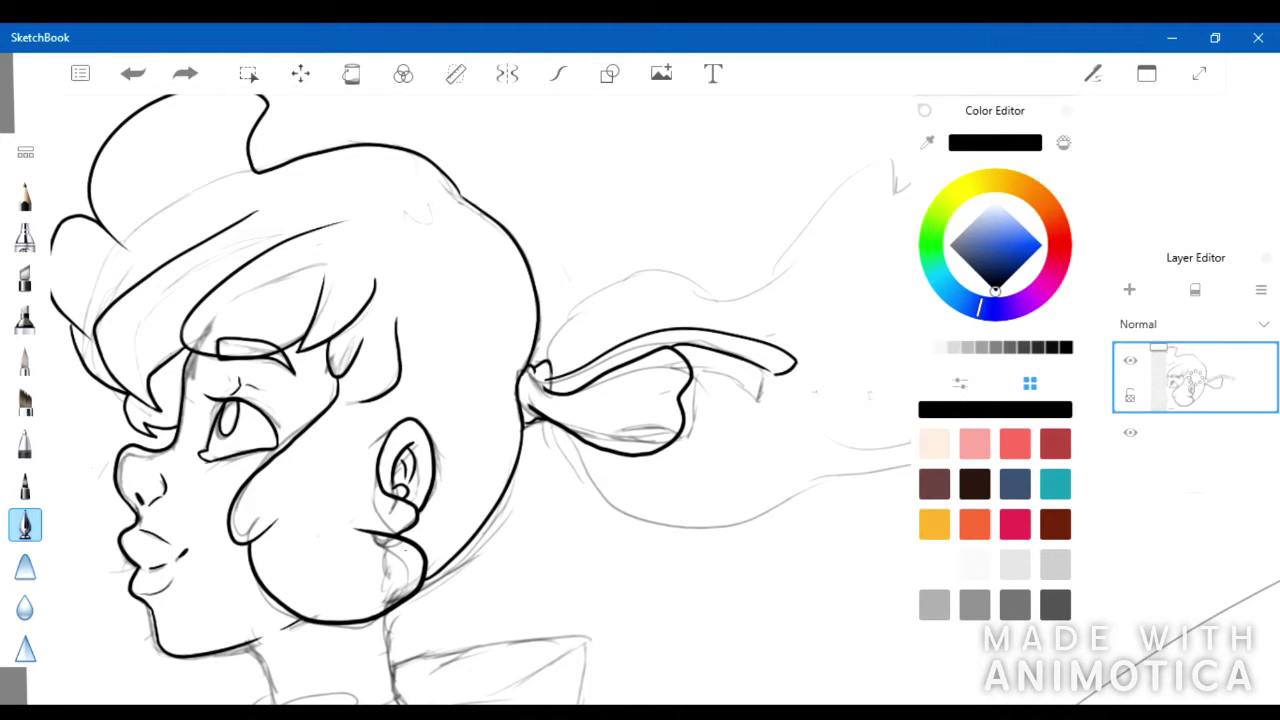
{"action": "key", "text": "ctrl+y"}
{"action": "key", "text": "ctrl+z"}
{"action": "key", "text": "ctrl+y"}
Ink the ponytail's wavy upper outline and its curved lower outline from the hair tie toward the tip
{"action": "left_click_drag", "start_coordinate": [640, 400], "coordinate": [400, 410]}
{"action": "mouse_move", "coordinate": [302, 384]}
{"action": "left_mouse_down"}
{"action": "mouse_move", "coordinate": [636, 182]}
{"action": "mouse_move", "coordinate": [658, 258]}
{"action": "left_mouse_up"}
{"action": "left_click_drag", "start_coordinate": [300, 430], "coordinate": [790, 305]}
{"action": "key", "text": "ctrl+z"}
{"action": "left_click_drag", "start_coordinate": [322, 440], "coordinate": [604, 432]}
{"action": "left_click_drag", "start_coordinate": [515, 456], "coordinate": [610, 425]}
Ink the ponytail's ends as a rounded lower lock and a pointed strand at the tip
{"action": "left_click_drag", "start_coordinate": [637, 355], "coordinate": [592, 448]}
{"action": "left_click_drag", "start_coordinate": [700, 334], "coordinate": [767, 202]}
{"action": "left_click_drag", "start_coordinate": [677, 243], "coordinate": [757, 182]}
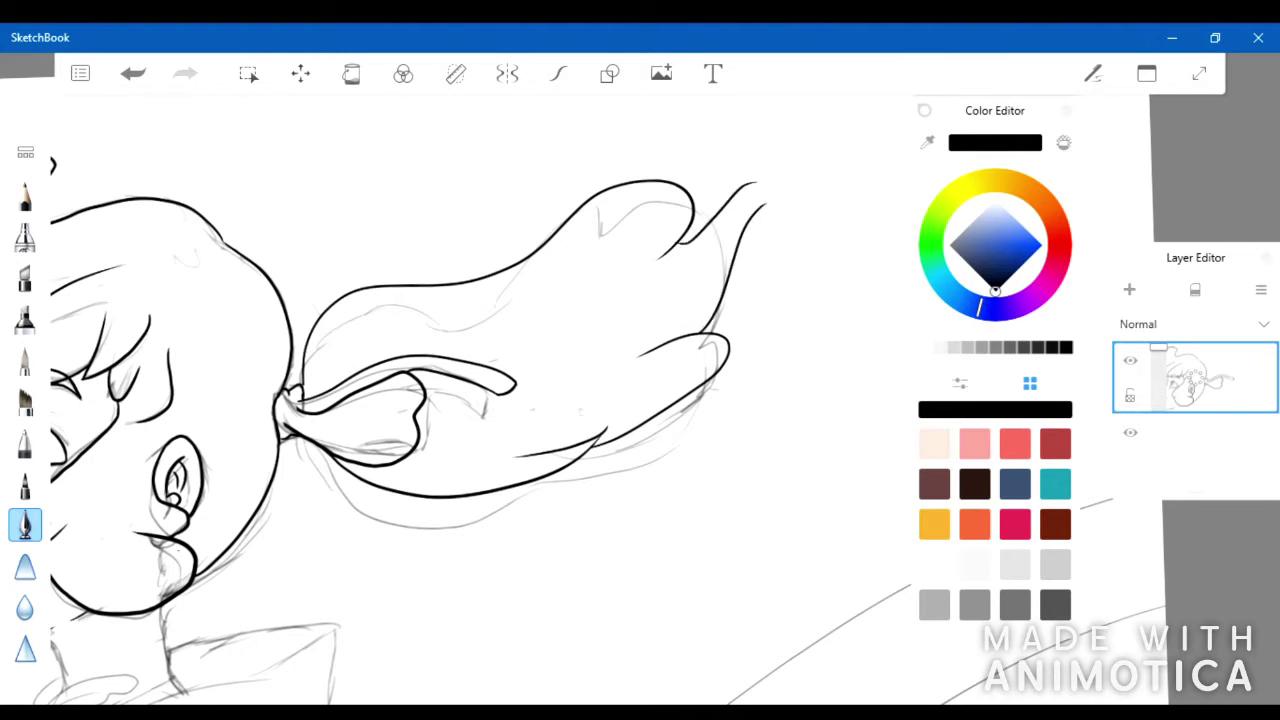
{"action": "key", "text": "ctrl+z"}
{"action": "left_click_drag", "start_coordinate": [690, 222], "coordinate": [818, 200]}
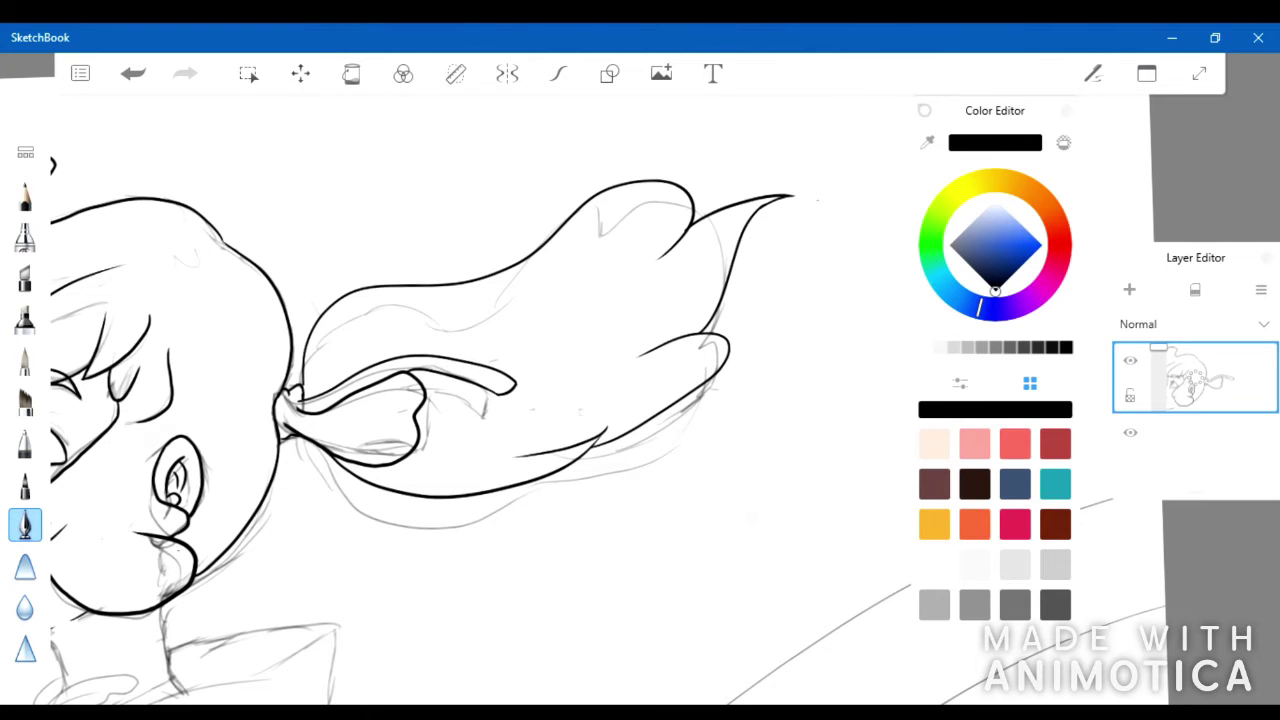
Ink the front of the neck, the bow's knot and the ribbon tail curving back over the cape
{"action": "scroll", "coordinate": [480, 400], "scroll_direction": "down", "scroll_amount": 3}
{"action": "scroll", "coordinate": [480, 400], "scroll_direction": "up", "scroll_amount": 3}
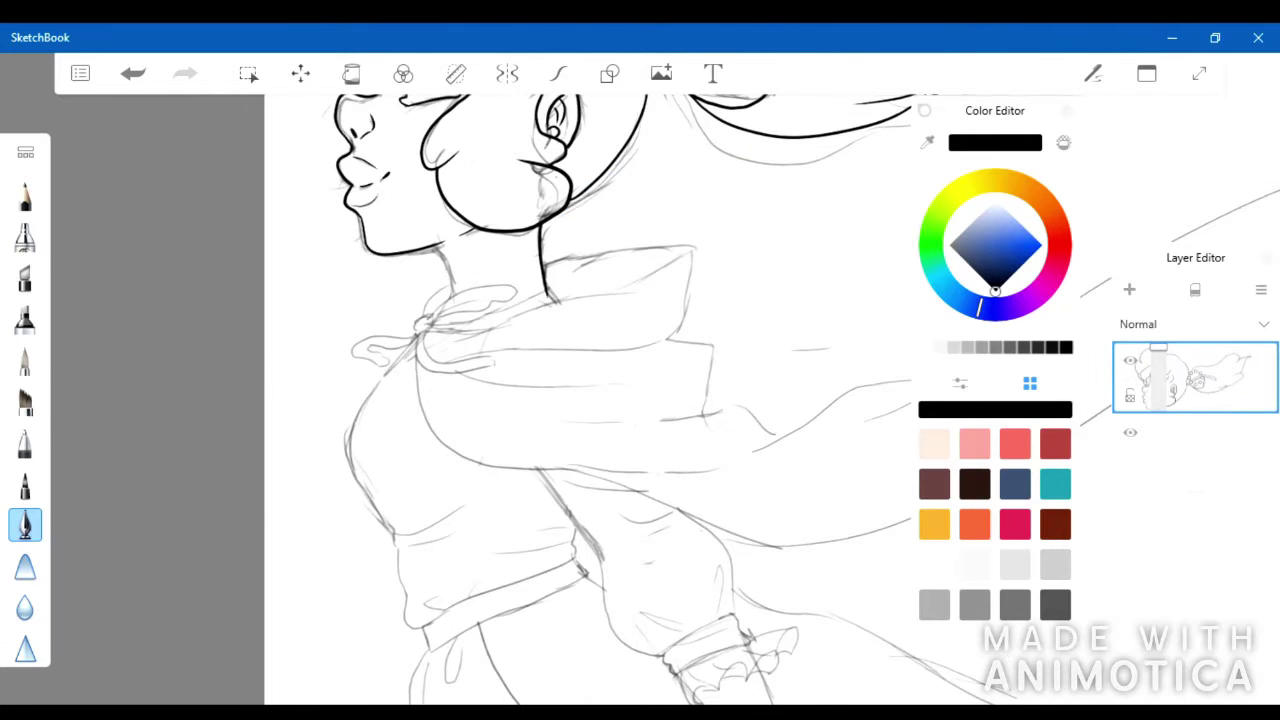
{"action": "scroll", "coordinate": [480, 400], "scroll_direction": "up", "scroll_amount": 1}
{"action": "mouse_move", "coordinate": [472, 224]}
{"action": "left_mouse_down"}
{"action": "mouse_move", "coordinate": [484, 306]}
{"action": "mouse_move", "coordinate": [434, 355]}
{"action": "mouse_move", "coordinate": [647, 411]}
{"action": "left_mouse_up"}
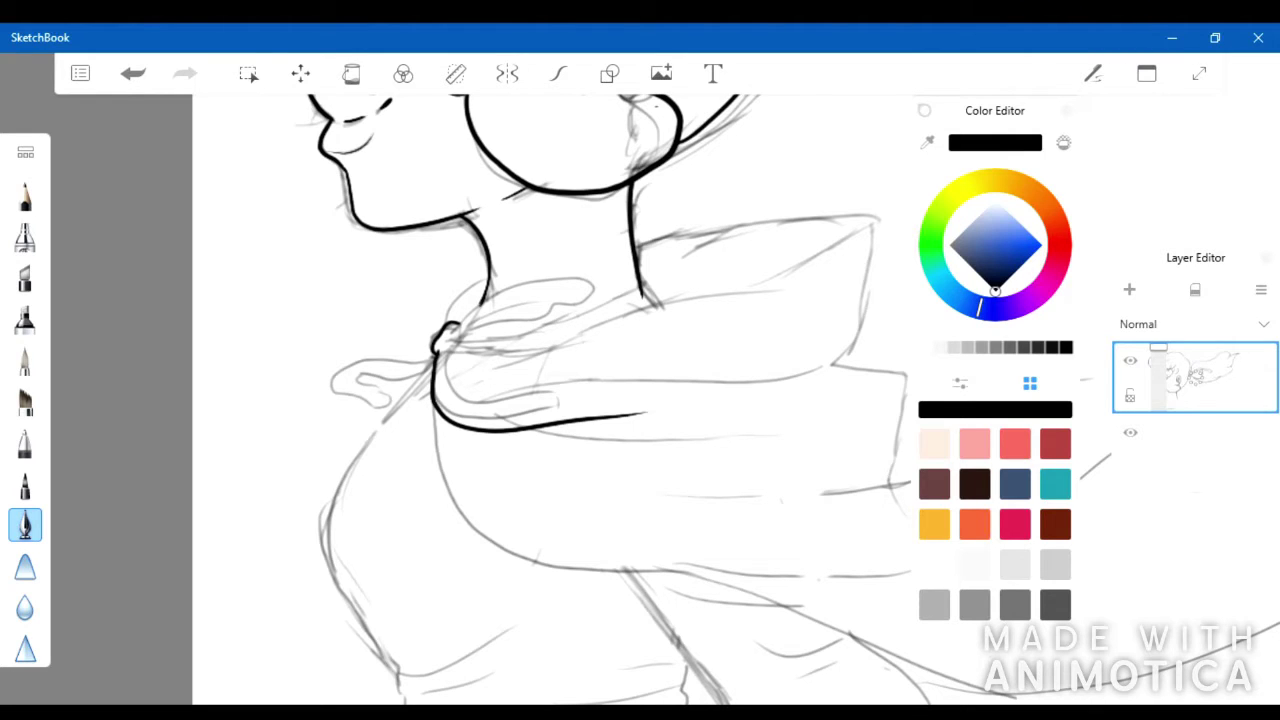
{"action": "left_click_drag", "start_coordinate": [443, 350], "coordinate": [657, 395]}
{"action": "left_click_drag", "start_coordinate": [636, 377], "coordinate": [642, 412]}
Ink the ribbon end extending from the knot in front of the chest
{"action": "mouse_move", "coordinate": [436, 360]}
{"action": "left_mouse_down"}
{"action": "mouse_move", "coordinate": [375, 437]}
{"action": "mouse_move", "coordinate": [328, 381]}
{"action": "mouse_move", "coordinate": [376, 442]}
{"action": "left_mouse_up"}
{"action": "key", "text": "ctrl+z"}
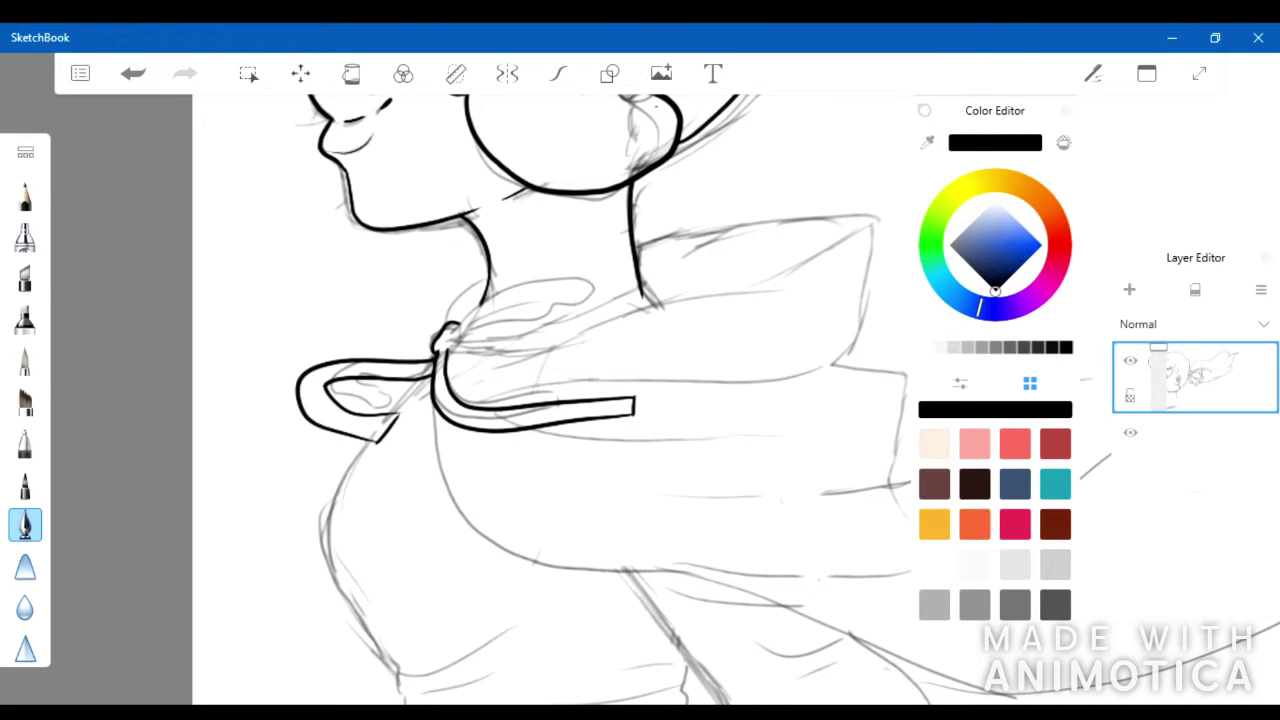
{"action": "key", "text": "ctrl+z"}
{"action": "key", "text": "ctrl+y"}
Ink the bow loop over the cape and the small loop rising behind the knot
{"action": "mouse_move", "coordinate": [458, 326]}
{"action": "left_mouse_down"}
{"action": "mouse_move", "coordinate": [650, 284]}
{"action": "mouse_move", "coordinate": [526, 311]}
{"action": "mouse_move", "coordinate": [500, 354]}
{"action": "mouse_move", "coordinate": [452, 348]}
{"action": "left_mouse_up"}
{"action": "key", "text": "ctrl+z"}
{"action": "mouse_move", "coordinate": [540, 340]}
{"action": "left_mouse_down"}
{"action": "mouse_move", "coordinate": [510, 355]}
{"action": "mouse_move", "coordinate": [476, 340]}
{"action": "mouse_move", "coordinate": [544, 326]}
{"action": "left_mouse_up"}
{"action": "mouse_move", "coordinate": [484, 284]}
{"action": "left_mouse_down"}
{"action": "mouse_move", "coordinate": [452, 320]}
{"action": "mouse_move", "coordinate": [472, 320]}
{"action": "left_mouse_up"}
{"action": "key", "text": "ctrl+z"}
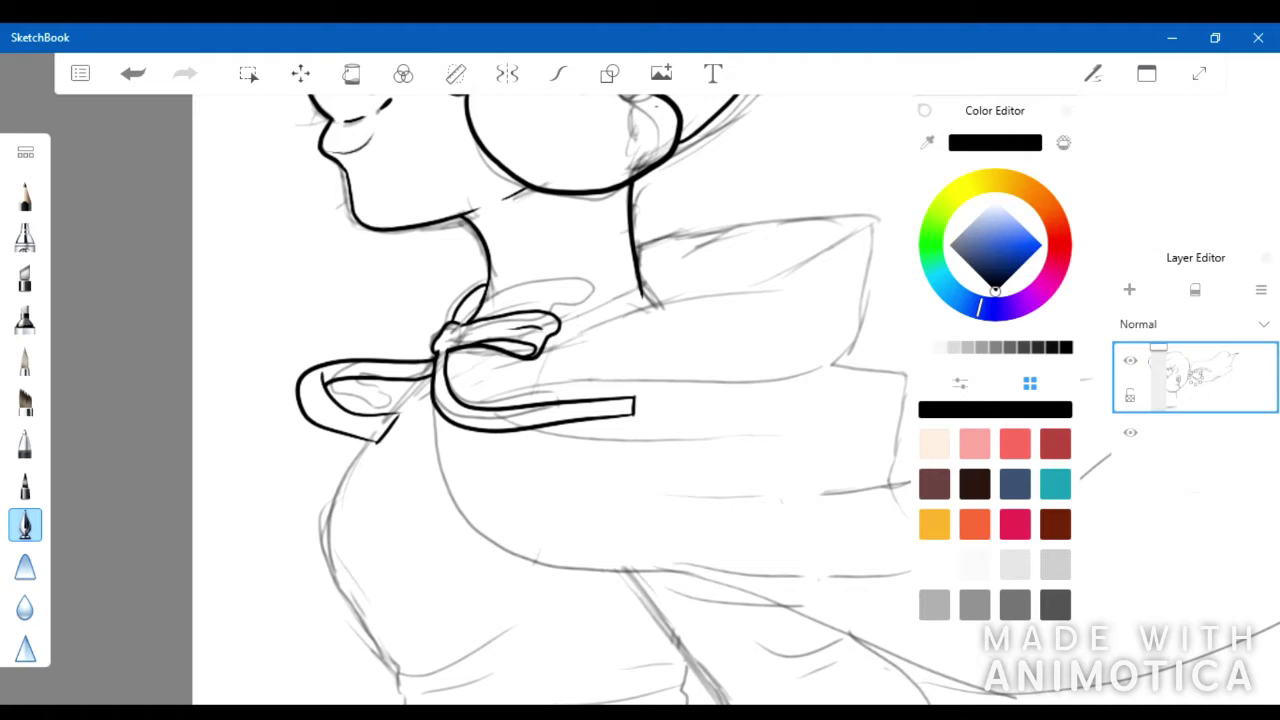
Ink the cape collar's open upper rim and its back edge behind the neck
{"action": "mouse_move", "coordinate": [548, 342]}
{"action": "left_mouse_down"}
{"action": "mouse_move", "coordinate": [596, 328]}
{"action": "mouse_move", "coordinate": [636, 243]}
{"action": "left_mouse_up"}
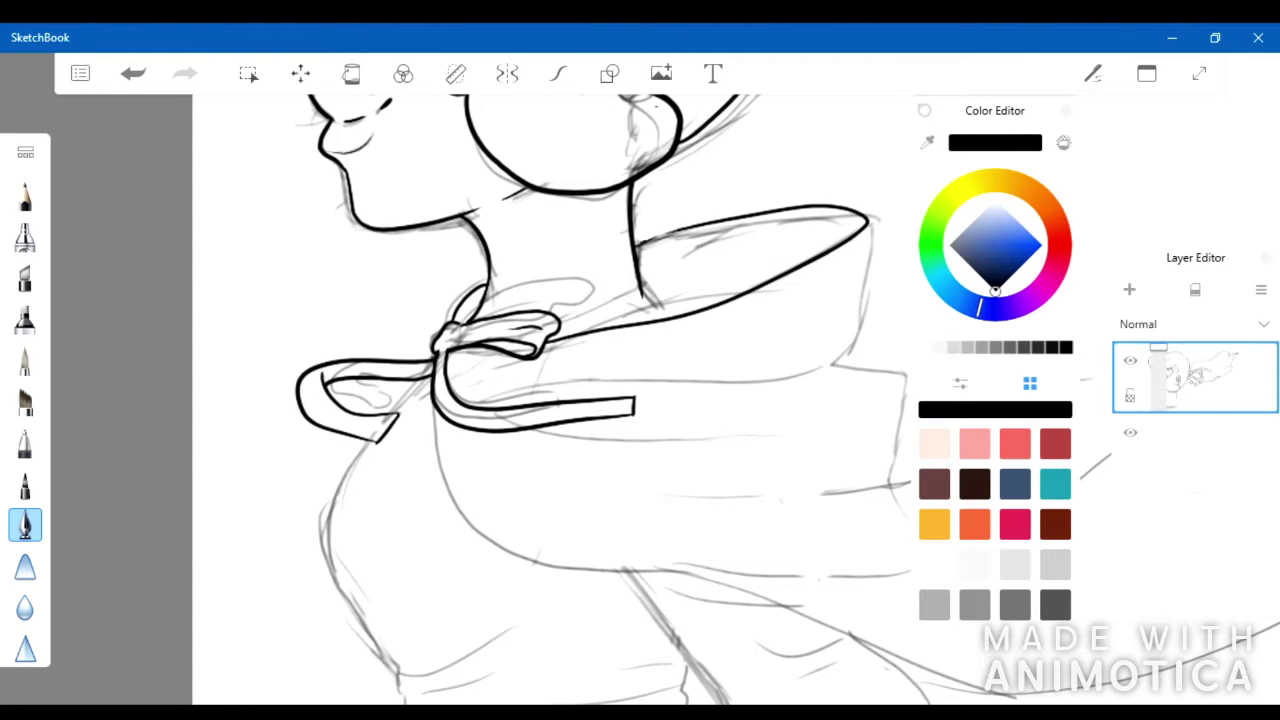
{"action": "left_click_drag", "start_coordinate": [876, 232], "coordinate": [666, 391]}
{"action": "left_click_drag", "start_coordinate": [646, 290], "coordinate": [656, 318]}
{"action": "key", "text": "ctrl+z"}
{"action": "key", "text": "ctrl+z"}
Ink the cape's stepped back edge below the collar and the long fold lines across its layers
{"action": "mouse_move", "coordinate": [430, 345]}
{"action": "left_mouse_down"}
{"action": "mouse_move", "coordinate": [443, 214]}
{"action": "mouse_move", "coordinate": [330, 210]}
{"action": "left_mouse_up"}
{"action": "mouse_move", "coordinate": [563, 223]}
{"action": "left_mouse_down"}
{"action": "mouse_move", "coordinate": [604, 262]}
{"action": "mouse_move", "coordinate": [537, 312]}
{"action": "left_mouse_up"}
{"action": "key", "text": "ctrl+z"}
{"action": "mouse_move", "coordinate": [567, 238]}
{"action": "left_mouse_down"}
{"action": "mouse_move", "coordinate": [604, 246]}
{"action": "mouse_move", "coordinate": [672, 336]}
{"action": "left_mouse_up"}
{"action": "left_click_drag", "start_coordinate": [596, 302], "coordinate": [424, 298]}
{"action": "left_click_drag", "start_coordinate": [552, 266], "coordinate": [390, 282]}
{"action": "left_click_drag", "start_coordinate": [560, 188], "coordinate": [497, 222]}
{"action": "key", "text": "ctrl+z"}
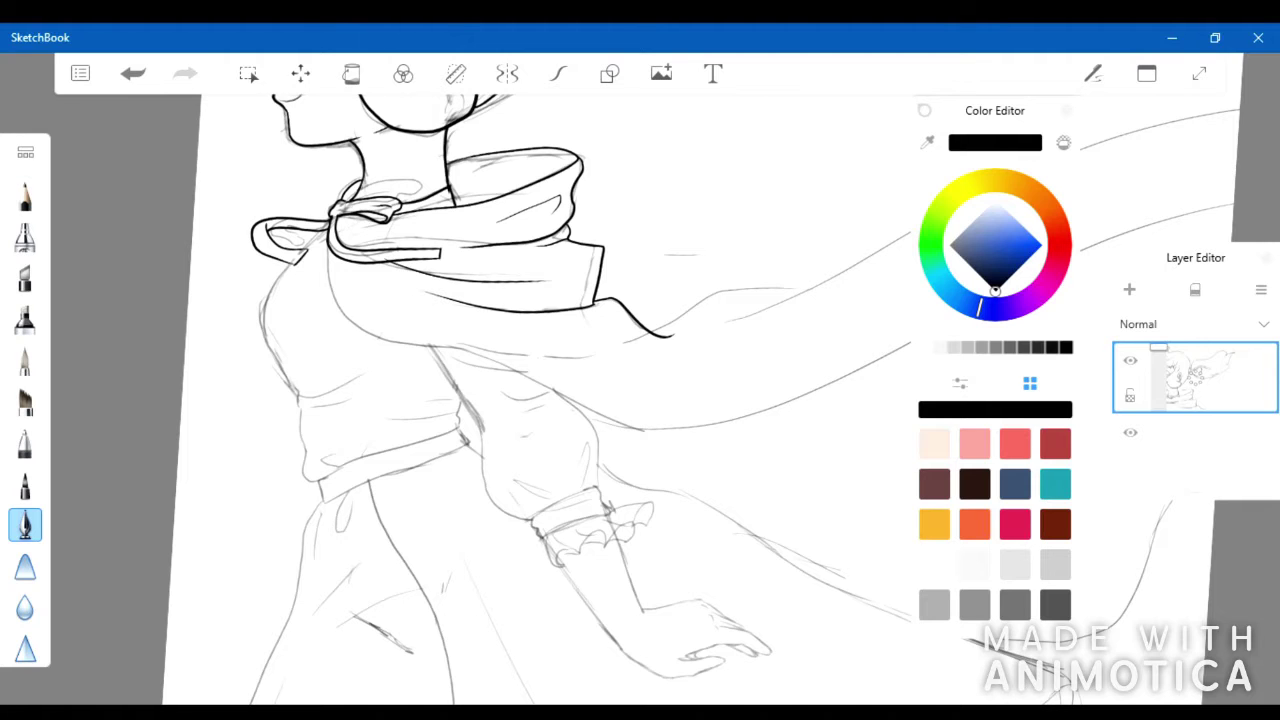
Ink the billowing cape's long lower and upper edges out to the canvas border, plus a fold line near the collar
{"action": "left_click_drag", "start_coordinate": [470, 210], "coordinate": [190, 250]}
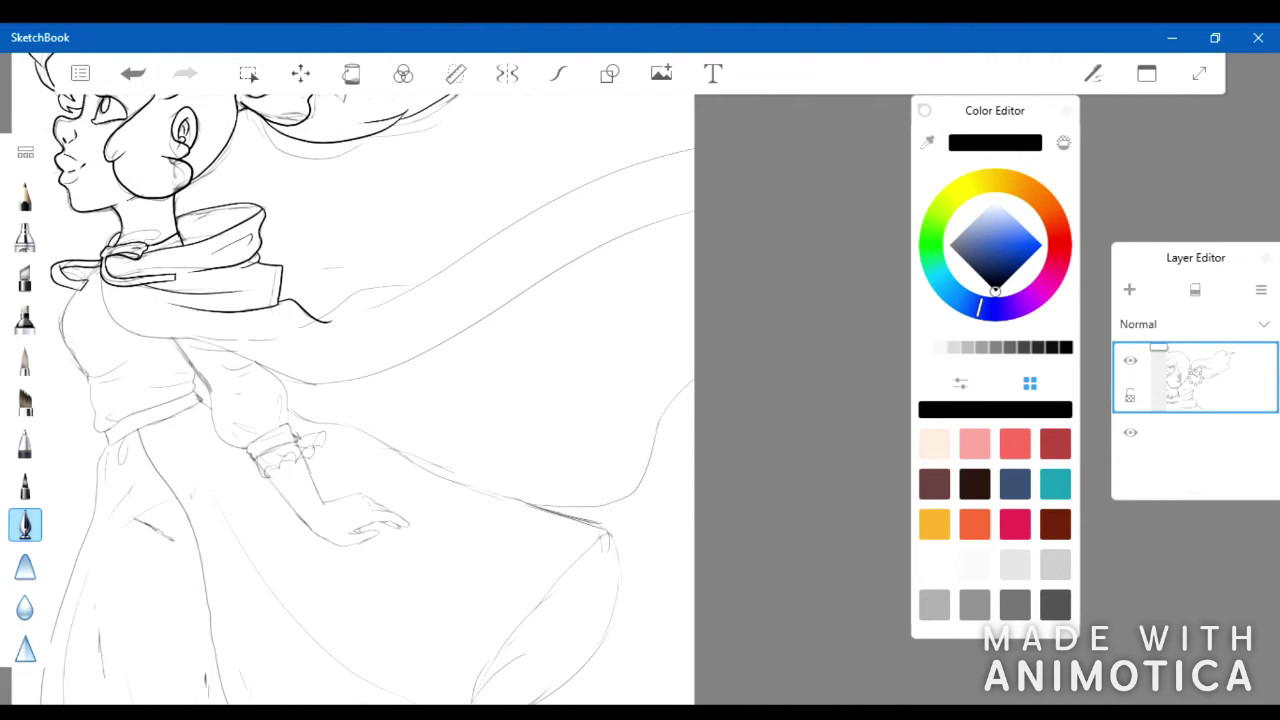
{"action": "mouse_move", "coordinate": [102, 282]}
{"action": "left_mouse_down"}
{"action": "mouse_move", "coordinate": [144, 340]}
{"action": "mouse_move", "coordinate": [695, 213]}
{"action": "left_mouse_up"}
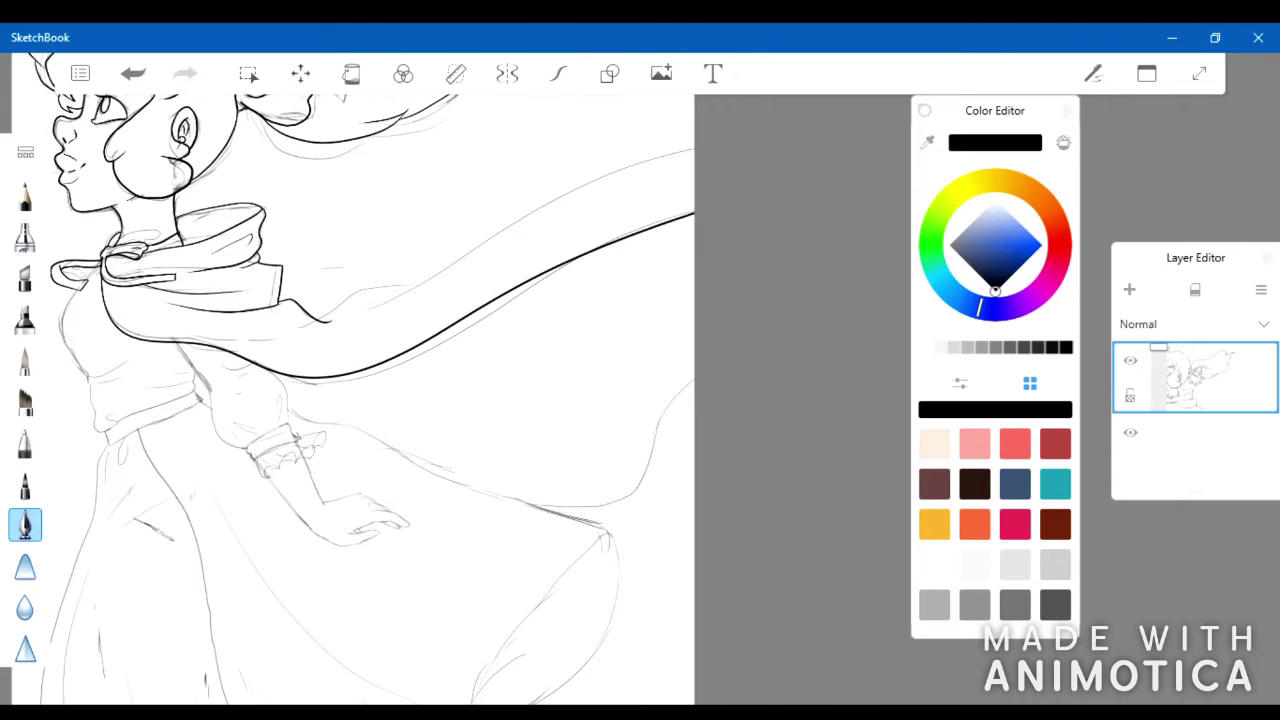
{"action": "left_click_drag", "start_coordinate": [326, 318], "coordinate": [696, 164]}
{"action": "left_click_drag", "start_coordinate": [400, 450], "coordinate": [450, 400]}
{"action": "left_click_drag", "start_coordinate": [265, 262], "coordinate": [370, 256]}
{"action": "left_click_drag", "start_coordinate": [668, 162], "coordinate": [646, 290]}
{"action": "key", "text": "ctrl+z"}
Ink the chest contour below the bow using Predictive Stroke, and merge the top layer into the line-art layer below
{"action": "left_click_drag", "start_coordinate": [400, 400], "coordinate": [500, 420]}
{"action": "left_click", "coordinate": [558, 73]}
{"action": "left_click_drag", "start_coordinate": [305, 196], "coordinate": [348, 462]}
{"action": "left_click_drag", "start_coordinate": [262, 300], "coordinate": [252, 300]}
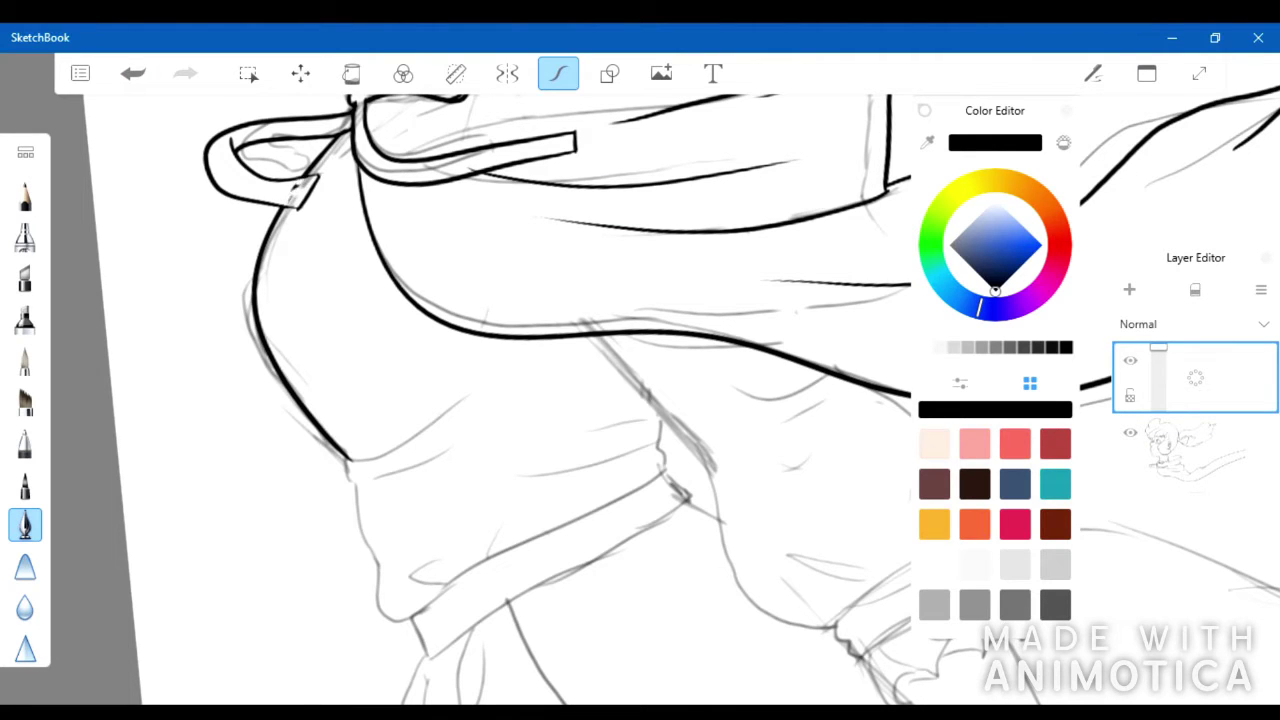
{"action": "left_click", "coordinate": [1261, 289]}
{"action": "left_click", "coordinate": [1166, 571]}
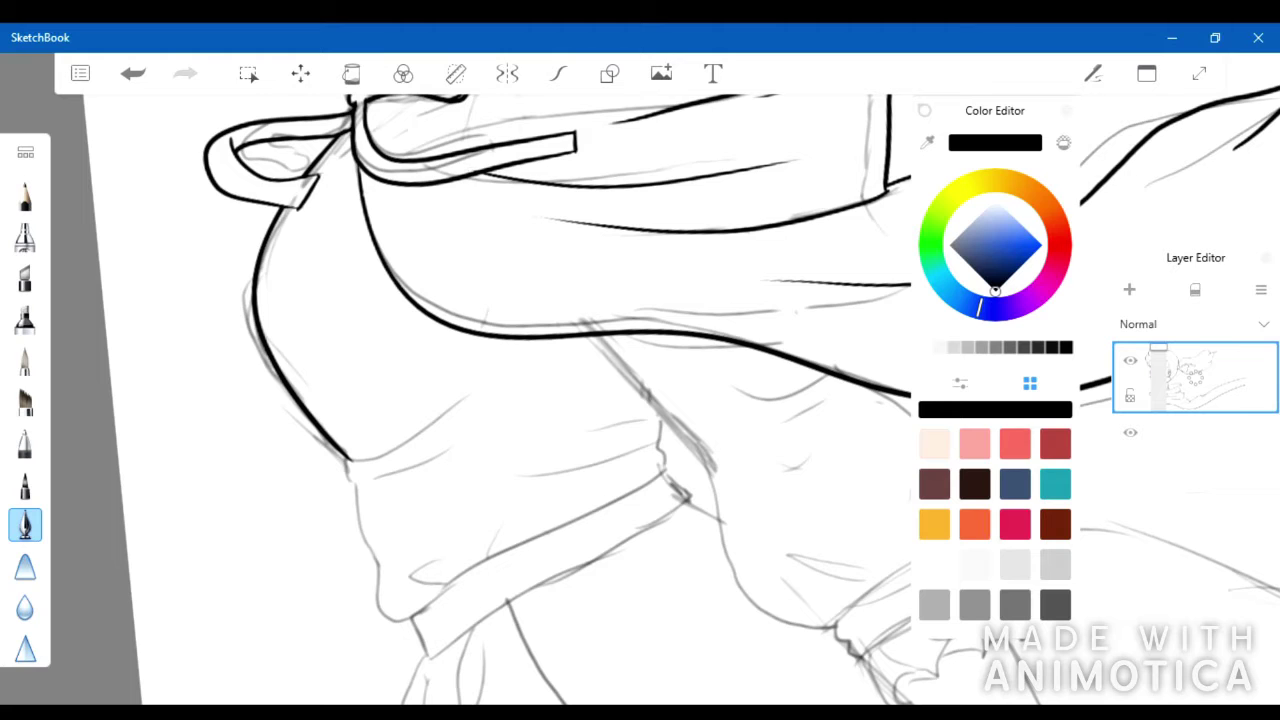
Ink the blouse's front contour from below the chest down to the waistband
{"action": "left_click_drag", "start_coordinate": [500, 500], "coordinate": [510, 300]}
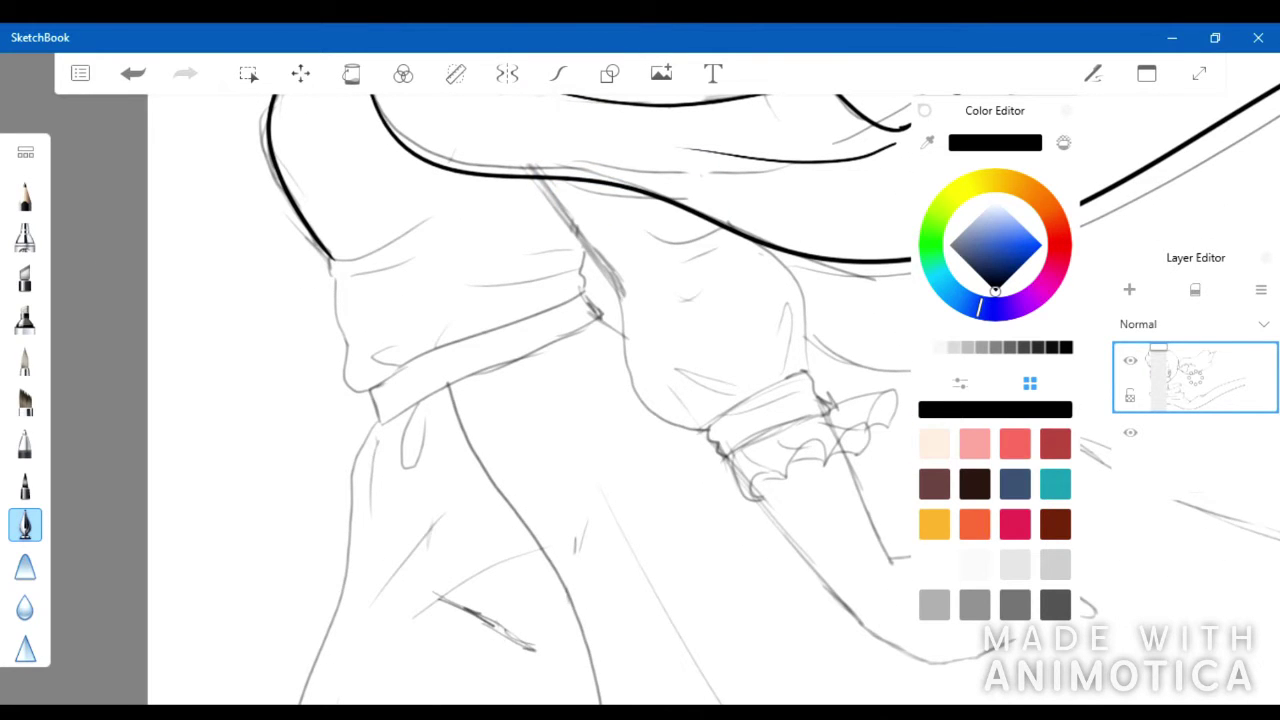
{"action": "left_click_drag", "start_coordinate": [328, 258], "coordinate": [398, 378]}
{"action": "key", "text": "ctrl+z"}
{"action": "left_click_drag", "start_coordinate": [350, 282], "coordinate": [470, 245]}
{"action": "mouse_move", "coordinate": [340, 258]}
{"action": "left_mouse_down"}
{"action": "mouse_move", "coordinate": [448, 228]}
{"action": "mouse_move", "coordinate": [496, 266]}
{"action": "left_mouse_up"}
{"action": "key", "text": "ctrl+z"}
{"action": "key", "text": "ctrl+z"}
Ink the blouse's back edge and the fabric creases above the waistband
{"action": "left_click_drag", "start_coordinate": [362, 289], "coordinate": [414, 284]}
{"action": "left_click_drag", "start_coordinate": [585, 246], "coordinate": [580, 294]}
{"action": "left_click_drag", "start_coordinate": [508, 280], "coordinate": [576, 272]}
{"action": "key", "text": "ctrl+z"}
{"action": "key", "text": "ctrl+z"}
{"action": "left_click_drag", "start_coordinate": [486, 298], "coordinate": [574, 293]}
{"action": "left_click_drag", "start_coordinate": [398, 364], "coordinate": [424, 334]}
{"action": "left_click_drag", "start_coordinate": [448, 328], "coordinate": [452, 344]}
Ink the waistband's lower edge, back end and curved upper edge
{"action": "mouse_move", "coordinate": [370, 392]}
{"action": "left_mouse_down"}
{"action": "mouse_move", "coordinate": [384, 424]}
{"action": "mouse_move", "coordinate": [600, 310]}
{"action": "left_mouse_up"}
{"action": "left_click_drag", "start_coordinate": [587, 290], "coordinate": [600, 311]}
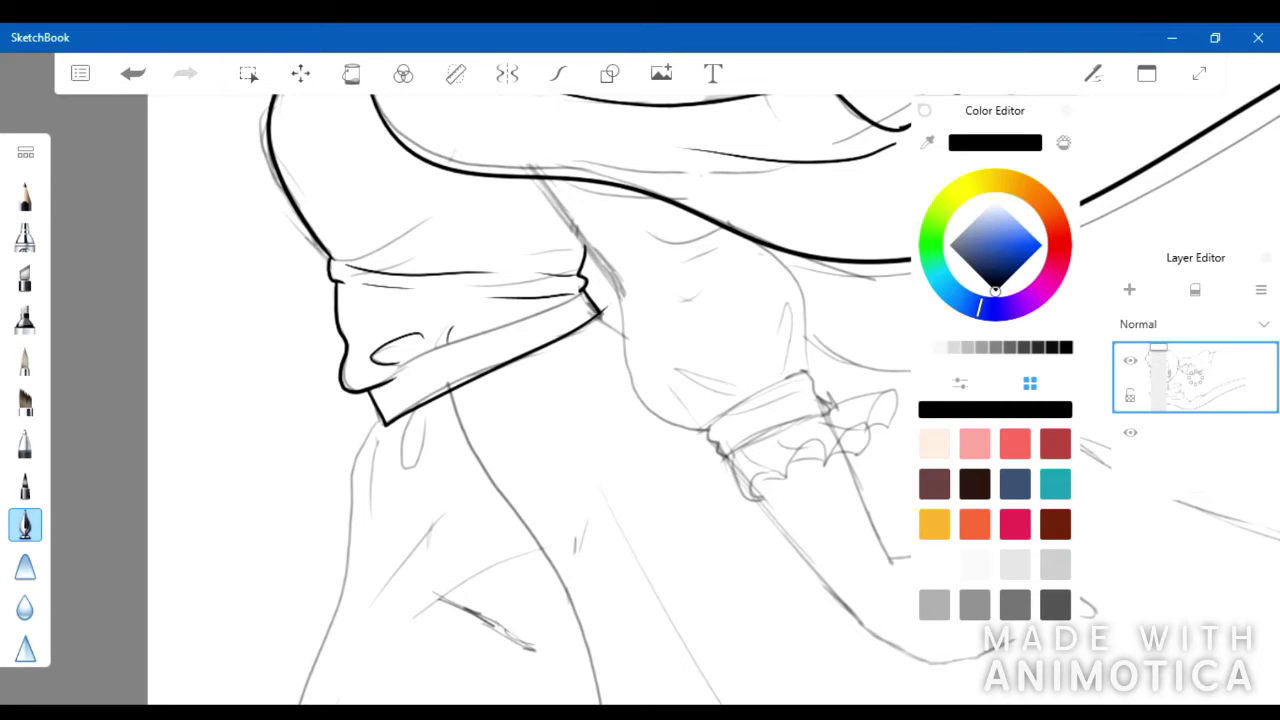
{"action": "mouse_move", "coordinate": [388, 382]}
{"action": "left_mouse_down"}
{"action": "mouse_move", "coordinate": [588, 292]}
{"action": "mouse_move", "coordinate": [386, 380]}
{"action": "left_mouse_up"}
{"action": "key", "text": "ctrl+z"}
{"action": "left_click", "coordinate": [558, 73]}
{"action": "key", "text": "ctrl+z"}
{"action": "left_click_drag", "start_coordinate": [584, 292], "coordinate": [390, 380]}
{"action": "left_click", "coordinate": [558, 73]}
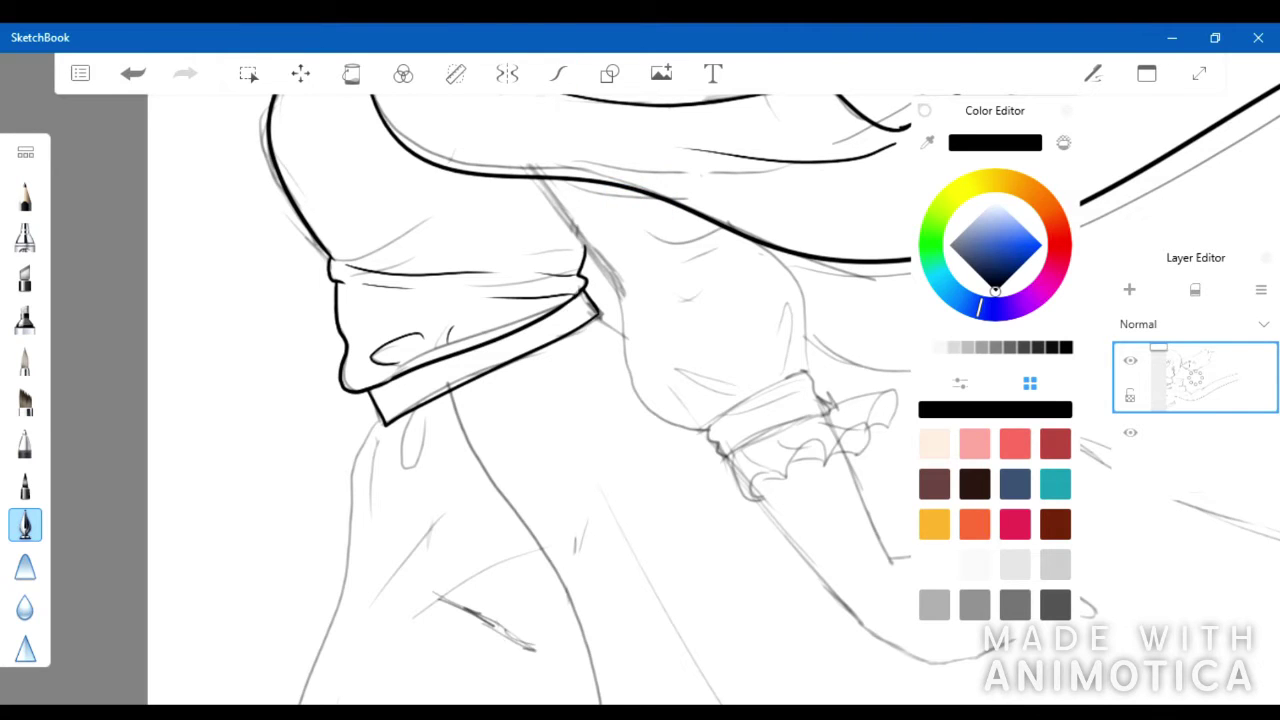
Ink both edges of the puffed sleeve and the creases across it just below the cape
{"action": "mouse_move", "coordinate": [538, 178]}
{"action": "left_mouse_down"}
{"action": "mouse_move", "coordinate": [612, 284]}
{"action": "mouse_move", "coordinate": [622, 330]}
{"action": "mouse_move", "coordinate": [710, 431]}
{"action": "left_mouse_up"}
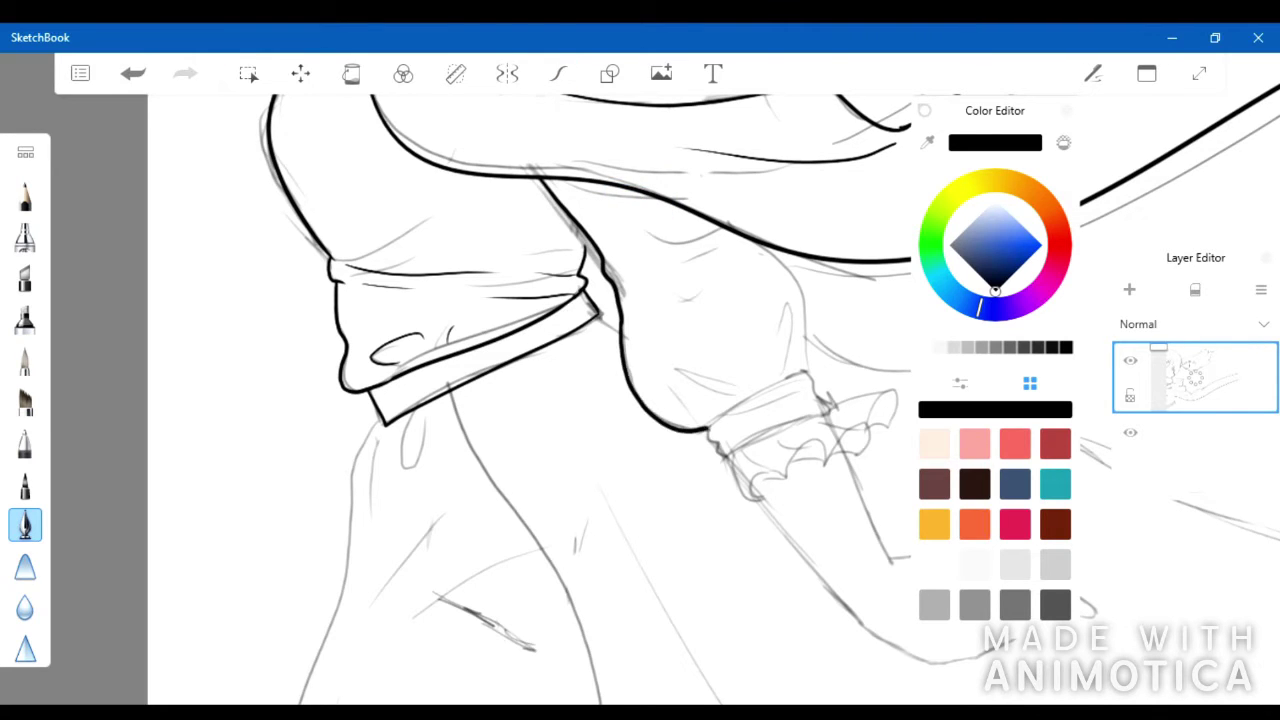
{"action": "left_click_drag", "start_coordinate": [764, 250], "coordinate": [812, 385]}
{"action": "left_click_drag", "start_coordinate": [615, 265], "coordinate": [740, 250]}
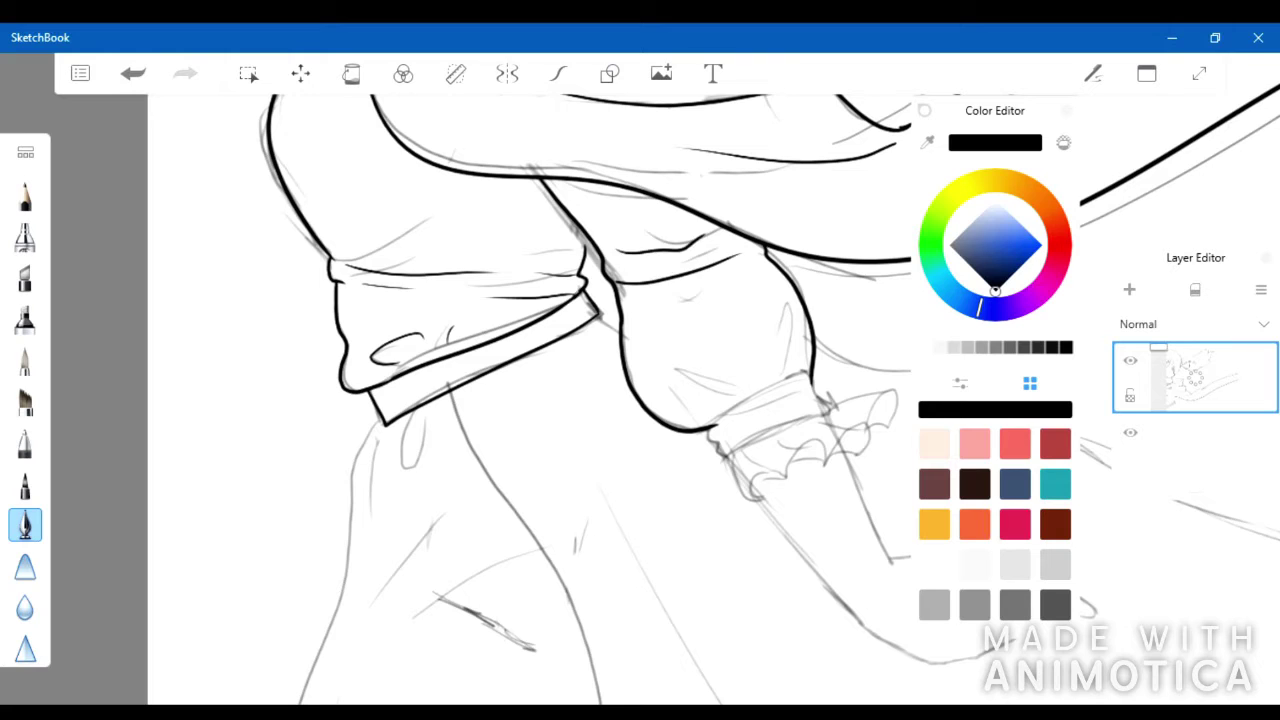
Ink the sleeve's cuff band with its wavy ruffle and the creases beside the cuff
{"action": "left_click_drag", "start_coordinate": [600, 400], "coordinate": [420, 358]}
{"action": "mouse_move", "coordinate": [506, 414]}
{"action": "left_mouse_down"}
{"action": "mouse_move", "coordinate": [610, 336]}
{"action": "mouse_move", "coordinate": [516, 381]}
{"action": "left_mouse_up"}
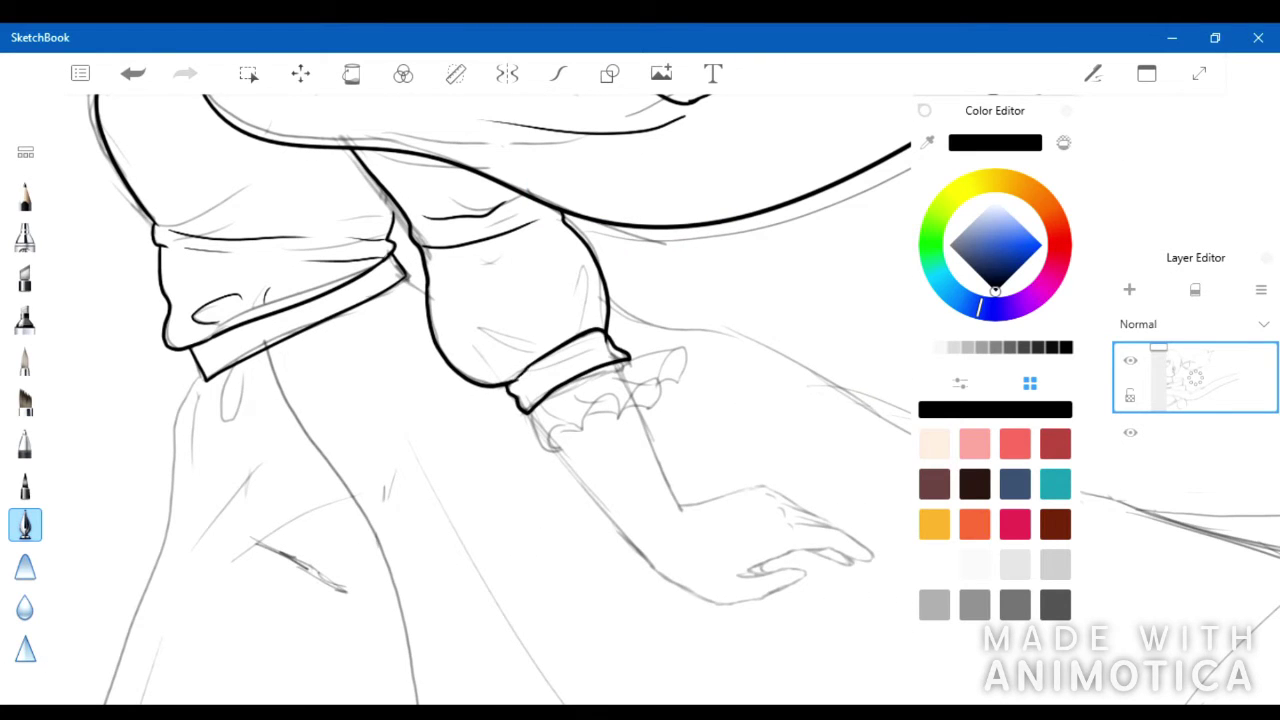
{"action": "left_click_drag", "start_coordinate": [584, 265], "coordinate": [594, 328]}
{"action": "left_click_drag", "start_coordinate": [480, 368], "coordinate": [527, 362]}
{"action": "mouse_move", "coordinate": [632, 352]}
{"action": "left_mouse_down"}
{"action": "mouse_move", "coordinate": [680, 350]}
{"action": "mouse_move", "coordinate": [676, 380]}
{"action": "mouse_move", "coordinate": [602, 404]}
{"action": "mouse_move", "coordinate": [546, 448]}
{"action": "mouse_move", "coordinate": [528, 414]}
{"action": "left_mouse_up"}
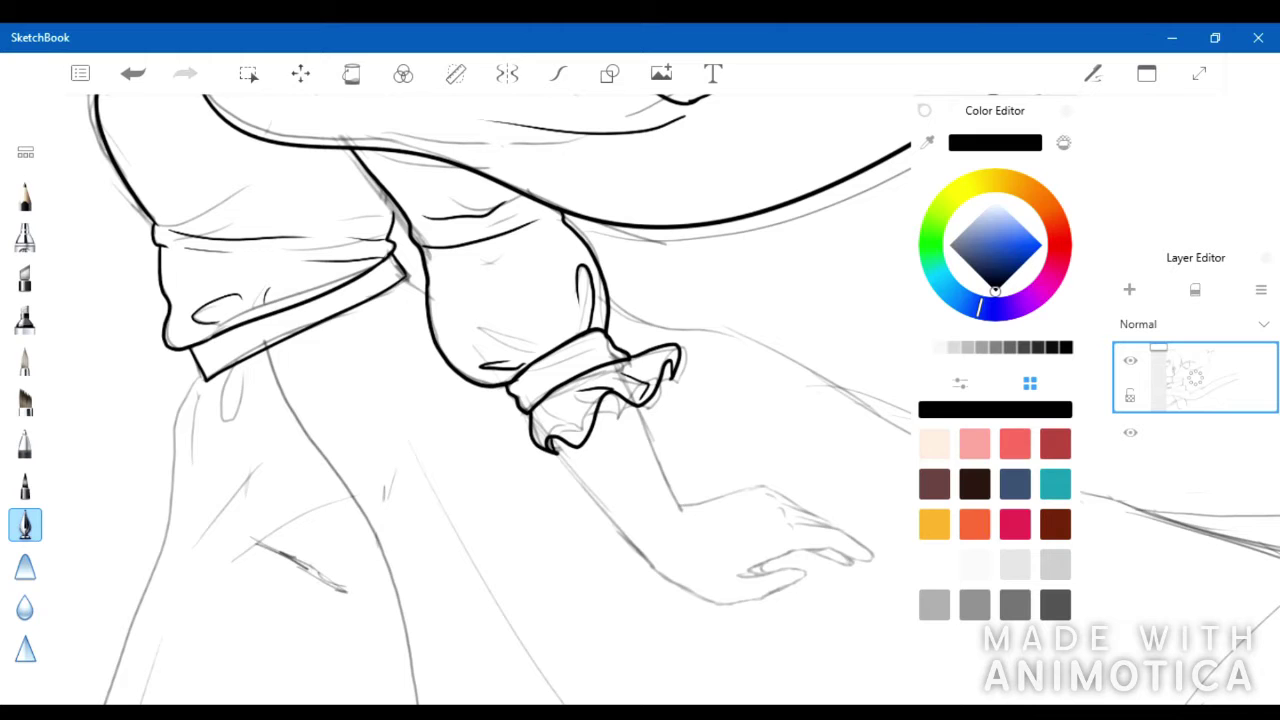
Ink the small crease on the sleeve's cuff band above the ruffle
{"action": "mouse_move", "coordinate": [524, 398]}
{"action": "left_mouse_down"}
{"action": "mouse_move", "coordinate": [604, 352]}
{"action": "mouse_move", "coordinate": [522, 398]}
{"action": "left_mouse_up"}
{"action": "key", "text": "ctrl+z"}
{"action": "key", "text": "ctrl+z"}
{"action": "key", "text": "ctrl+y"}
{"action": "left_click_drag", "start_coordinate": [560, 440], "coordinate": [530, 515]}
Ink both edges of the forearm from the ruffled cuff down to the wrist
{"action": "scroll", "coordinate": [500, 500], "scroll_direction": "up", "scroll_amount": 3}
{"action": "left_click_drag", "start_coordinate": [605, 165], "coordinate": [545, 410]}
{"action": "key", "text": "ctrl+z"}
{"action": "key", "text": "ctrl+z"}
{"action": "mouse_move", "coordinate": [605, 165]}
{"action": "left_mouse_down"}
{"action": "mouse_move", "coordinate": [545, 404]}
{"action": "mouse_move", "coordinate": [562, 445]}
{"action": "mouse_move", "coordinate": [566, 368]}
{"action": "left_mouse_up"}
{"action": "key", "text": "ctrl+z"}
{"action": "mouse_move", "coordinate": [433, 152]}
{"action": "left_mouse_down"}
{"action": "mouse_move", "coordinate": [450, 328]}
{"action": "mouse_move", "coordinate": [530, 590]}
{"action": "mouse_move", "coordinate": [590, 585]}
{"action": "left_mouse_up"}
{"action": "key", "text": "ctrl+z"}
{"action": "key", "text": "ctrl+z"}
Ink the hand's palm edge, the thumb and the outstretched fingers
{"action": "mouse_move", "coordinate": [603, 537]}
{"action": "left_mouse_down"}
{"action": "mouse_move", "coordinate": [688, 600]}
{"action": "mouse_move", "coordinate": [575, 580]}
{"action": "mouse_move", "coordinate": [618, 600]}
{"action": "mouse_move", "coordinate": [686, 575]}
{"action": "mouse_move", "coordinate": [640, 540]}
{"action": "mouse_move", "coordinate": [790, 640]}
{"action": "left_mouse_up"}
{"action": "key", "text": "ctrl+z"}
{"action": "mouse_move", "coordinate": [725, 505]}
{"action": "left_mouse_down"}
{"action": "mouse_move", "coordinate": [800, 620]}
{"action": "mouse_move", "coordinate": [790, 645]}
{"action": "mouse_move", "coordinate": [712, 566]}
{"action": "left_mouse_up"}
{"action": "mouse_move", "coordinate": [778, 642]}
{"action": "left_mouse_down"}
{"action": "mouse_move", "coordinate": [698, 558]}
{"action": "mouse_move", "coordinate": [710, 589]}
{"action": "left_mouse_up"}
{"action": "left_click_drag", "start_coordinate": [726, 470], "coordinate": [784, 560]}
{"action": "left_click_drag", "start_coordinate": [724, 440], "coordinate": [768, 518]}
Ink the back of the hand from wrist to fingertips and the short lines between the fingers
{"action": "mouse_move", "coordinate": [568, 362]}
{"action": "left_mouse_down"}
{"action": "mouse_move", "coordinate": [716, 398]}
{"action": "mouse_move", "coordinate": [760, 490]}
{"action": "left_mouse_up"}
{"action": "key", "text": "ctrl+z"}
{"action": "mouse_move", "coordinate": [566, 358]}
{"action": "left_mouse_down"}
{"action": "mouse_move", "coordinate": [740, 438]}
{"action": "mouse_move", "coordinate": [752, 478]}
{"action": "left_mouse_up"}
{"action": "left_click_drag", "start_coordinate": [718, 512], "coordinate": [722, 518]}
{"action": "left_click_drag", "start_coordinate": [726, 466], "coordinate": [718, 488]}
{"action": "left_click_drag", "start_coordinate": [726, 428], "coordinate": [720, 448]}
{"action": "scroll", "coordinate": [680, 150], "scroll_direction": "down", "scroll_amount": 5}
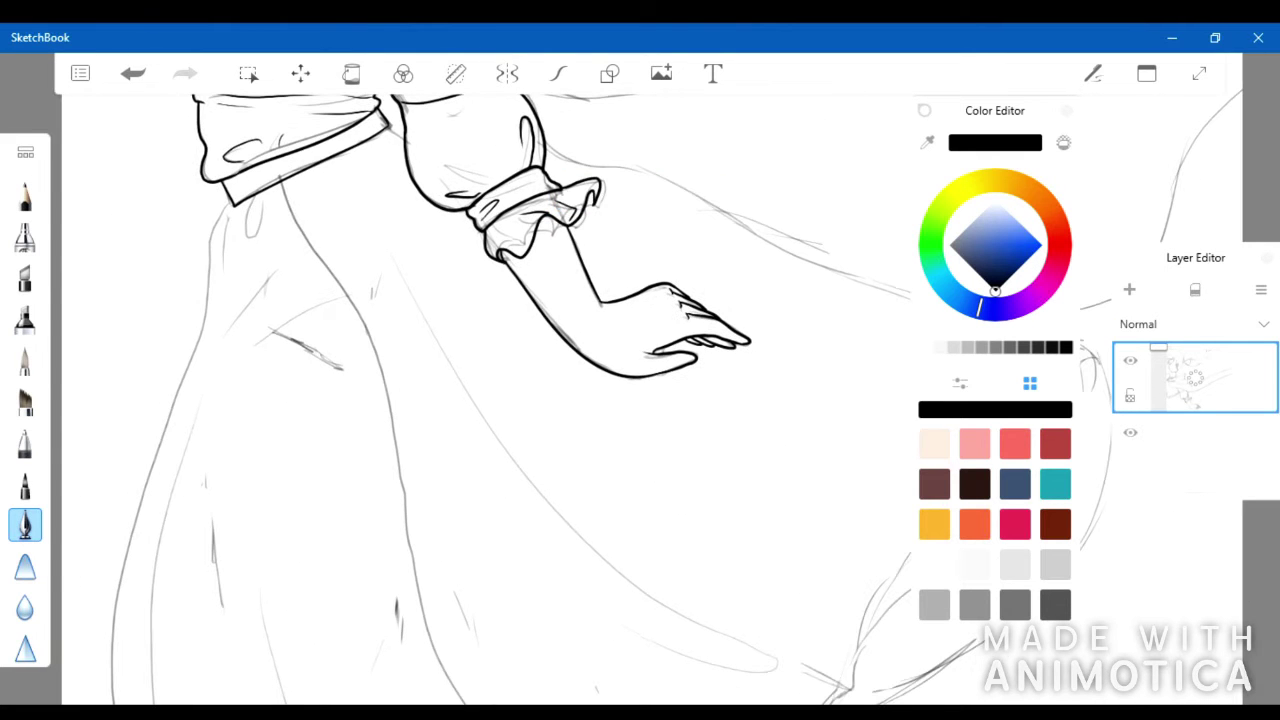
Ink the billowing skirt's outline with its wavy hem, and the apron's outline over its front
{"action": "scroll", "coordinate": [640, 400], "scroll_direction": "down", "scroll_amount": 4}
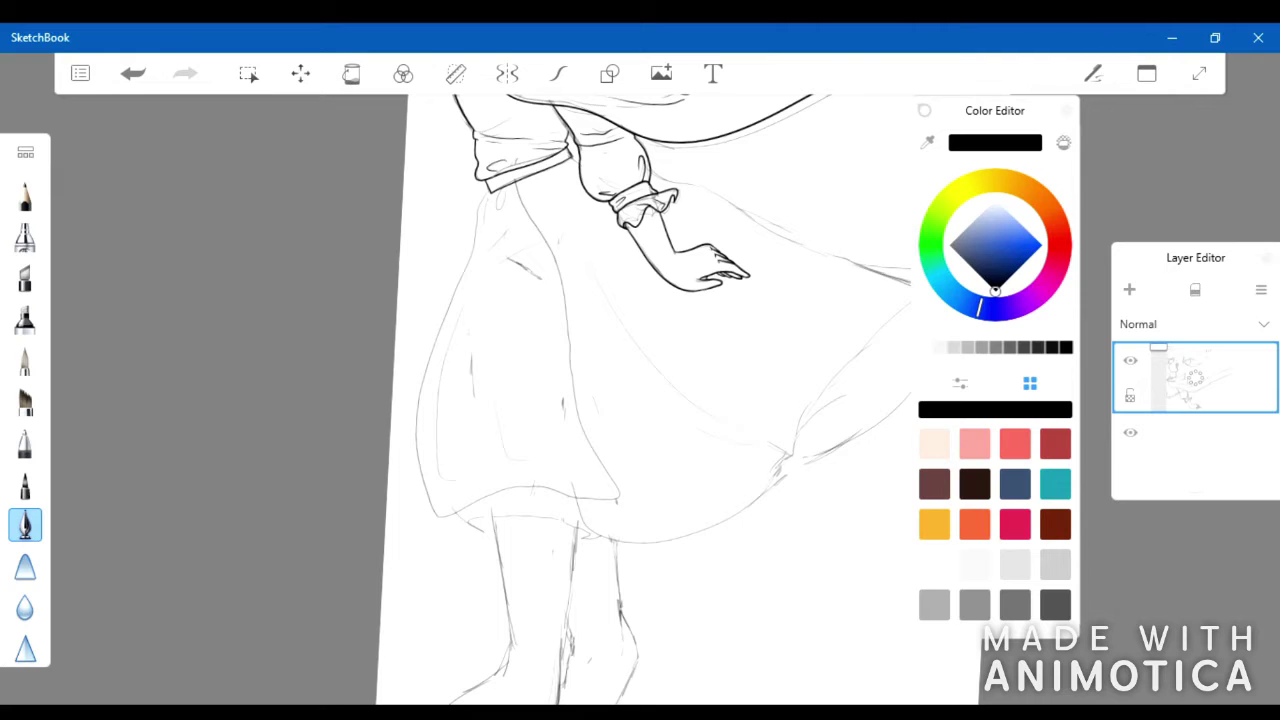
{"action": "scroll", "coordinate": [640, 400], "scroll_direction": "up", "scroll_amount": 1}
{"action": "left_click_drag", "start_coordinate": [468, 212], "coordinate": [483, 672]}
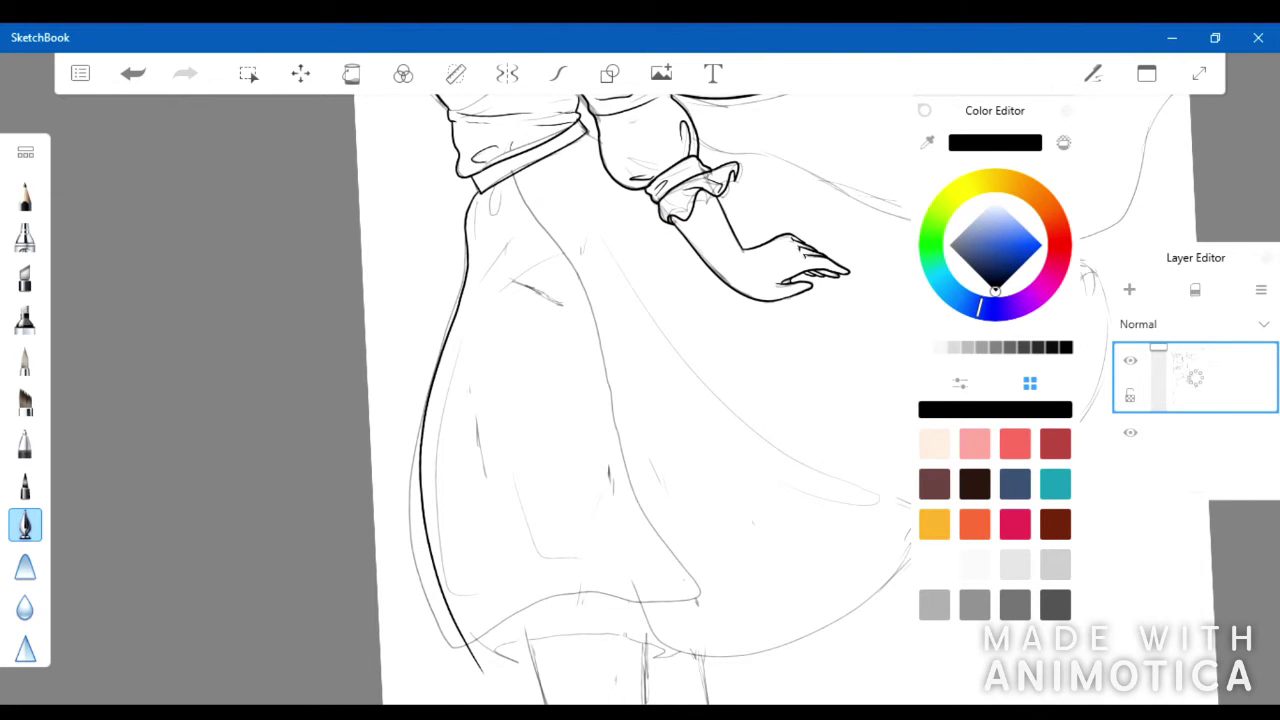
{"action": "scroll", "coordinate": [500, 400], "scroll_direction": "down", "scroll_amount": 1}
{"action": "mouse_move", "coordinate": [434, 205]}
{"action": "left_mouse_down"}
{"action": "mouse_move", "coordinate": [684, 300]}
{"action": "mouse_move", "coordinate": [636, 542]}
{"action": "mouse_move", "coordinate": [250, 648]}
{"action": "mouse_move", "coordinate": [278, 676]}
{"action": "left_mouse_up"}
{"action": "key", "text": "ctrl+z"}
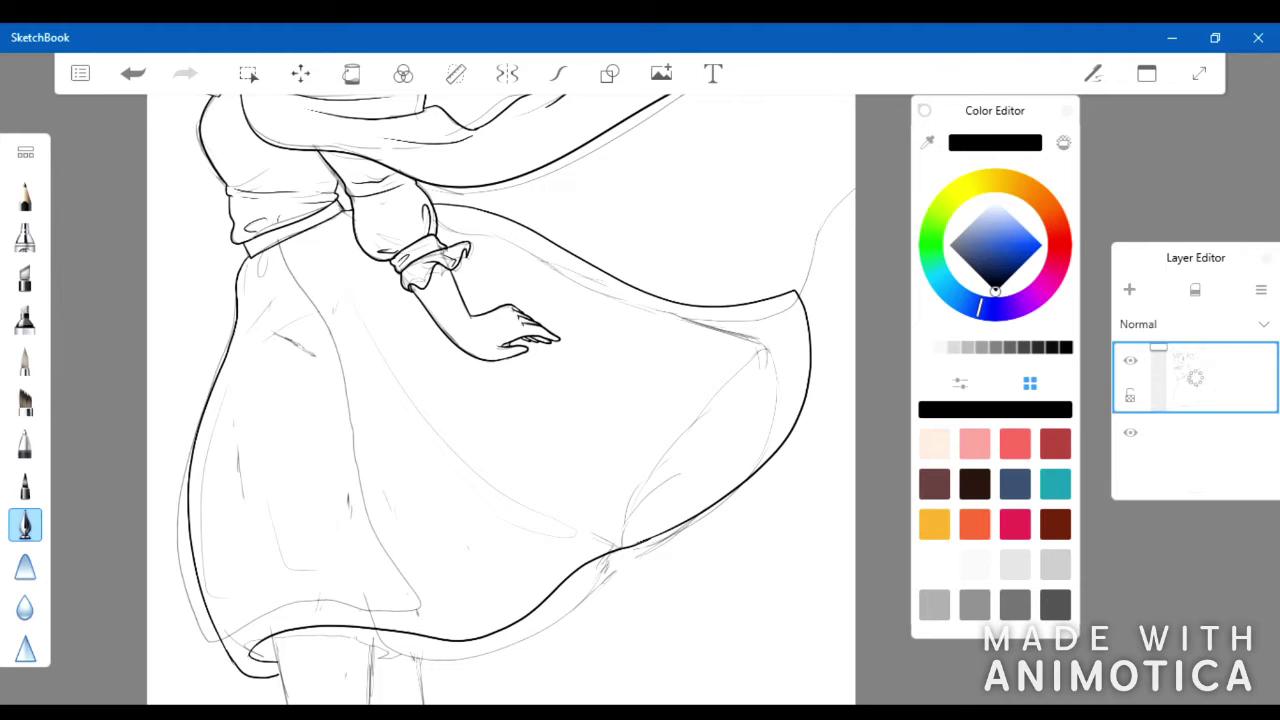
{"action": "mouse_move", "coordinate": [248, 258]}
{"action": "left_mouse_down"}
{"action": "mouse_move", "coordinate": [226, 280]}
{"action": "mouse_move", "coordinate": [195, 626]}
{"action": "mouse_move", "coordinate": [218, 658]}
{"action": "mouse_move", "coordinate": [404, 528]}
{"action": "mouse_move", "coordinate": [282, 264]}
{"action": "left_mouse_up"}
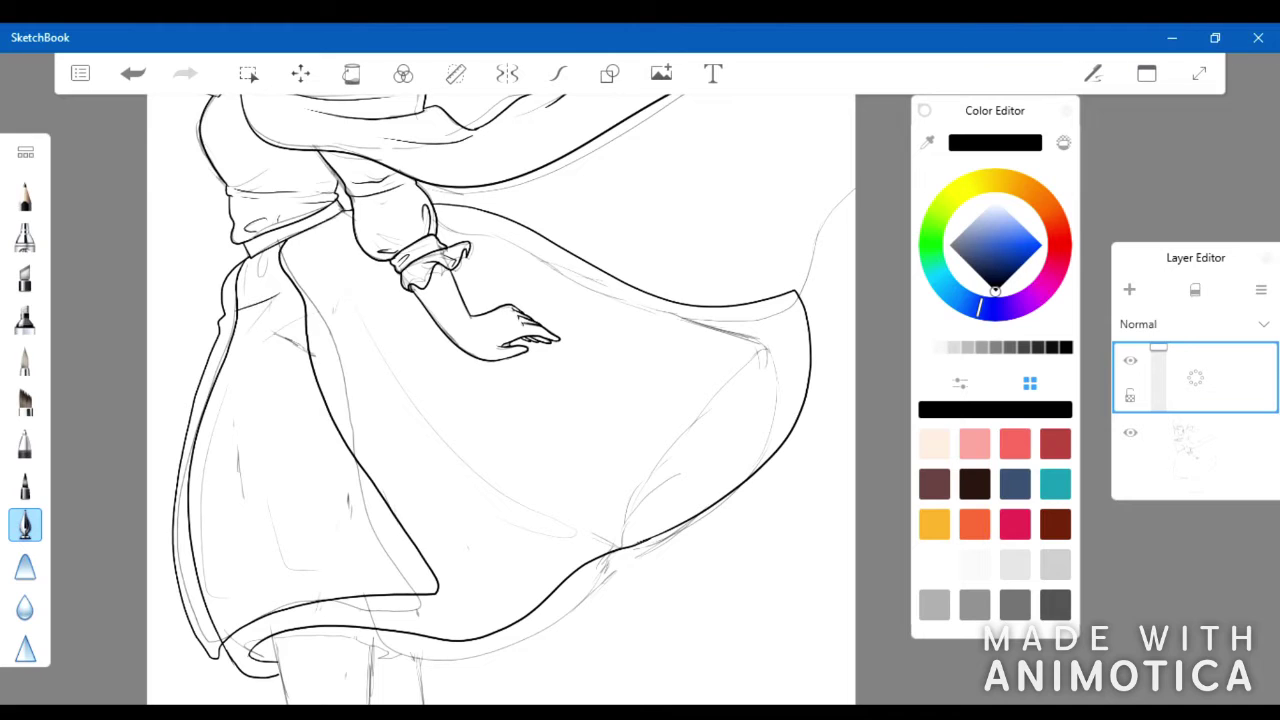
On the lower line-art layer, lasso the skirt's front edge where the apron covers it and cut it away
{"action": "left_click", "coordinate": [1195, 450]}
{"action": "left_click", "coordinate": [248, 73]}
{"action": "mouse_move", "coordinate": [250, 256]}
{"action": "left_mouse_down"}
{"action": "mouse_move", "coordinate": [182, 500]}
{"action": "mouse_move", "coordinate": [250, 258]}
{"action": "left_mouse_up"}
{"action": "left_click", "coordinate": [1146, 73]}
{"action": "left_click", "coordinate": [1261, 289]}
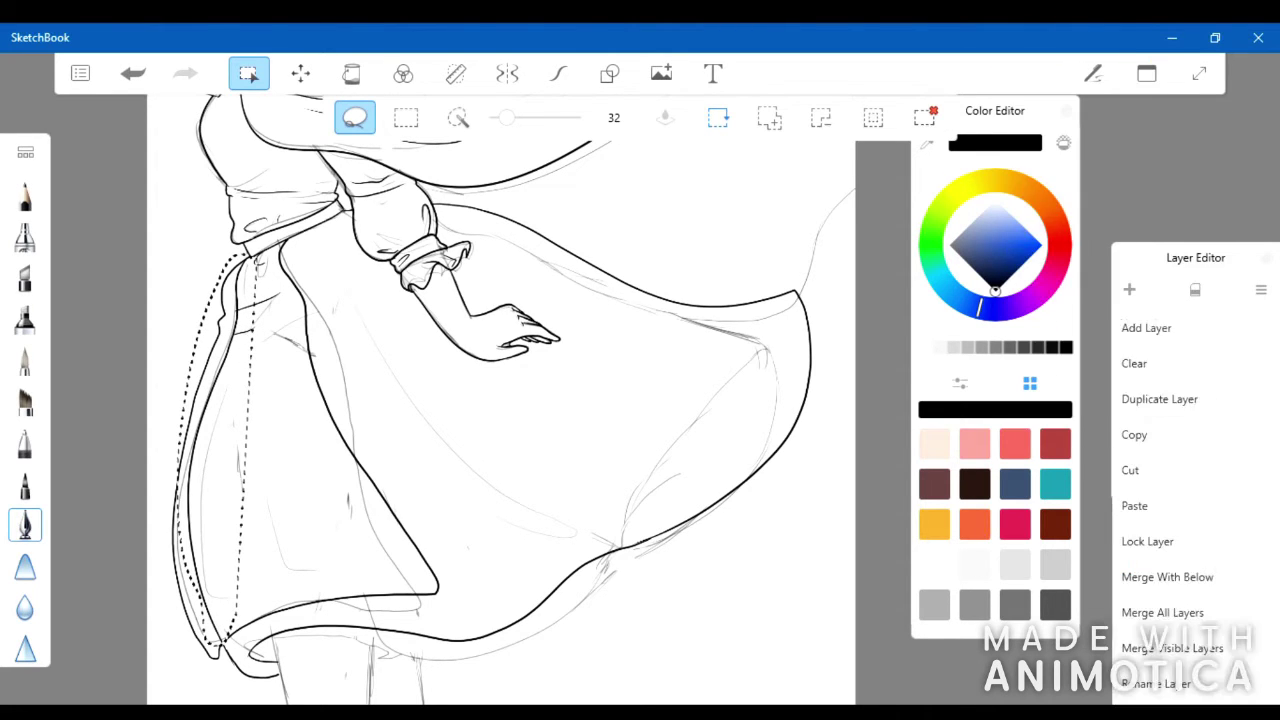
{"action": "left_click", "coordinate": [1090, 469]}
Merge the apron's line-art layer with the layer below
{"action": "scroll", "coordinate": [500, 400], "scroll_direction": "down", "scroll_amount": 3}
{"action": "left_click_drag", "start_coordinate": [500, 500], "coordinate": [480, 250]}
{"action": "scroll", "coordinate": [500, 400], "scroll_direction": "up", "scroll_amount": 2}
{"action": "left_click", "coordinate": [1195, 377]}
{"action": "left_click", "coordinate": [1261, 289]}
{"action": "left_click", "coordinate": [1180, 574]}
Ink the underside edge of the skirt below the raised back hem
{"action": "left_click_drag", "start_coordinate": [540, 405], "coordinate": [812, 266]}
{"action": "key", "text": "ctrl+z"}
{"action": "mouse_move", "coordinate": [540, 404]}
{"action": "left_mouse_down"}
{"action": "mouse_move", "coordinate": [806, 276]}
{"action": "mouse_move", "coordinate": [768, 322]}
{"action": "mouse_move", "coordinate": [828, 256]}
{"action": "left_mouse_up"}
{"action": "key", "text": "ctrl+z"}
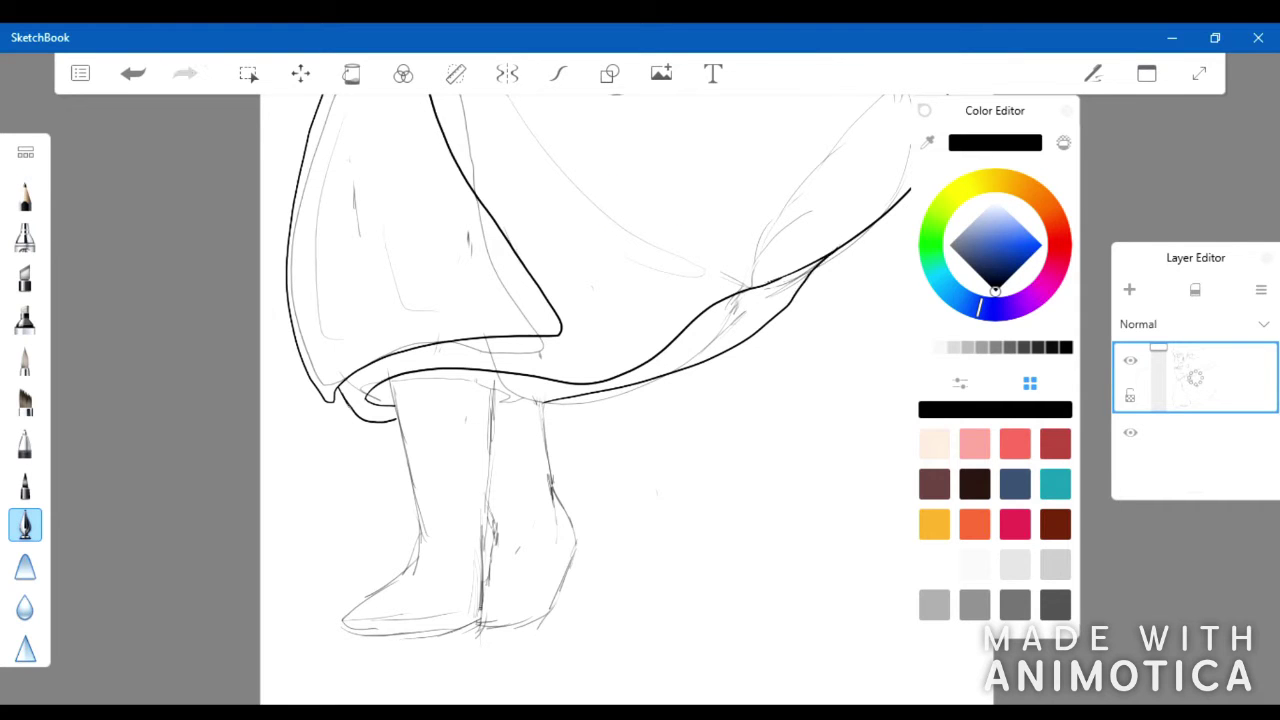
Ink the front and back edges of the front leg from the hem to the foot
{"action": "scroll", "coordinate": [600, 400], "scroll_direction": "up", "scroll_amount": 2}
{"action": "left_click_drag", "start_coordinate": [415, 165], "coordinate": [497, 470]}
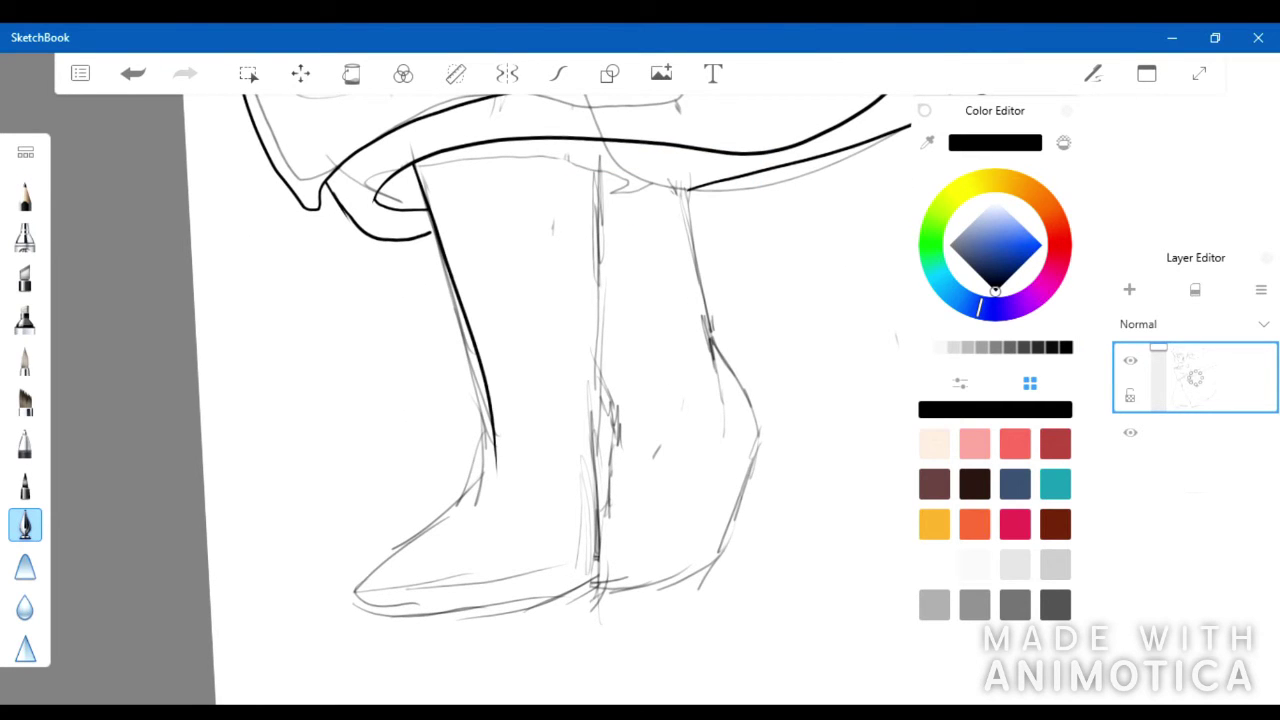
{"action": "mouse_move", "coordinate": [601, 141]}
{"action": "left_mouse_down"}
{"action": "mouse_move", "coordinate": [596, 510]}
{"action": "mouse_move", "coordinate": [615, 578]}
{"action": "left_mouse_up"}
{"action": "key", "text": "ctrl+z"}
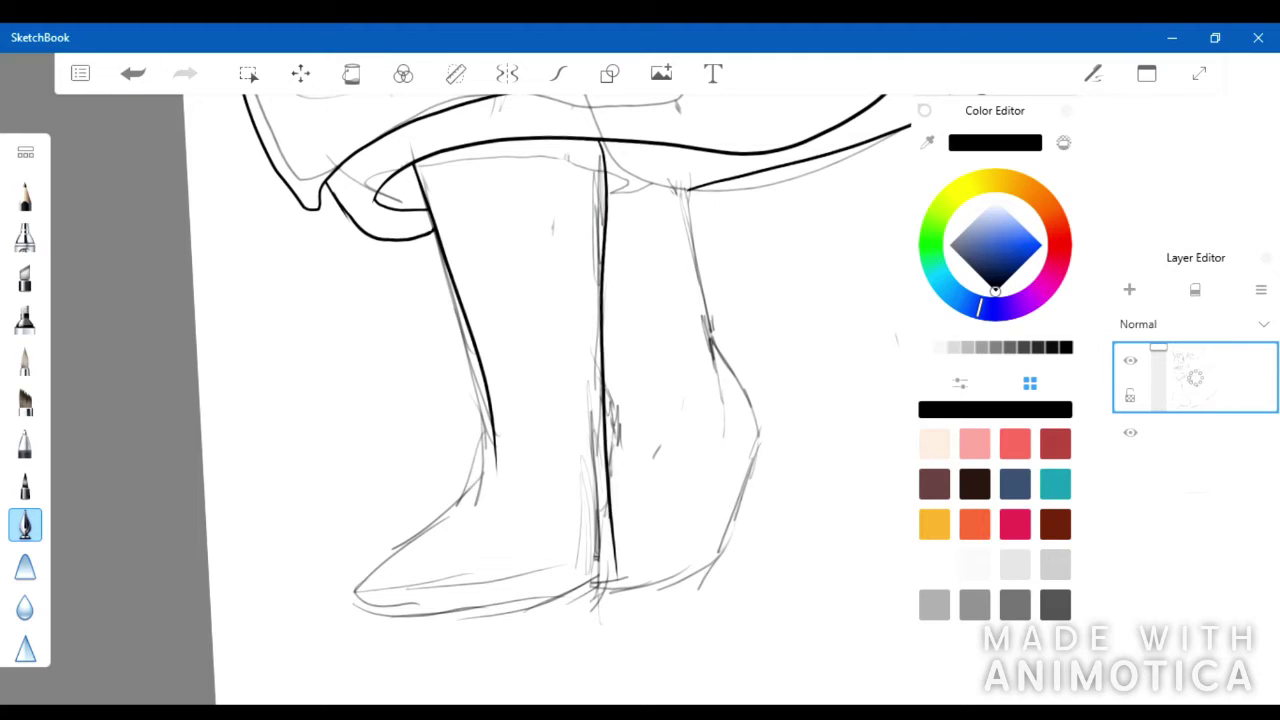
Ink the front foot's upper edge, its sole and the separate toes
{"action": "left_click_drag", "start_coordinate": [494, 456], "coordinate": [374, 556]}
{"action": "left_click_drag", "start_coordinate": [495, 460], "coordinate": [372, 573]}
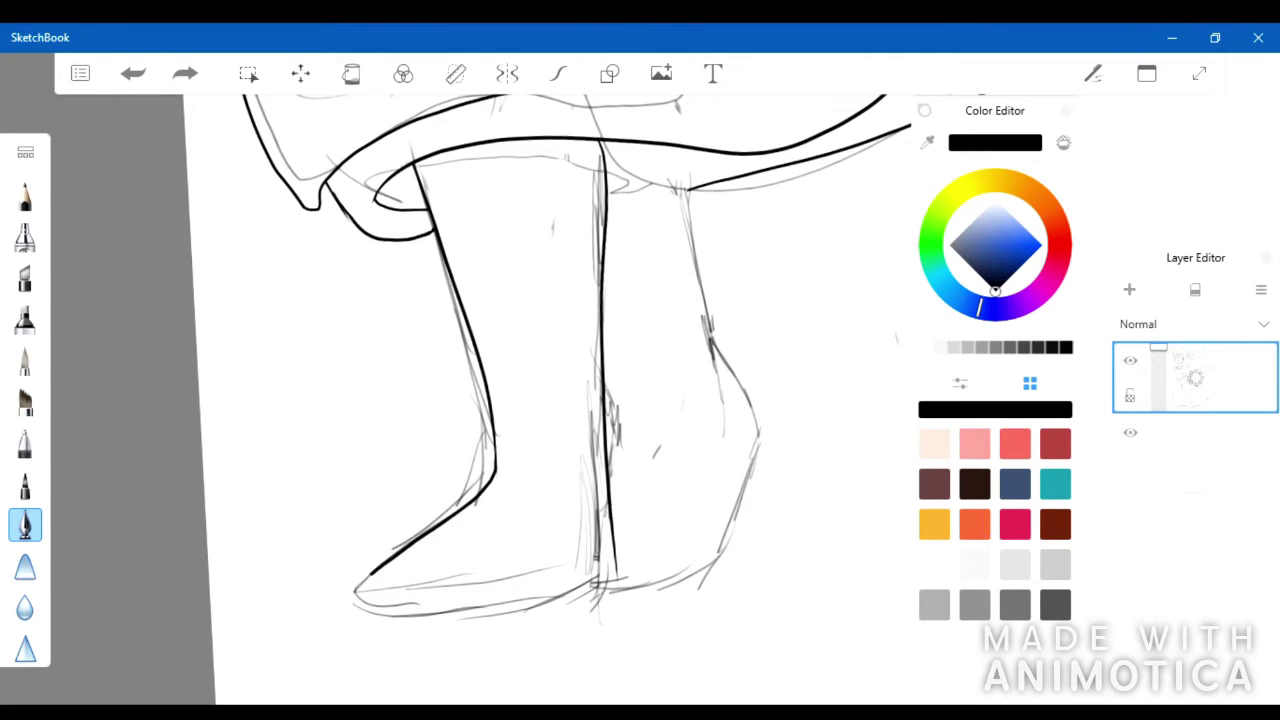
{"action": "key", "text": "ctrl+z"}
{"action": "key", "text": "ctrl+z"}
{"action": "key", "text": "ctrl+z"}
{"action": "mouse_move", "coordinate": [390, 585]}
{"action": "left_mouse_down"}
{"action": "mouse_move", "coordinate": [405, 566]}
{"action": "mouse_move", "coordinate": [410, 604]}
{"action": "left_mouse_up"}
{"action": "key", "text": "ctrl+z"}
{"action": "left_click_drag", "start_coordinate": [424, 575], "coordinate": [418, 605]}
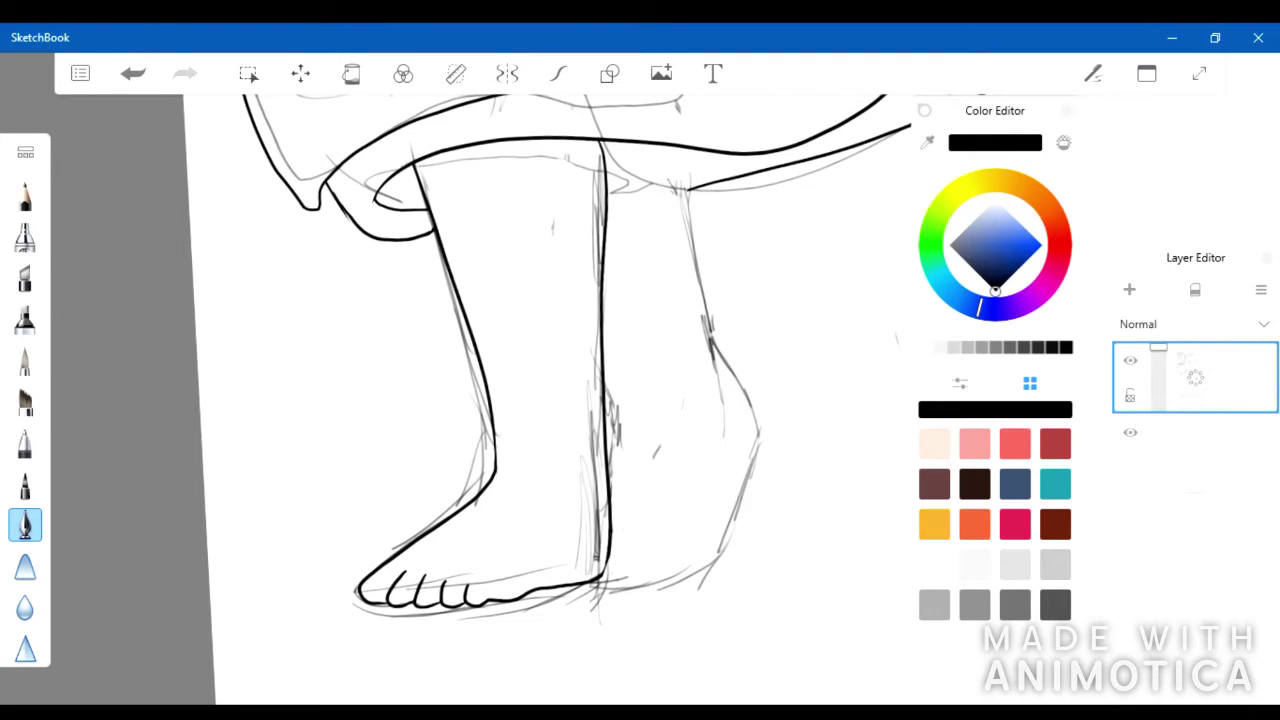
Ink the front ankle's small marks and the back leg with its raised heel and inner contour
{"action": "key", "text": "ctrl+z"}
{"action": "left_click_drag", "start_coordinate": [600, 462], "coordinate": [601, 504]}
{"action": "mouse_move", "coordinate": [682, 178]}
{"action": "left_mouse_down"}
{"action": "mouse_move", "coordinate": [701, 296]}
{"action": "mouse_move", "coordinate": [727, 352]}
{"action": "mouse_move", "coordinate": [727, 496]}
{"action": "mouse_move", "coordinate": [636, 593]}
{"action": "left_mouse_up"}
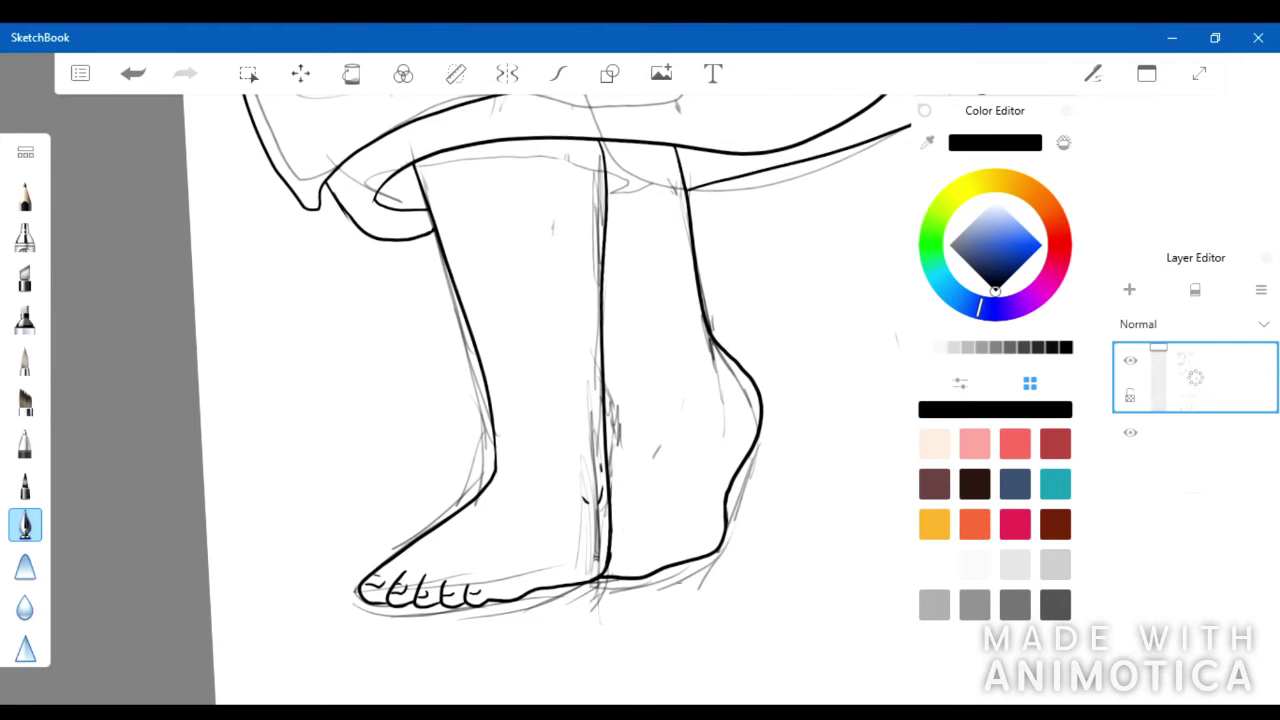
{"action": "key", "text": "ctrl+z"}
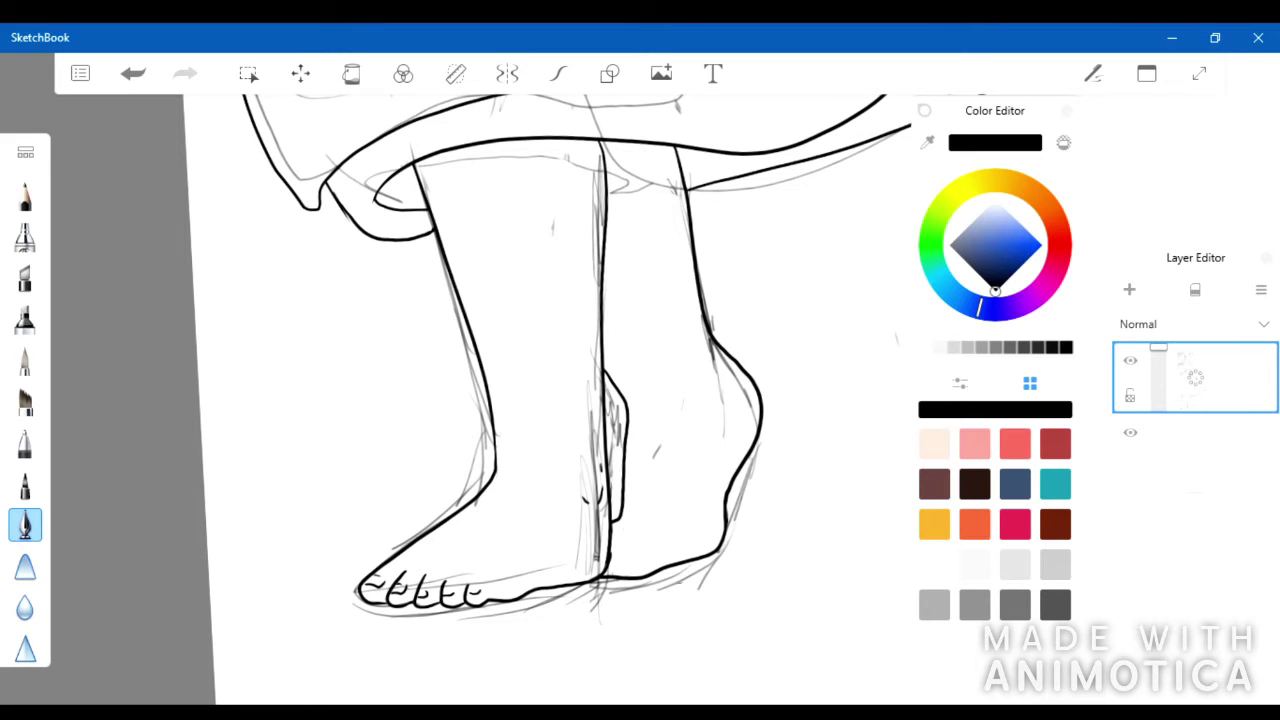
{"action": "key", "text": "ctrl+z"}
{"action": "key", "text": "ctrl+y"}
{"action": "key", "text": "ctrl+z"}
{"action": "key", "text": "ctrl+y"}
{"action": "key", "text": "ctrl+z"}
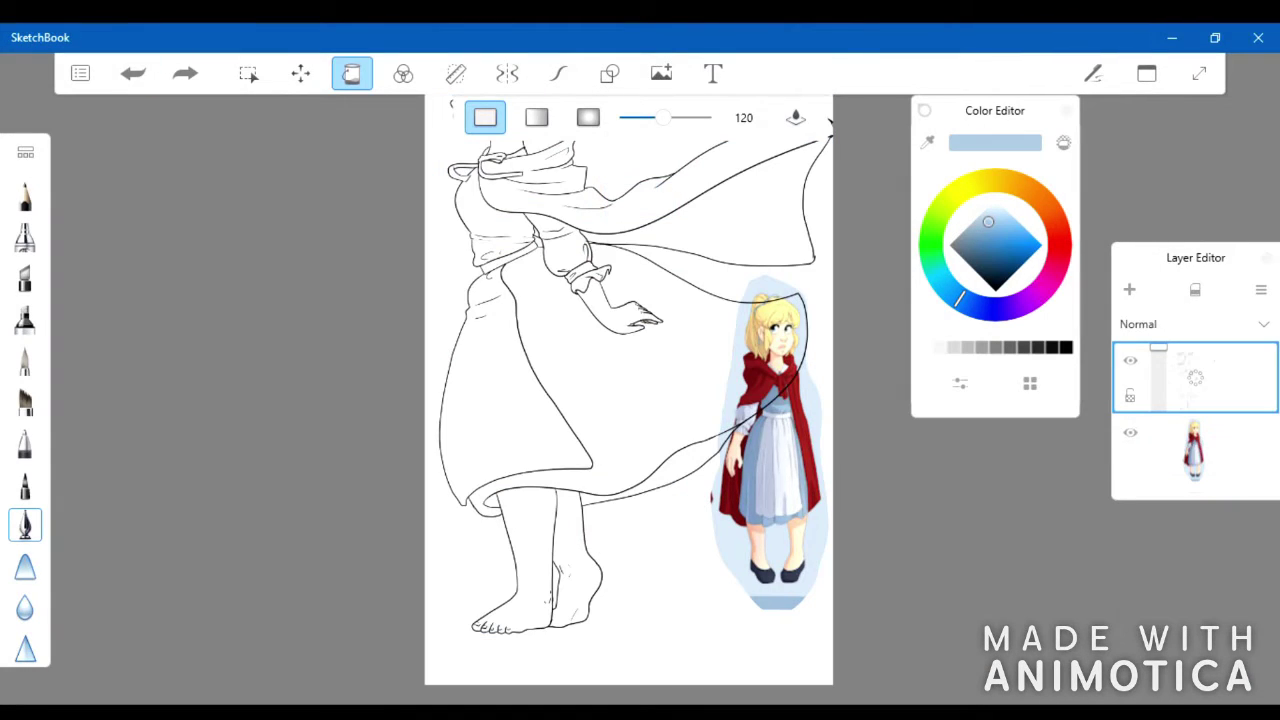
Flood-fill the dress light blue with a darker blue skirt underside, and the apron and sleeve very pale blue
{"action": "left_click", "coordinate": [600, 380]}
{"action": "left_click", "coordinate": [753, 342]}
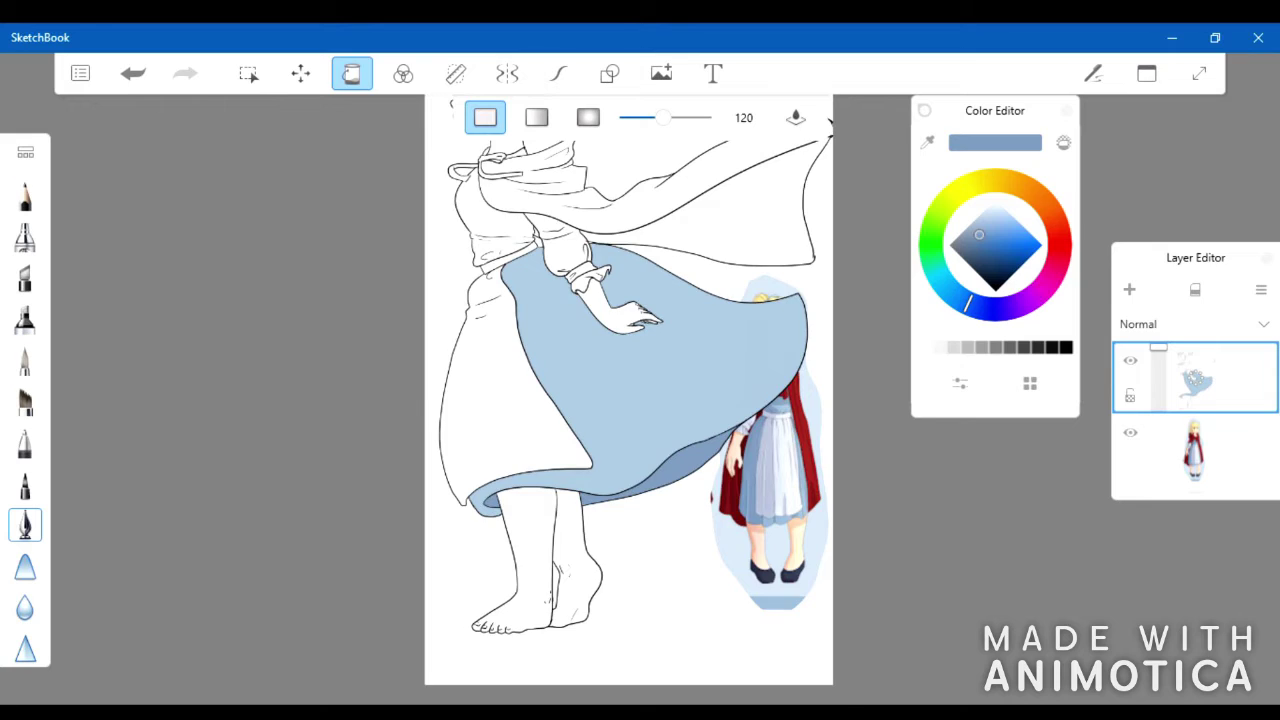
{"action": "scroll", "coordinate": [629, 390], "scroll_direction": "up", "scroll_amount": 2}
{"action": "left_click", "coordinate": [640, 271]}
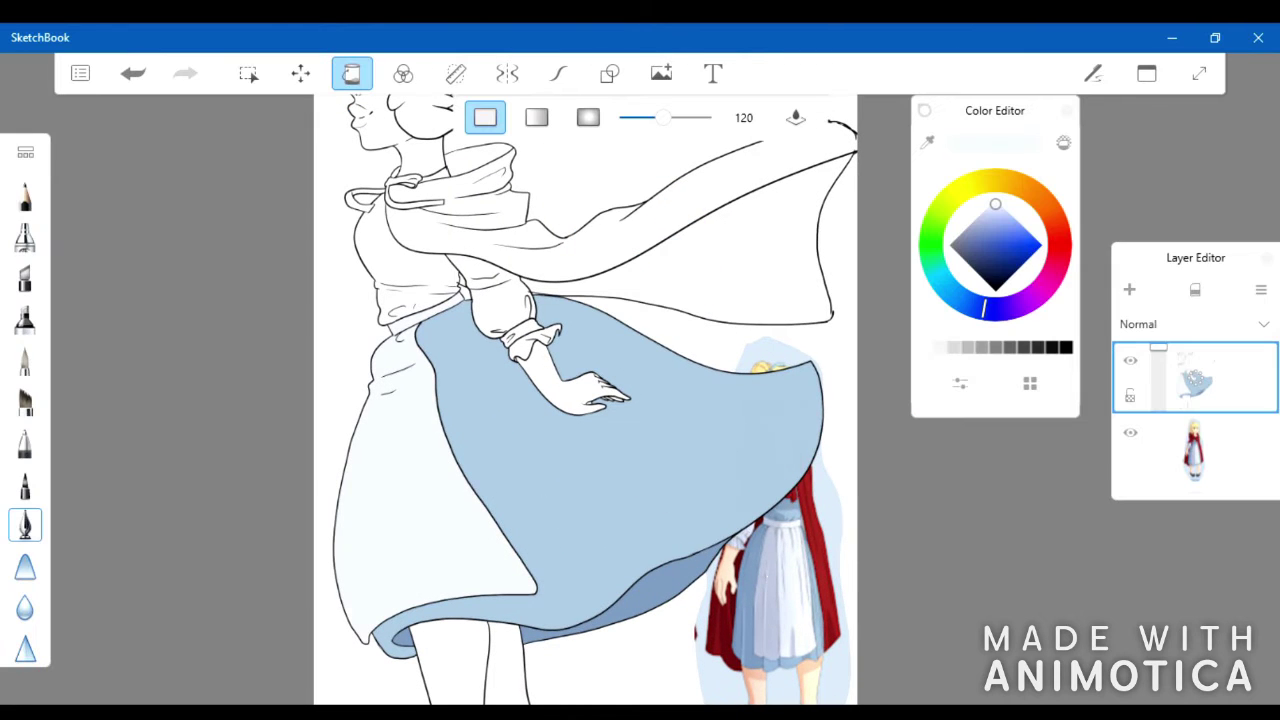
{"action": "left_click", "coordinate": [405, 255]}
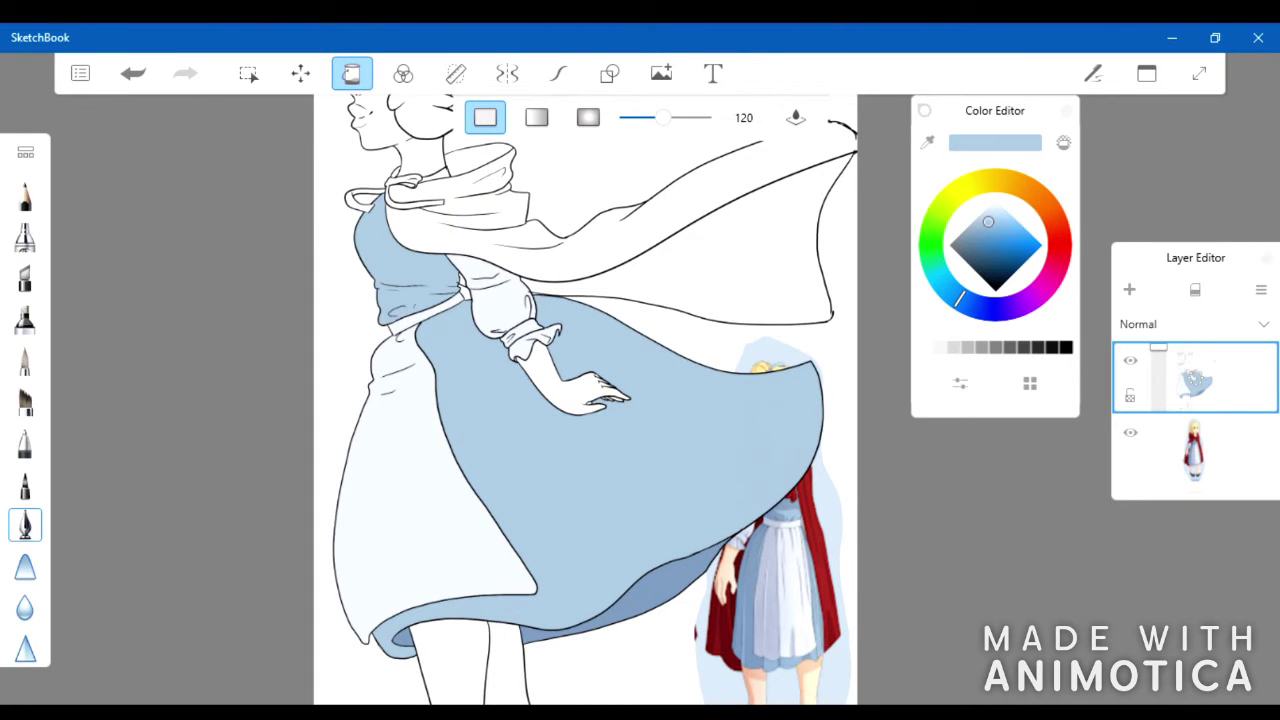
Move the reference image layer above the drawing, and fill the cape dark red with a deeper red lining
{"action": "left_click_drag", "start_coordinate": [1195, 450], "coordinate": [1195, 377]}
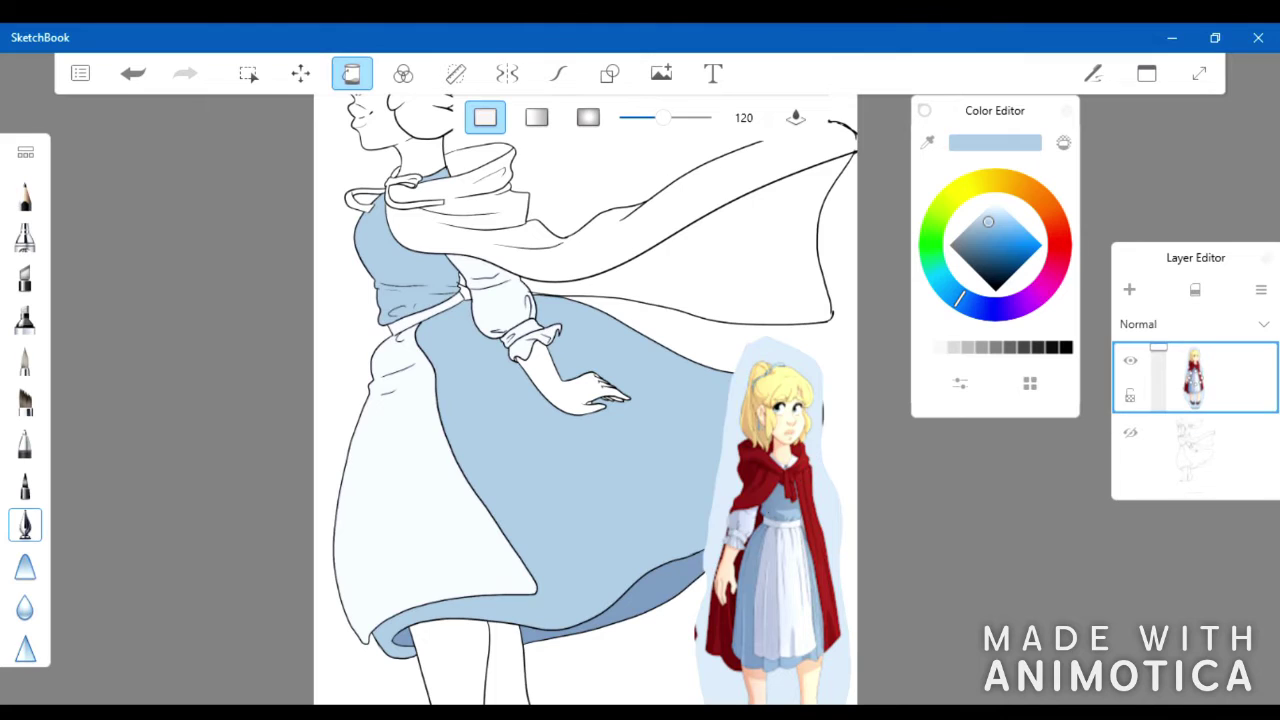
{"action": "scroll", "coordinate": [612, 400], "scroll_direction": "down", "scroll_amount": 2}
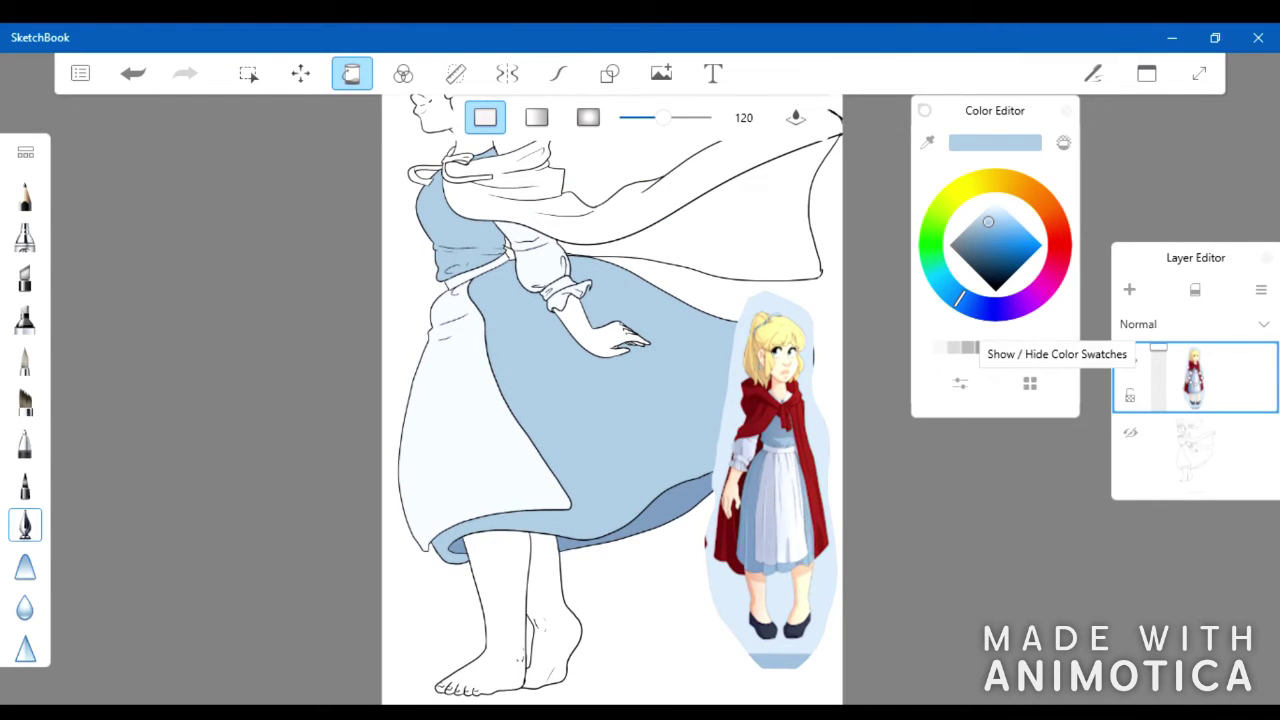
{"action": "left_click", "coordinate": [1195, 405]}
{"action": "left_click_drag", "start_coordinate": [640, 272], "coordinate": [640, 272]}
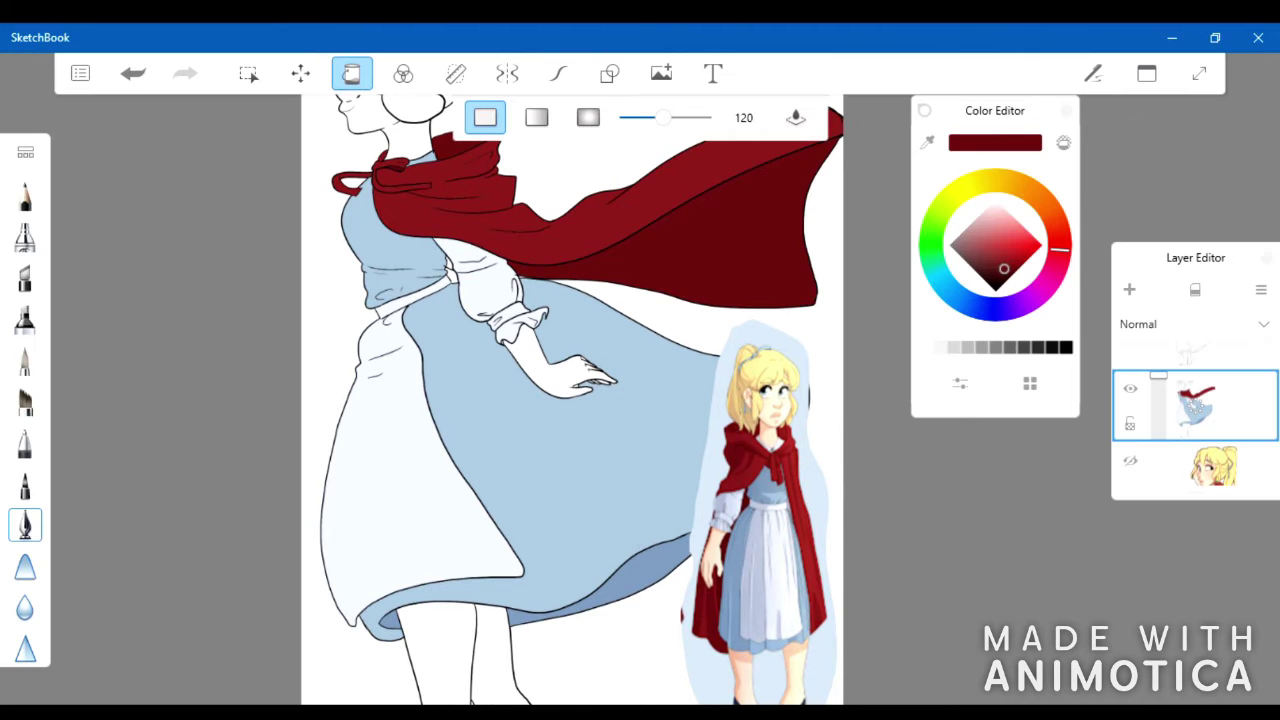
Fill the character's skin pale cream and the hair and ponytail light yellow
{"action": "scroll", "coordinate": [572, 400], "scroll_direction": "down", "scroll_amount": 2}
{"action": "left_click_drag", "start_coordinate": [640, 271], "coordinate": [763, 230]}
{"action": "scroll", "coordinate": [620, 400], "scroll_direction": "up", "scroll_amount": 3}
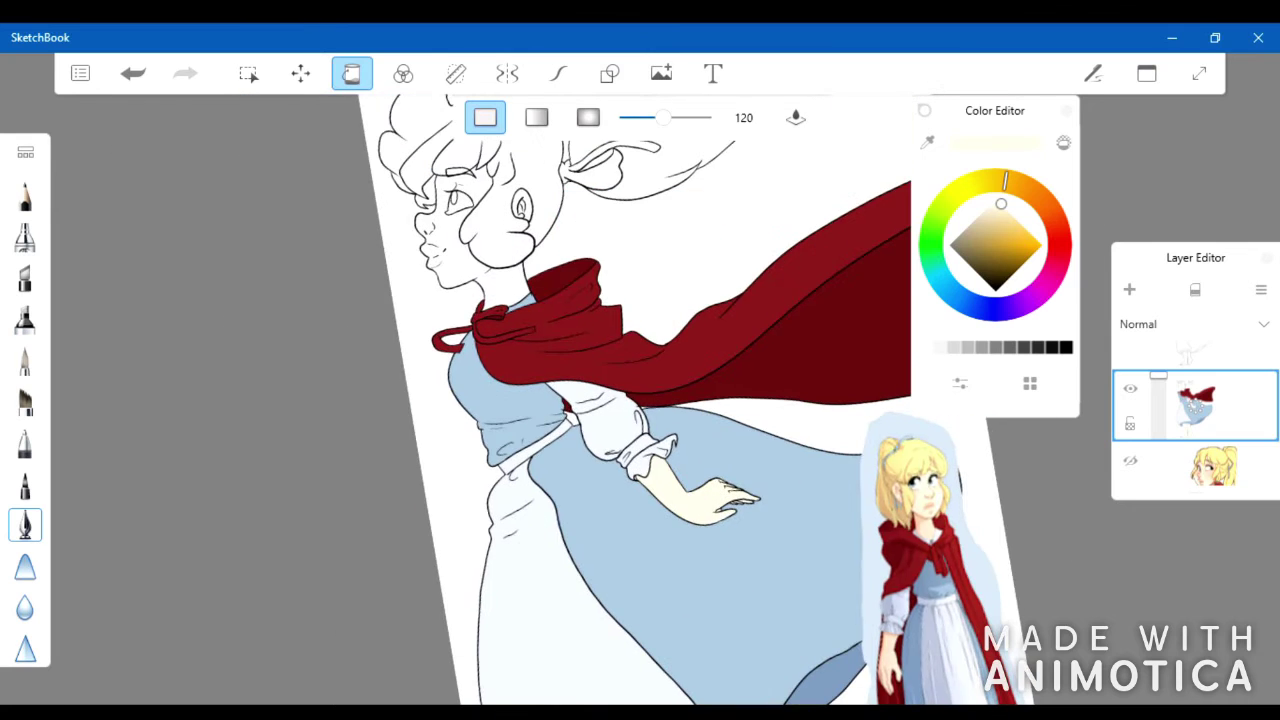
{"action": "left_click", "coordinate": [1012, 214]}
{"action": "scroll", "coordinate": [640, 400], "scroll_direction": "down", "scroll_amount": 3}
{"action": "left_click", "coordinate": [510, 260]}
{"action": "left_click", "coordinate": [680, 290]}
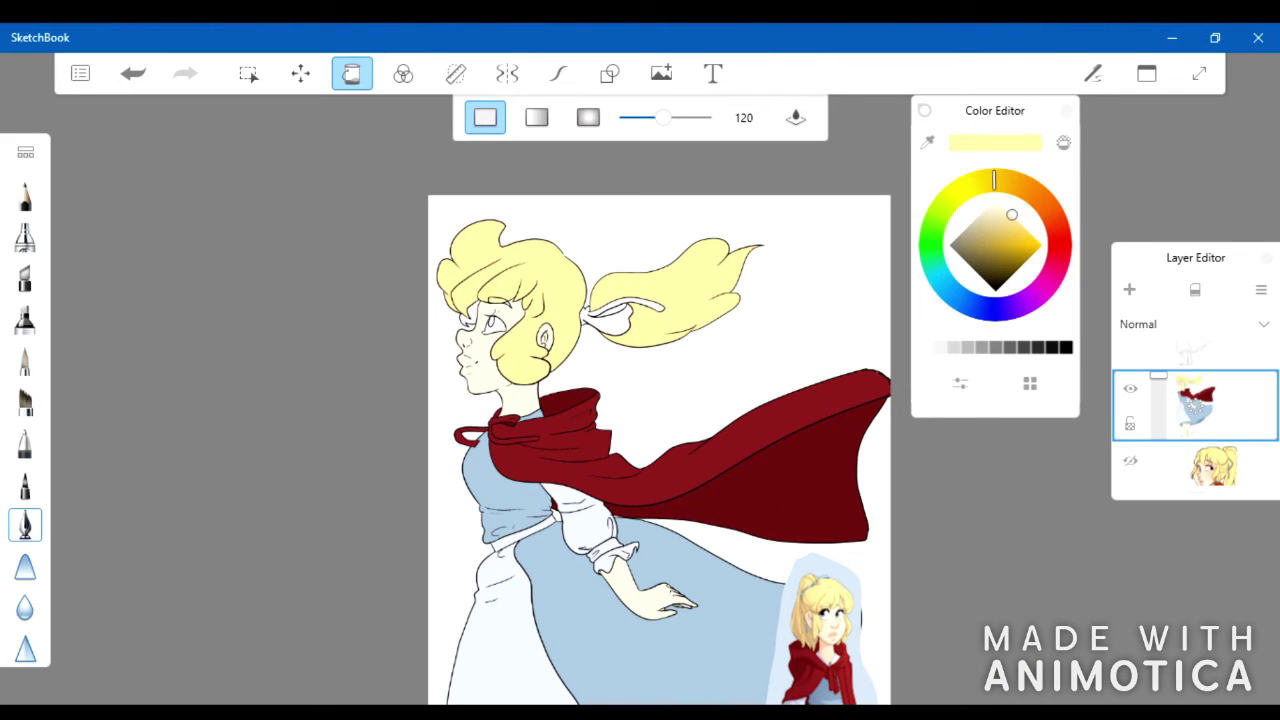
Fill the lock of hair behind the brow tan and the ponytail's ribbon pale blue
{"action": "left_click_drag", "start_coordinate": [640, 271], "coordinate": [800, 514]}
{"action": "left_click", "coordinate": [470, 313]}
{"action": "scroll", "coordinate": [660, 450], "scroll_direction": "down", "scroll_amount": 3}
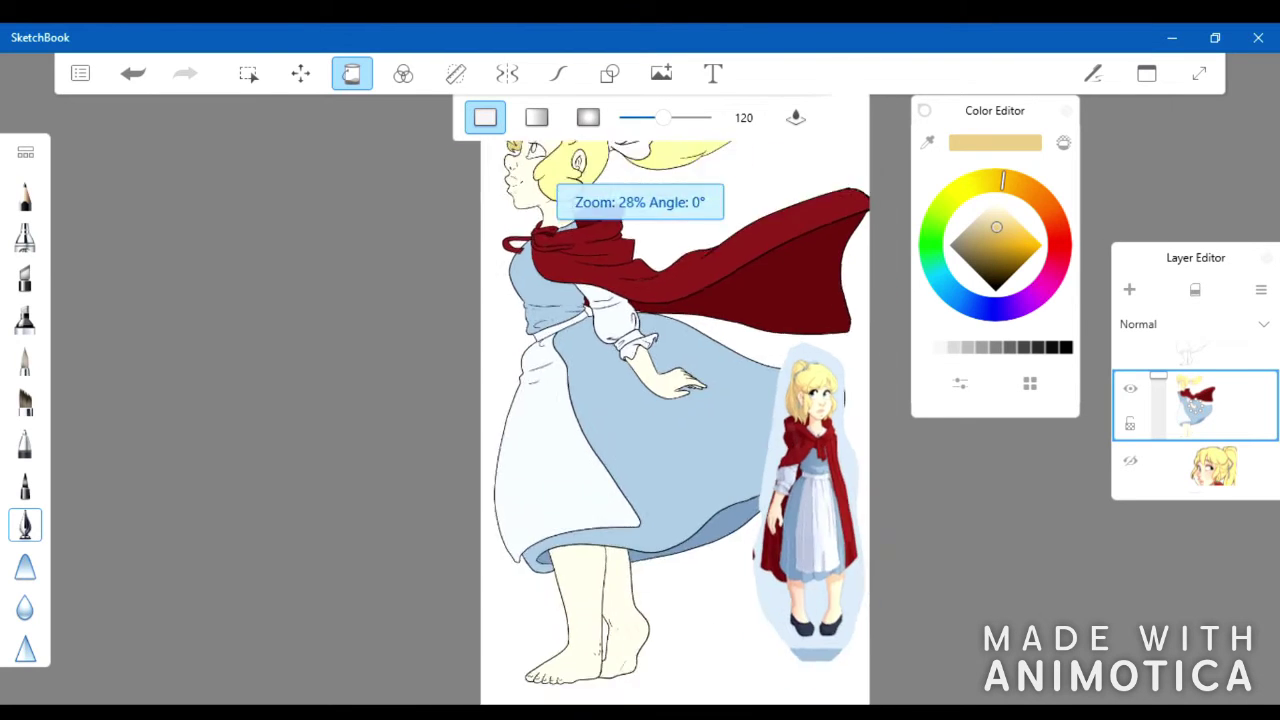
{"action": "scroll", "coordinate": [660, 450], "scroll_direction": "up", "scroll_amount": 5}
{"action": "left_click_drag", "start_coordinate": [746, 340], "coordinate": [746, 340]}
{"action": "scroll", "coordinate": [640, 400], "scroll_direction": "down", "scroll_amount": 4}
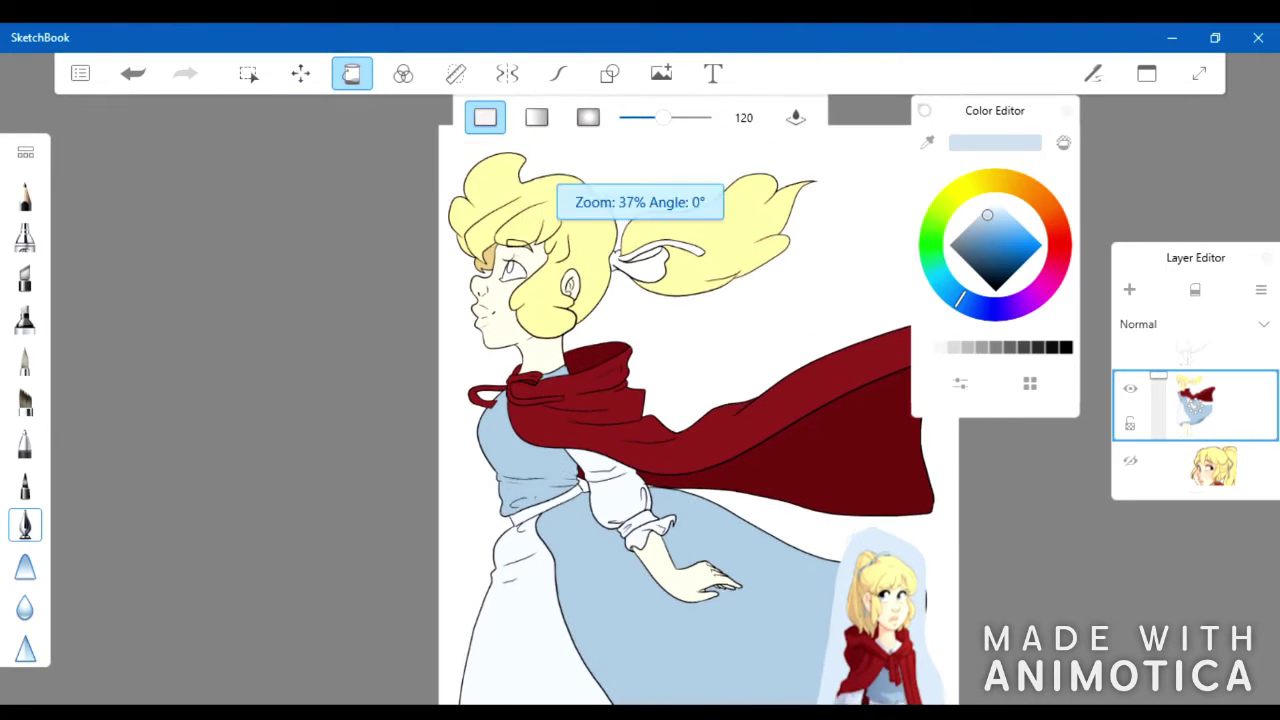
{"action": "scroll", "coordinate": [640, 400], "scroll_direction": "up", "scroll_amount": 4}
{"action": "scroll", "coordinate": [640, 400], "scroll_direction": "up", "scroll_amount": 2}
{"action": "left_click", "coordinate": [995, 290]}
{"action": "key", "text": "ctrl+z"}
{"action": "scroll", "coordinate": [640, 400], "scroll_direction": "down", "scroll_amount": 5}
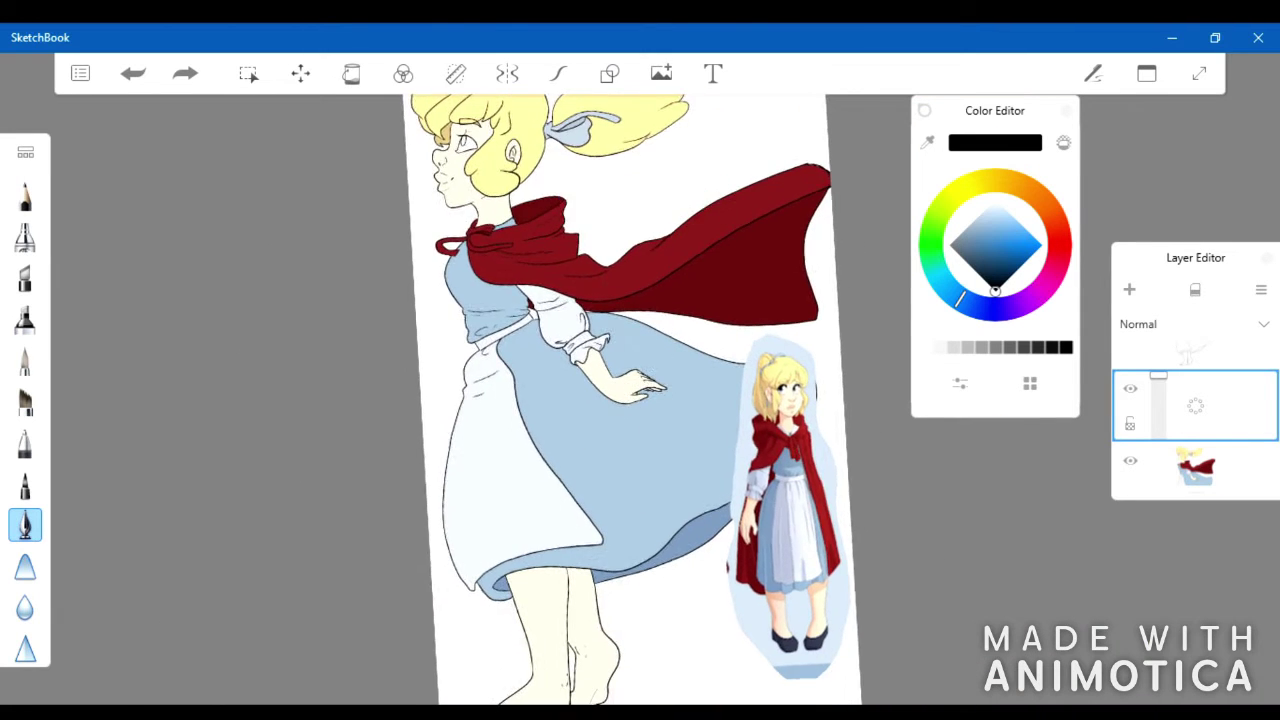
On the colour layer, pick a salmon tone for the lips and select the face's skin with the Magic Wand
{"action": "scroll", "coordinate": [640, 400], "scroll_direction": "down", "scroll_amount": 2}
{"action": "left_click", "coordinate": [1196, 405]}
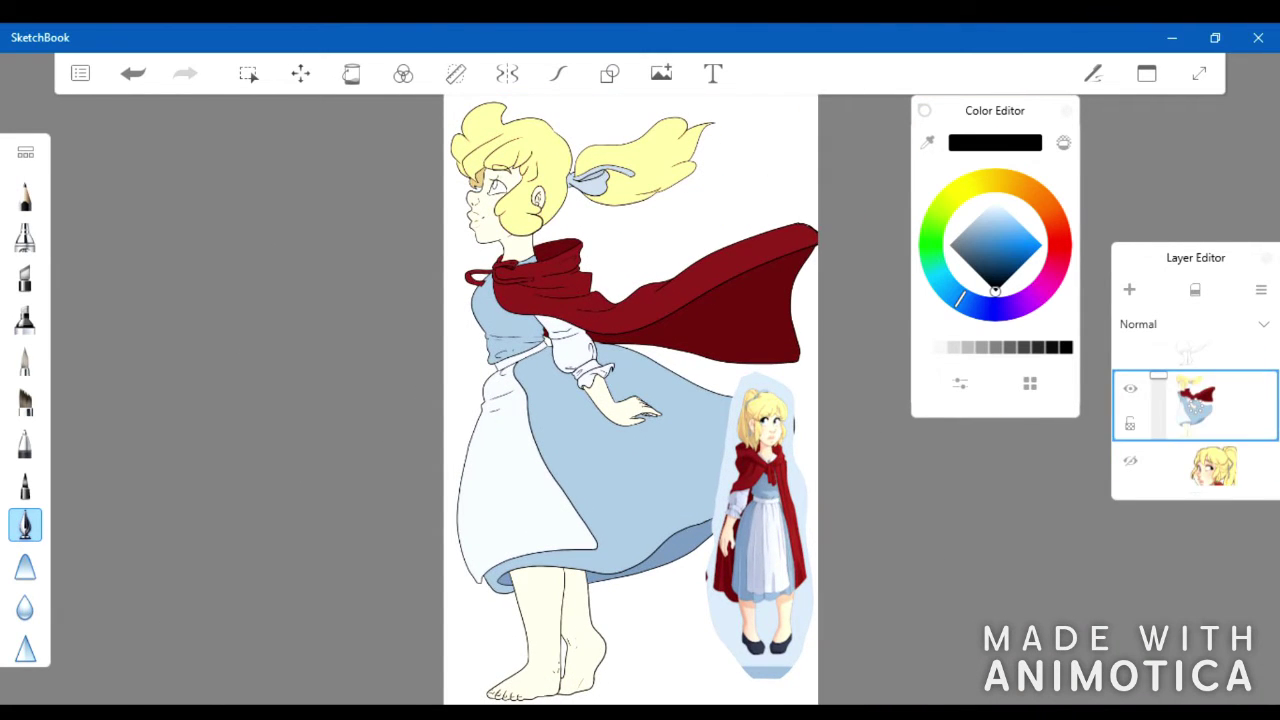
{"action": "left_click", "coordinate": [765, 415]}
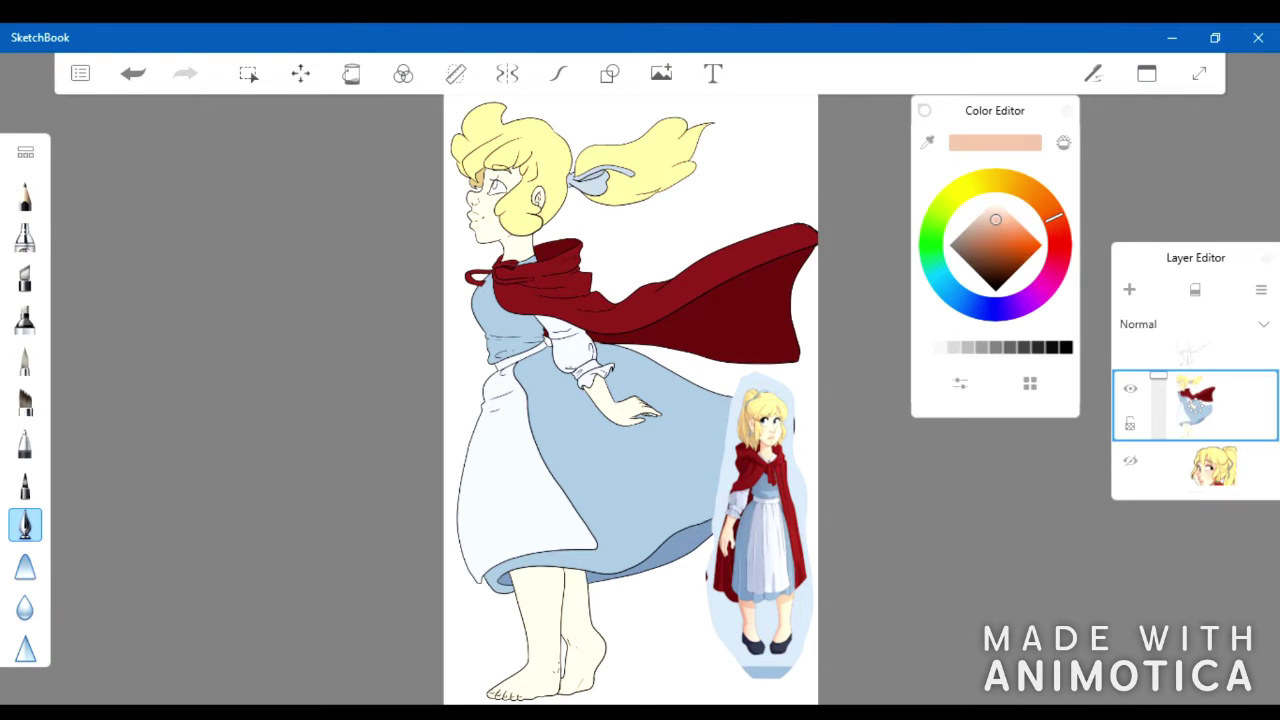
{"action": "scroll", "coordinate": [510, 200], "scroll_direction": "up", "scroll_amount": 8}
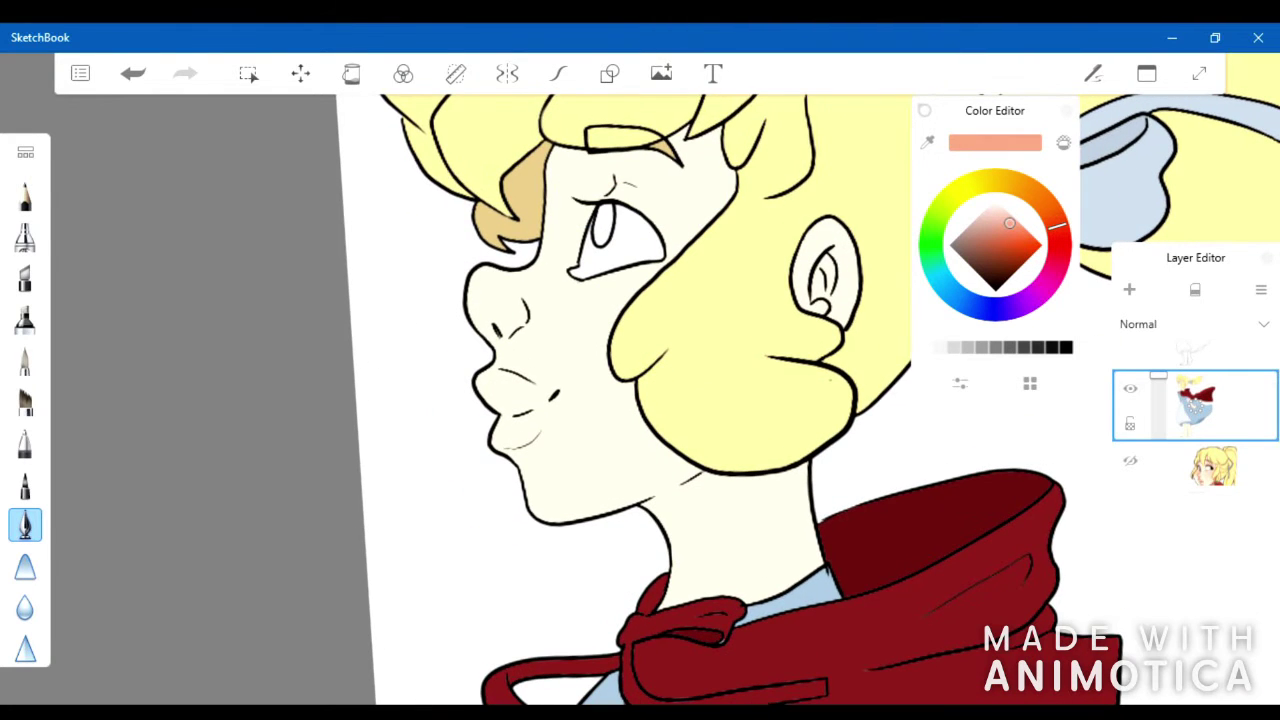
{"action": "left_click", "coordinate": [248, 73]}
{"action": "left_click", "coordinate": [730, 400]}
{"action": "left_click", "coordinate": [530, 430]}
Paint the upper lip salmon and the lower lip lighter pink, trimming the lower lip's corner with skin cream
{"action": "left_click", "coordinate": [25, 360]}
{"action": "left_click_drag", "start_coordinate": [420, 290], "coordinate": [500, 370]}
{"action": "key", "text": "ctrl+z"}
{"action": "left_click_drag", "start_coordinate": [410, 380], "coordinate": [510, 445]}
{"action": "left_click_drag", "start_coordinate": [1010, 222], "coordinate": [999, 214]}
{"action": "left_click_drag", "start_coordinate": [47, 383], "coordinate": [25, 383]}
{"action": "mouse_move", "coordinate": [422, 465]}
{"action": "left_mouse_down"}
{"action": "mouse_move", "coordinate": [510, 460]}
{"action": "mouse_move", "coordinate": [495, 482]}
{"action": "left_mouse_up"}
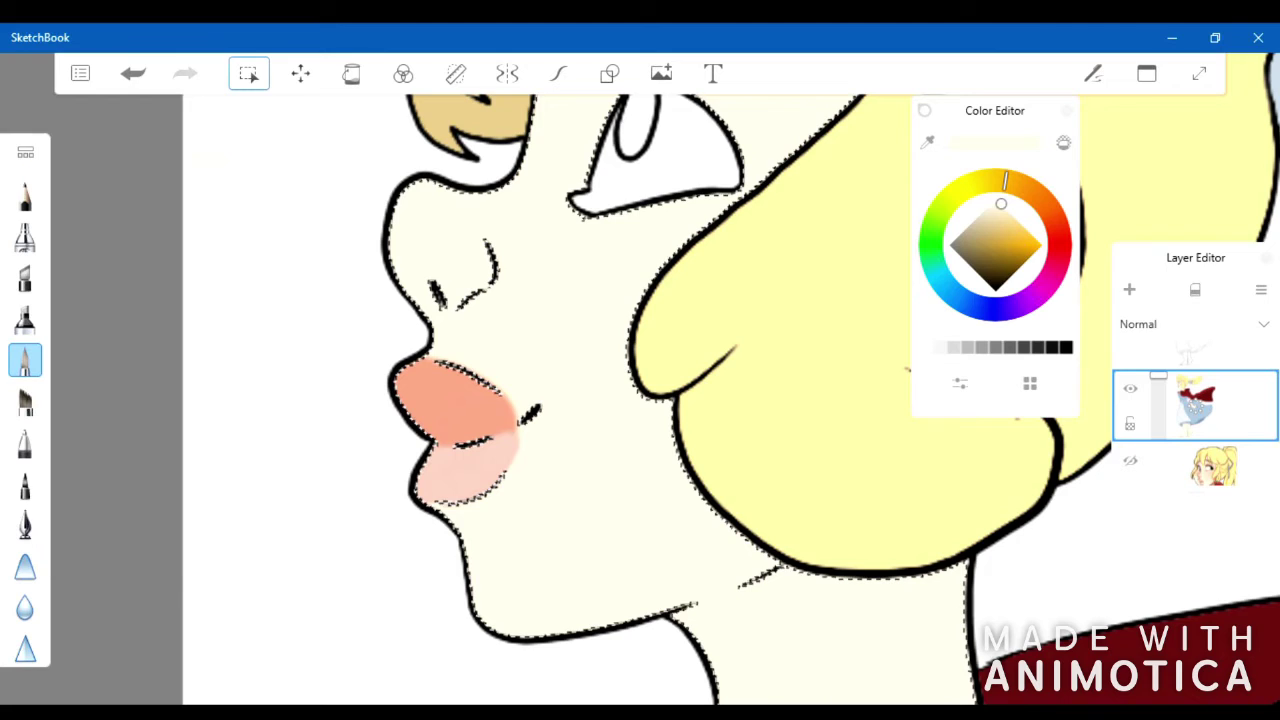
{"action": "left_click_drag", "start_coordinate": [512, 438], "coordinate": [492, 470]}
Try blurring the lower lip's edge into the skin with the Blur brush at size 12.1 and strength 15.4
{"action": "left_click", "coordinate": [25, 608]}
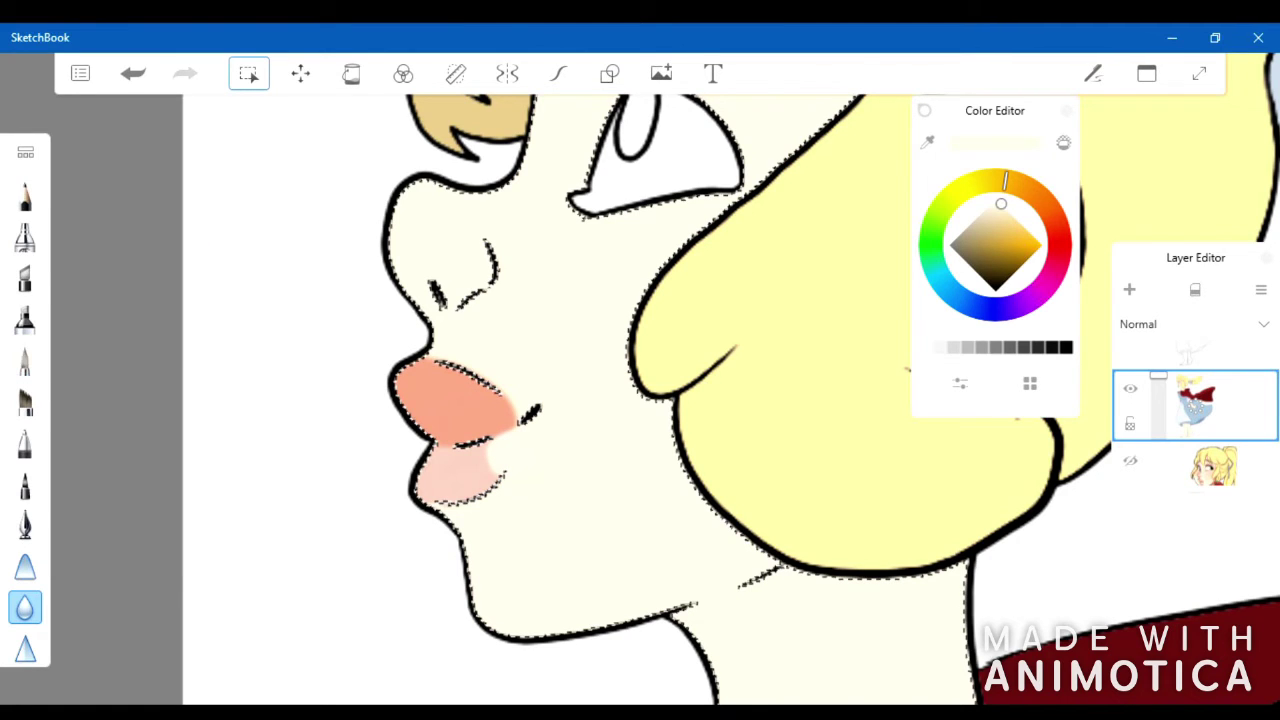
{"action": "left_click", "coordinate": [25, 608]}
{"action": "key", "text": "ctrl+z"}
{"action": "key", "text": "ctrl+y"}
{"action": "mouse_move", "coordinate": [496, 445]}
{"action": "left_mouse_down"}
{"action": "mouse_move", "coordinate": [440, 470]}
{"action": "mouse_move", "coordinate": [525, 430]}
{"action": "left_mouse_up"}
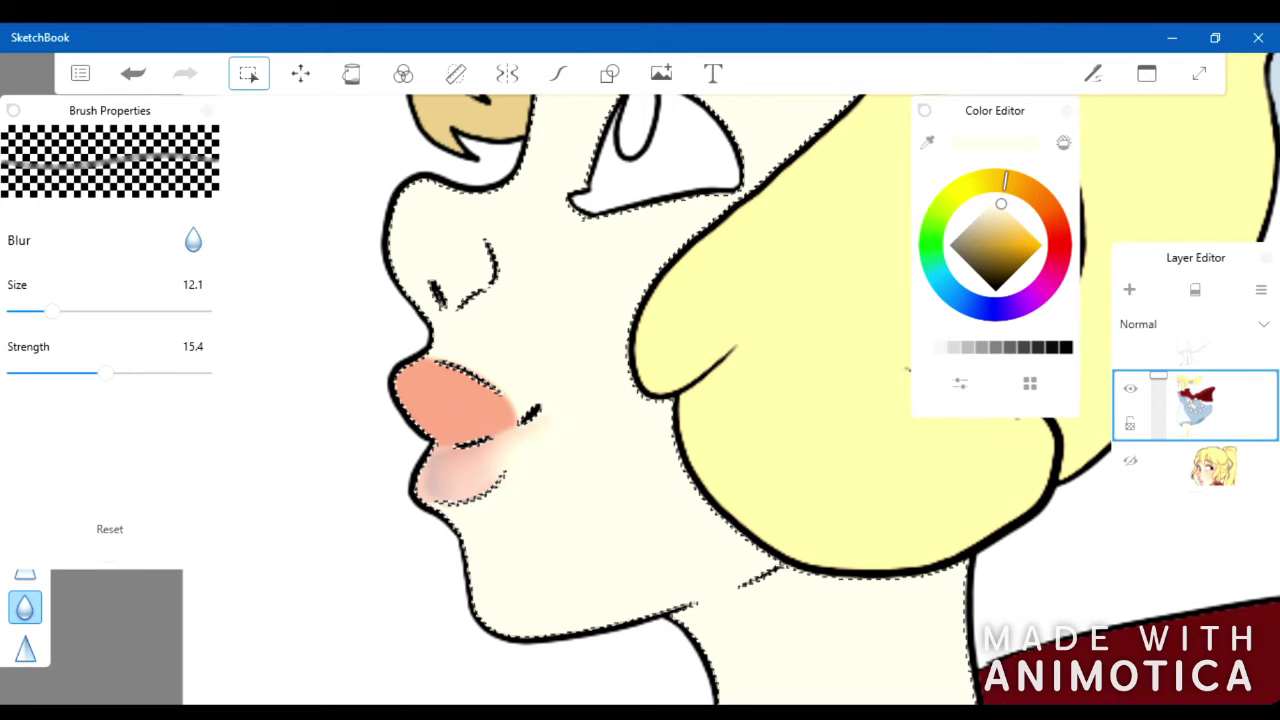
Try airbrushing a salmon blush on the cheek below the eye with size about 100 and flow 66%
{"action": "left_click", "coordinate": [25, 360]}
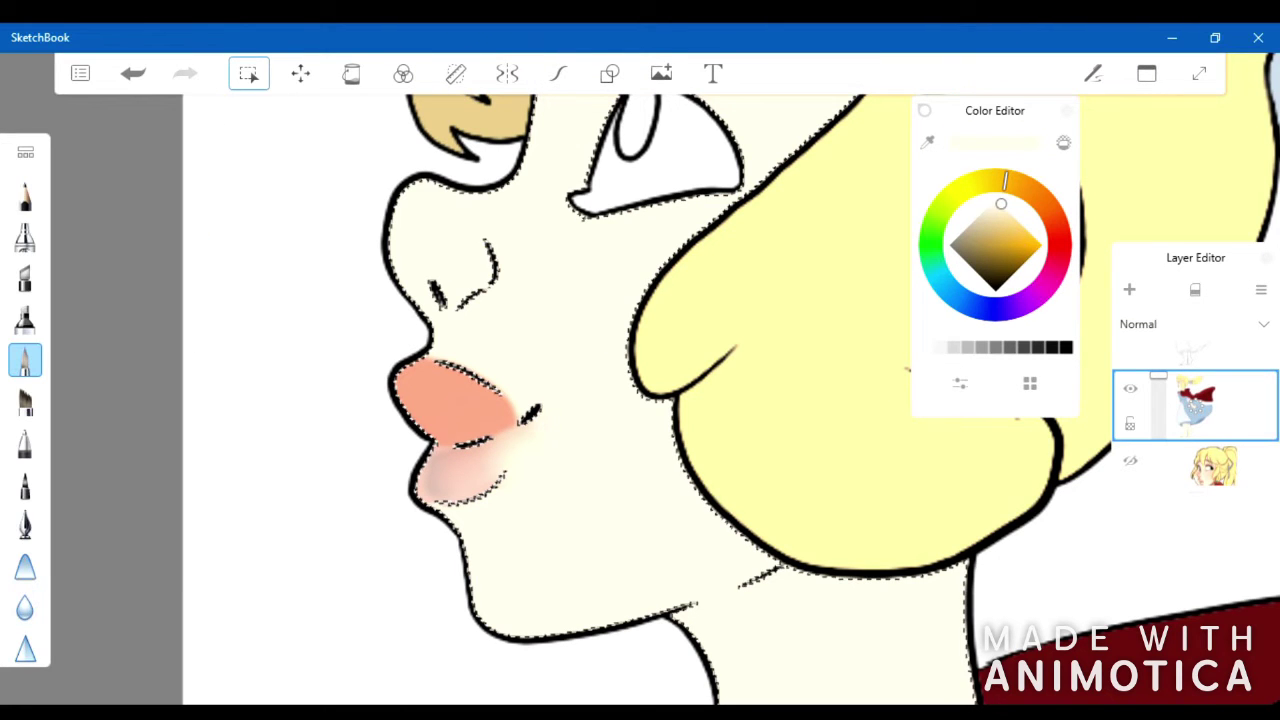
{"action": "scroll", "coordinate": [640, 272], "scroll_direction": "down", "scroll_amount": 5}
{"action": "scroll", "coordinate": [640, 272], "scroll_direction": "up", "scroll_amount": 1}
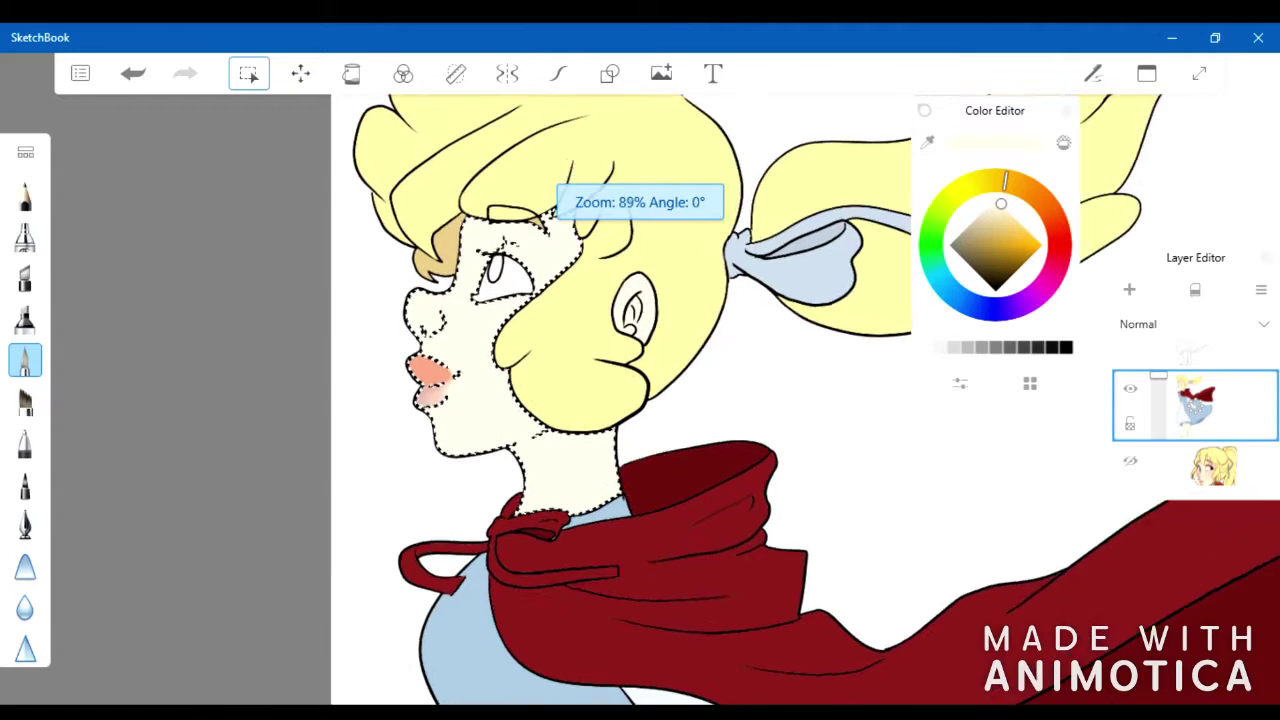
{"action": "left_click", "coordinate": [450, 408], "text": "alt"}
{"action": "left_click", "coordinate": [25, 237]}
{"action": "left_click", "coordinate": [25, 237]}
{"action": "left_click_drag", "start_coordinate": [540, 345], "coordinate": [505, 410]}
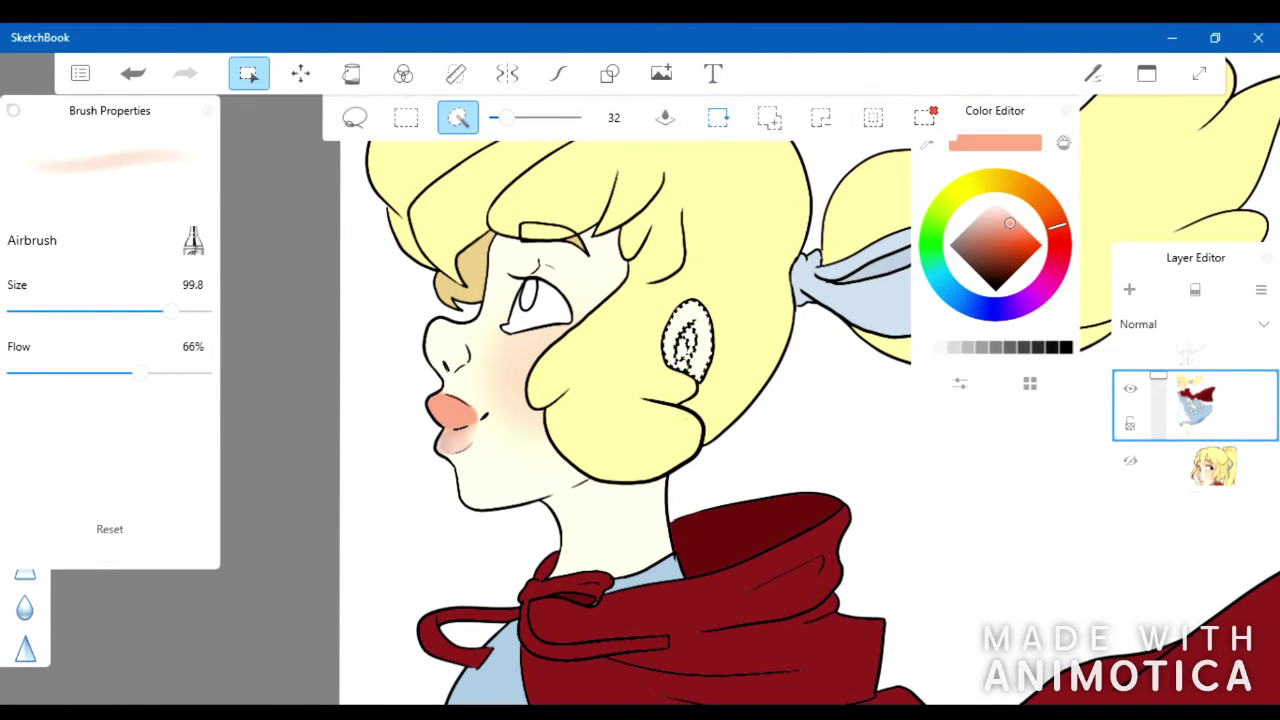
Undo the cheek blush and the blurring of the lower lip
{"action": "scroll", "coordinate": [460, 440], "scroll_direction": "up", "scroll_amount": 5}
{"action": "key", "text": "ctrl+z"}
{"action": "key", "text": "ctrl+z"}
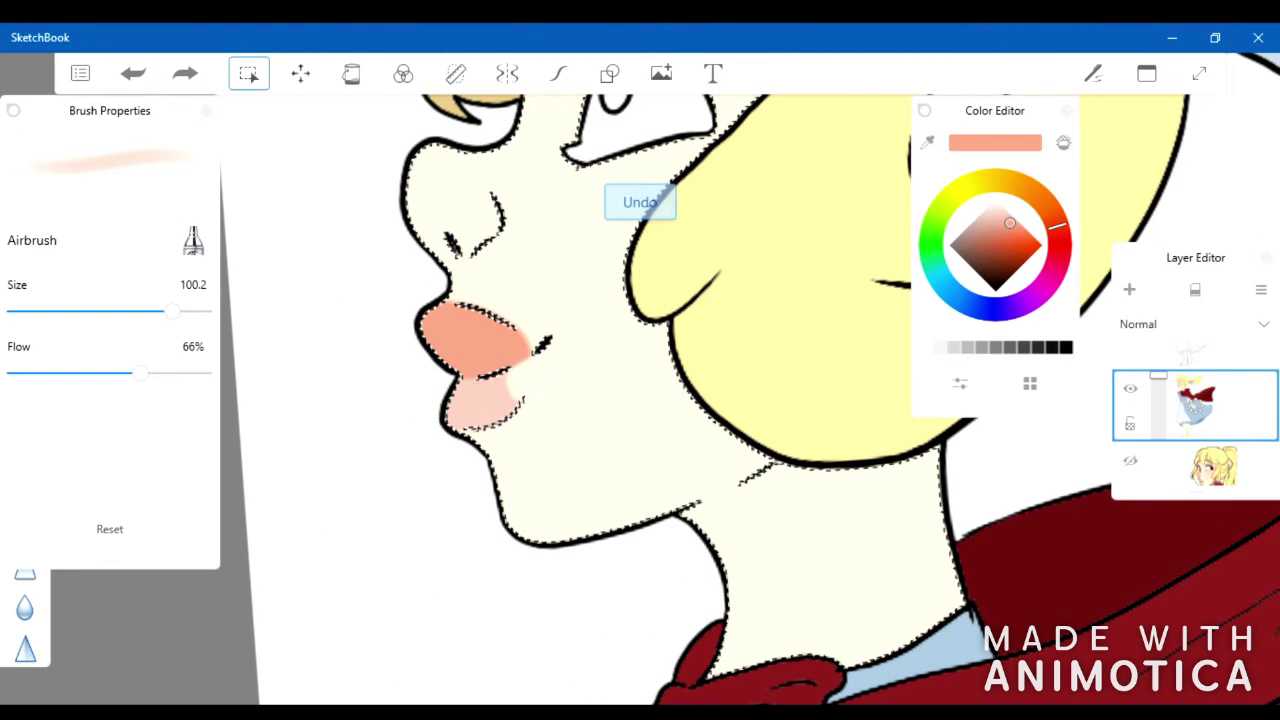
Airbrush light pink over the lower lip's inner corner and repaint the upper lip in a softer salmon pink
{"action": "left_click", "coordinate": [637, 272], "text": "alt"}
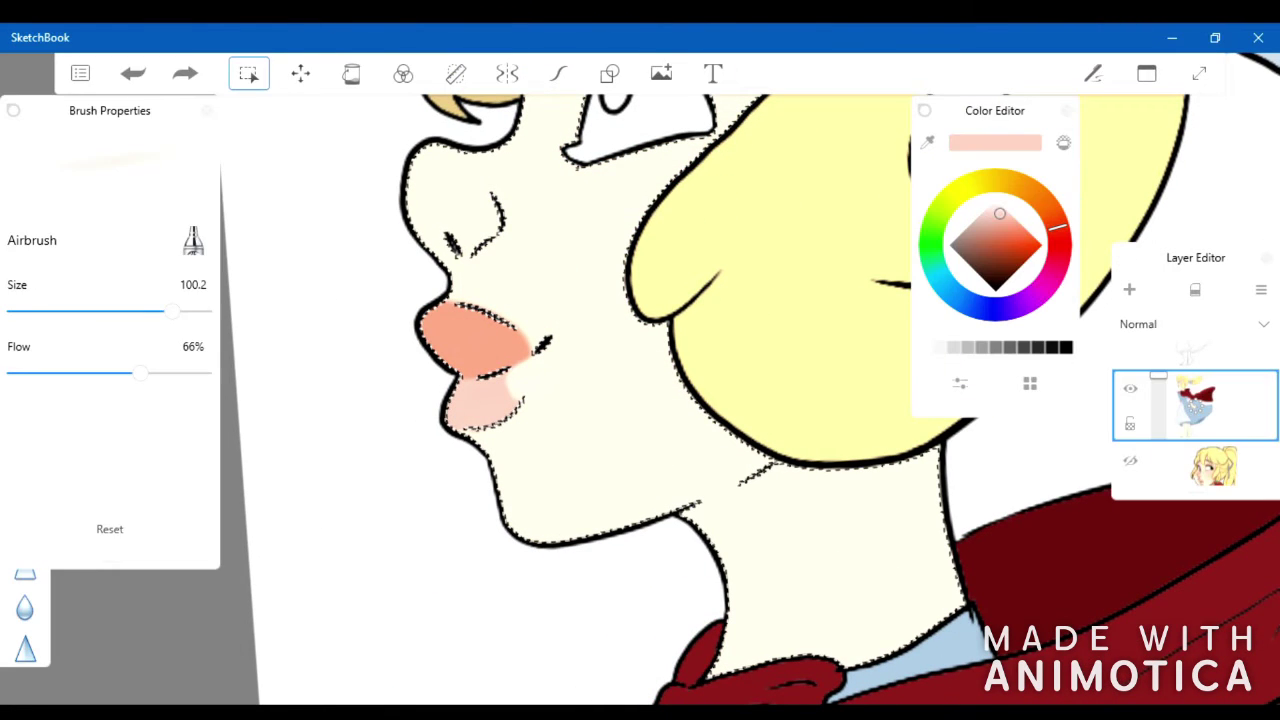
{"action": "mouse_move", "coordinate": [500, 395]}
{"action": "left_mouse_down"}
{"action": "mouse_move", "coordinate": [535, 425]}
{"action": "mouse_move", "coordinate": [518, 438]}
{"action": "mouse_move", "coordinate": [545, 400]}
{"action": "left_mouse_up"}
{"action": "left_click", "coordinate": [25, 360]}
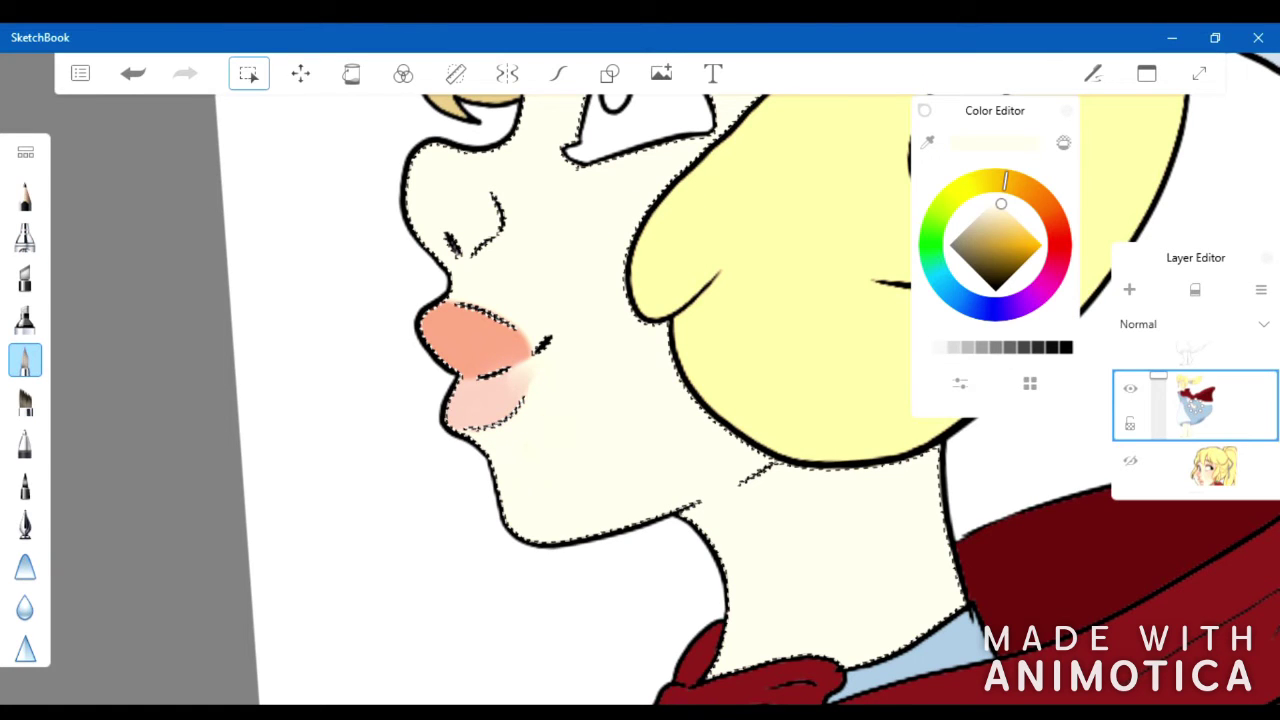
{"action": "left_click", "coordinate": [640, 271], "text": "alt"}
{"action": "left_click", "coordinate": [351, 74]}
{"action": "left_click", "coordinate": [620, 420]}
{"action": "key", "text": "ctrl+z"}
{"action": "mouse_move", "coordinate": [470, 362]}
{"action": "left_mouse_down"}
{"action": "mouse_move", "coordinate": [520, 352]}
{"action": "mouse_move", "coordinate": [445, 318]}
{"action": "left_mouse_up"}
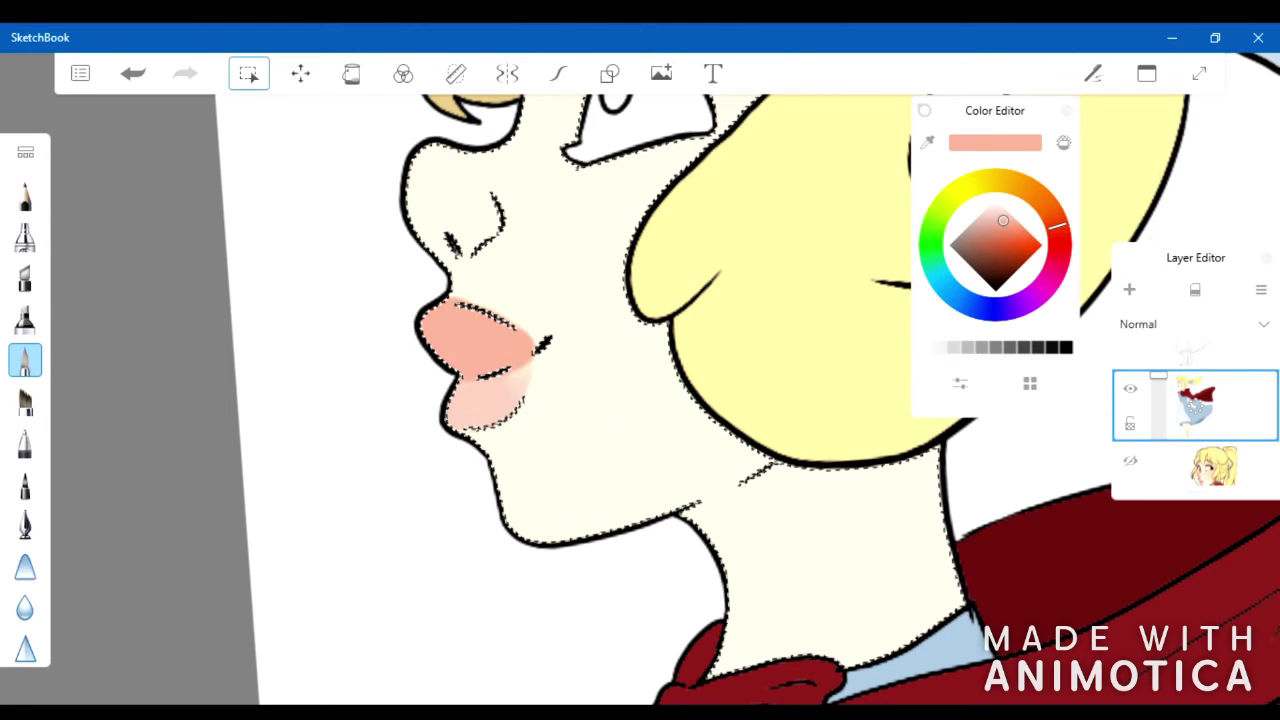
Airbrush a soft salmon-pink blush on the cheek and ear at size 67 and flow 66%, and deselect the face
{"action": "left_click", "coordinate": [600, 440], "text": "alt"}
{"action": "left_click", "coordinate": [640, 271], "text": "alt"}
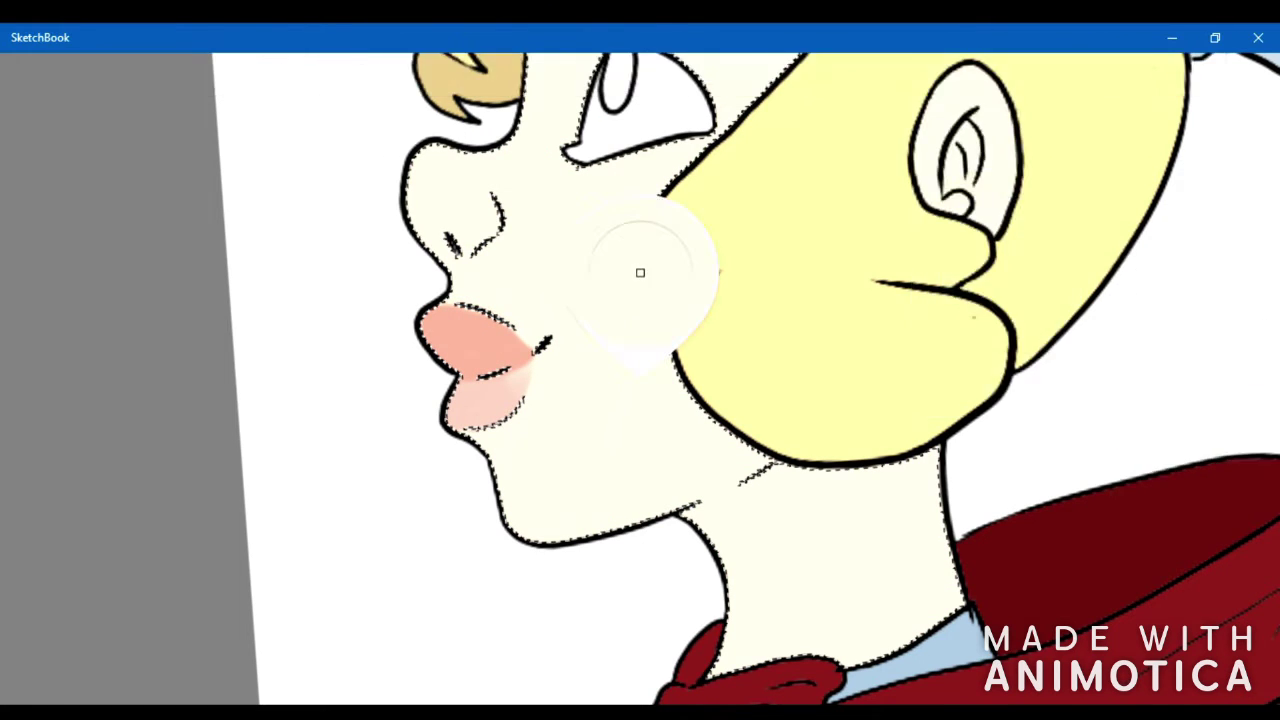
{"action": "left_click", "coordinate": [25, 237]}
{"action": "mouse_move", "coordinate": [610, 170]}
{"action": "left_mouse_down"}
{"action": "mouse_move", "coordinate": [660, 250]}
{"action": "mouse_move", "coordinate": [660, 320]}
{"action": "left_mouse_up"}
{"action": "scroll", "coordinate": [700, 400], "scroll_direction": "down", "scroll_amount": 3}
{"action": "key", "text": "ctrl+z"}
{"action": "left_click_drag", "start_coordinate": [510, 370], "coordinate": [580, 480]}
{"action": "key", "text": "ctrl+shift+a"}
Sample a muted blue from the reference figure and colour the character's iris with it
{"action": "scroll", "coordinate": [640, 400], "scroll_direction": "down", "scroll_amount": 3}
{"action": "scroll", "coordinate": [640, 400], "scroll_direction": "down", "scroll_amount": 5}
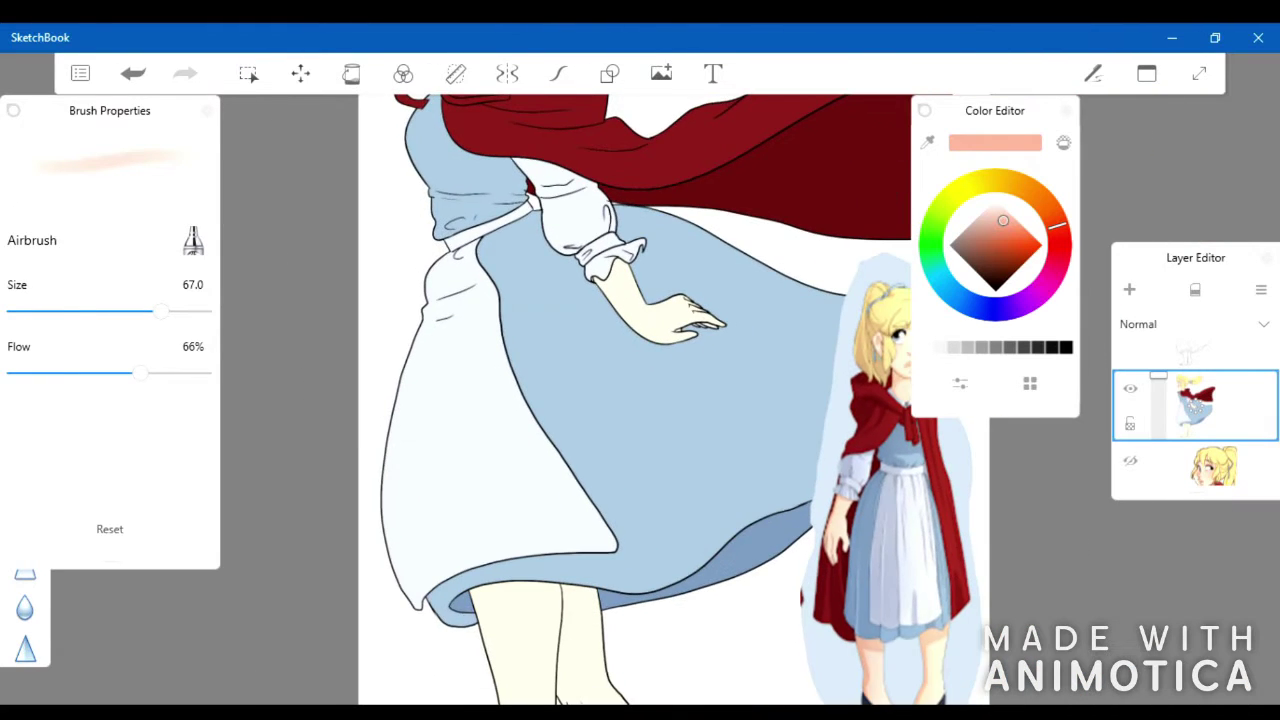
{"action": "scroll", "coordinate": [640, 400], "scroll_direction": "down", "scroll_amount": 2}
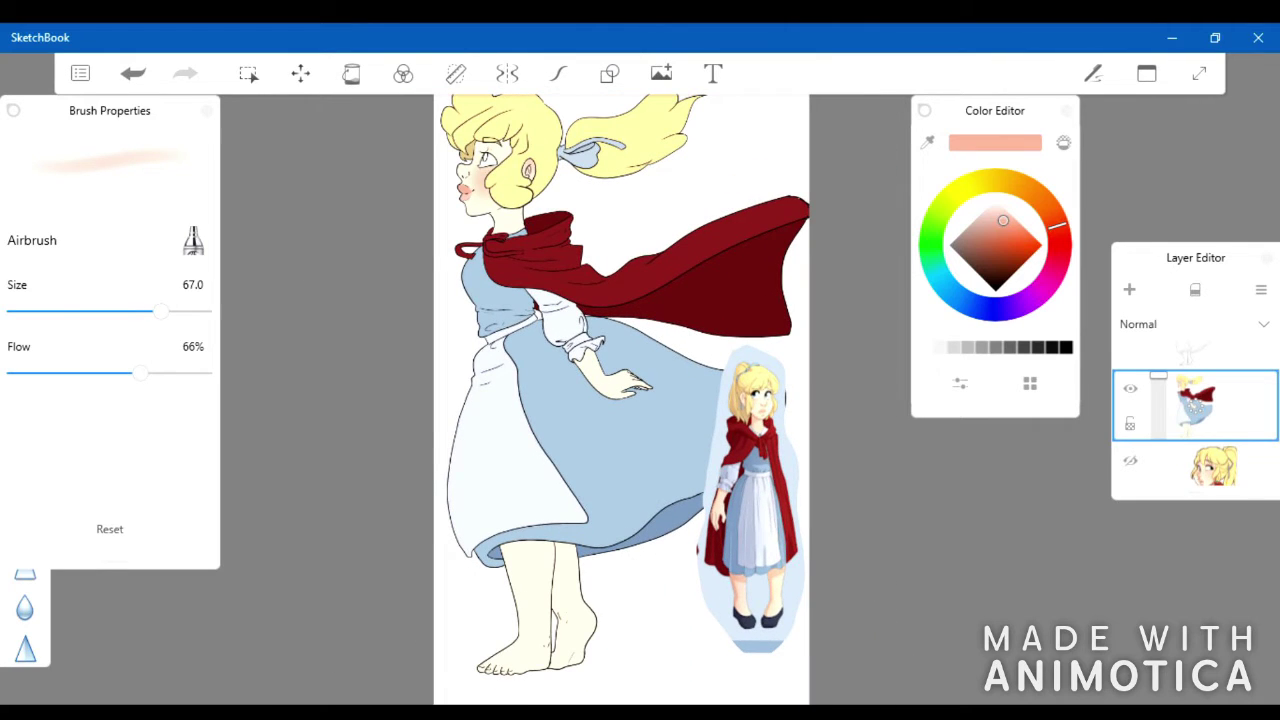
{"action": "scroll", "coordinate": [640, 400], "scroll_direction": "up", "scroll_amount": 3}
{"action": "left_click", "coordinate": [640, 271], "text": "alt"}
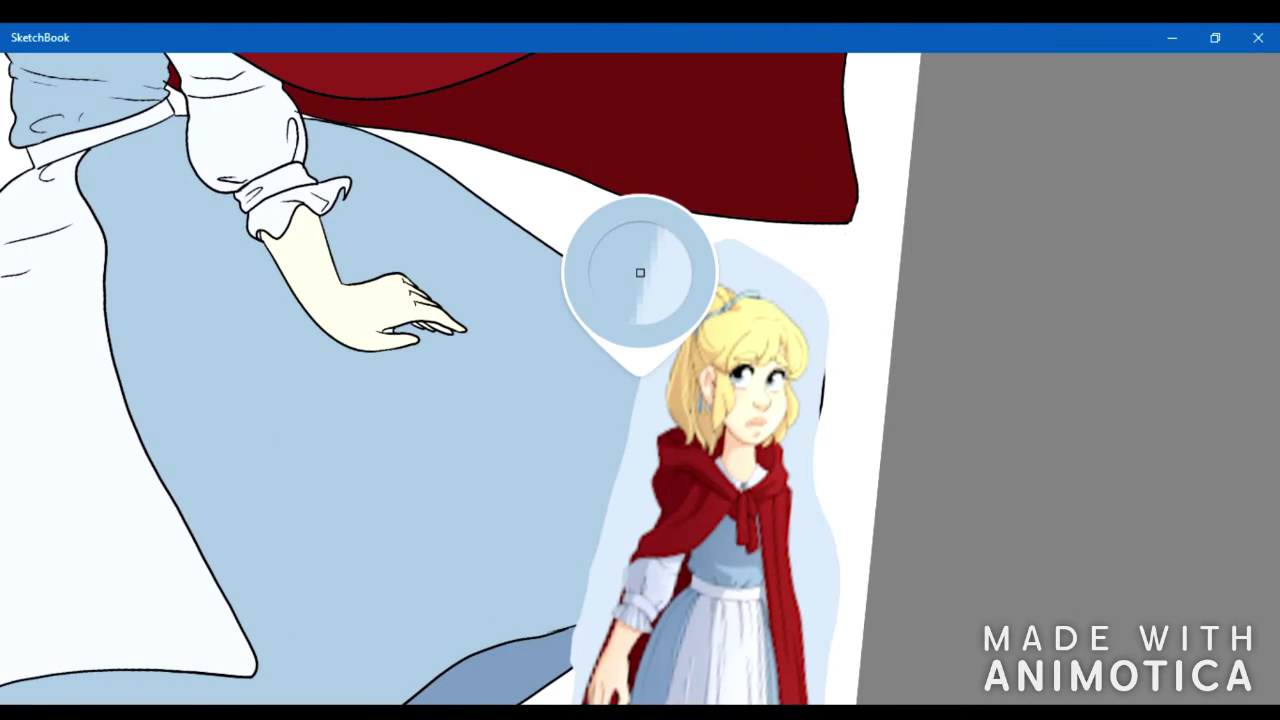
{"action": "scroll", "coordinate": [640, 400], "scroll_direction": "down", "scroll_amount": 1}
{"action": "scroll", "coordinate": [640, 400], "scroll_direction": "up", "scroll_amount": 2}
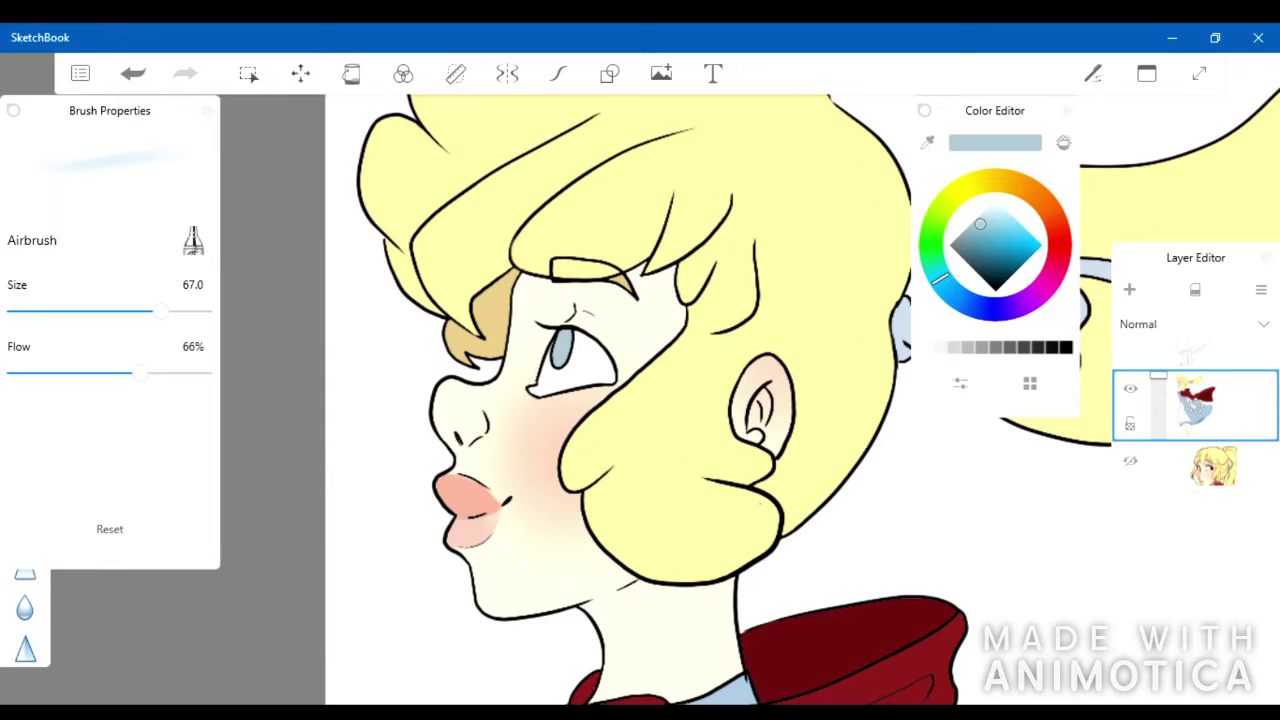
{"action": "scroll", "coordinate": [640, 400], "scroll_direction": "down", "scroll_amount": 4}
{"action": "scroll", "coordinate": [645, 400], "scroll_direction": "down", "scroll_amount": 1}
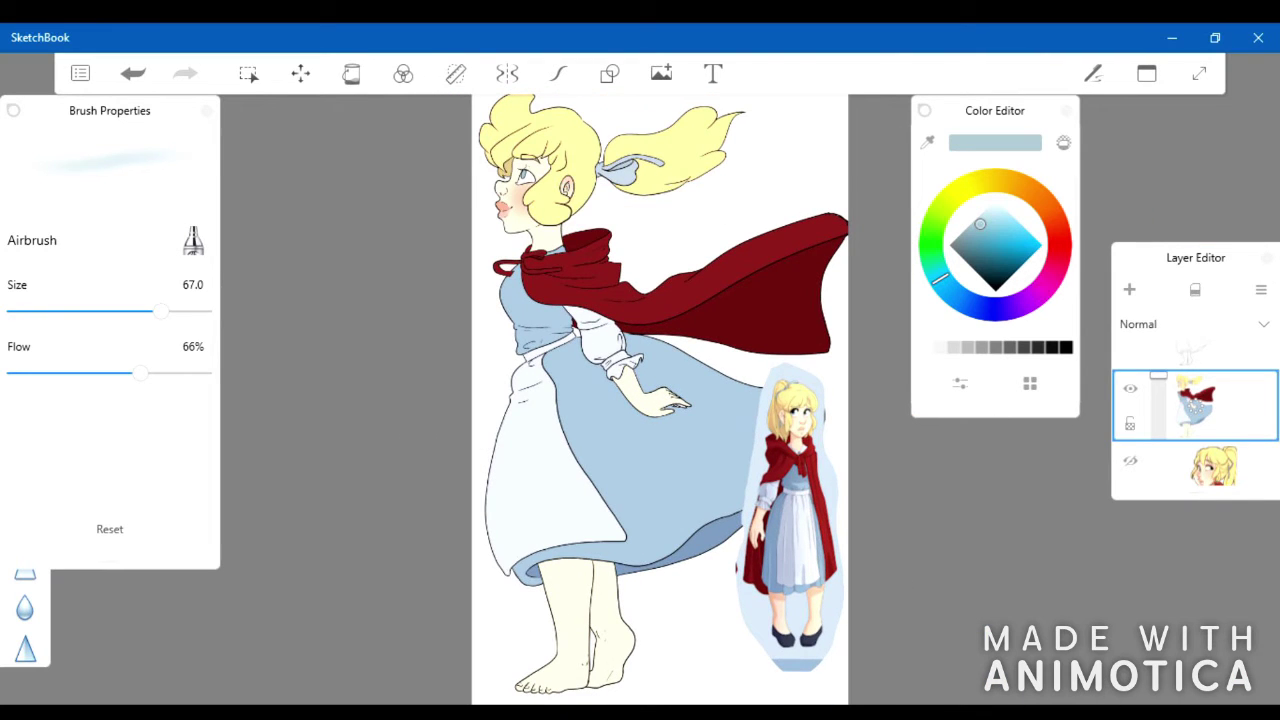
{"action": "scroll", "coordinate": [660, 400], "scroll_direction": "down", "scroll_amount": 1}
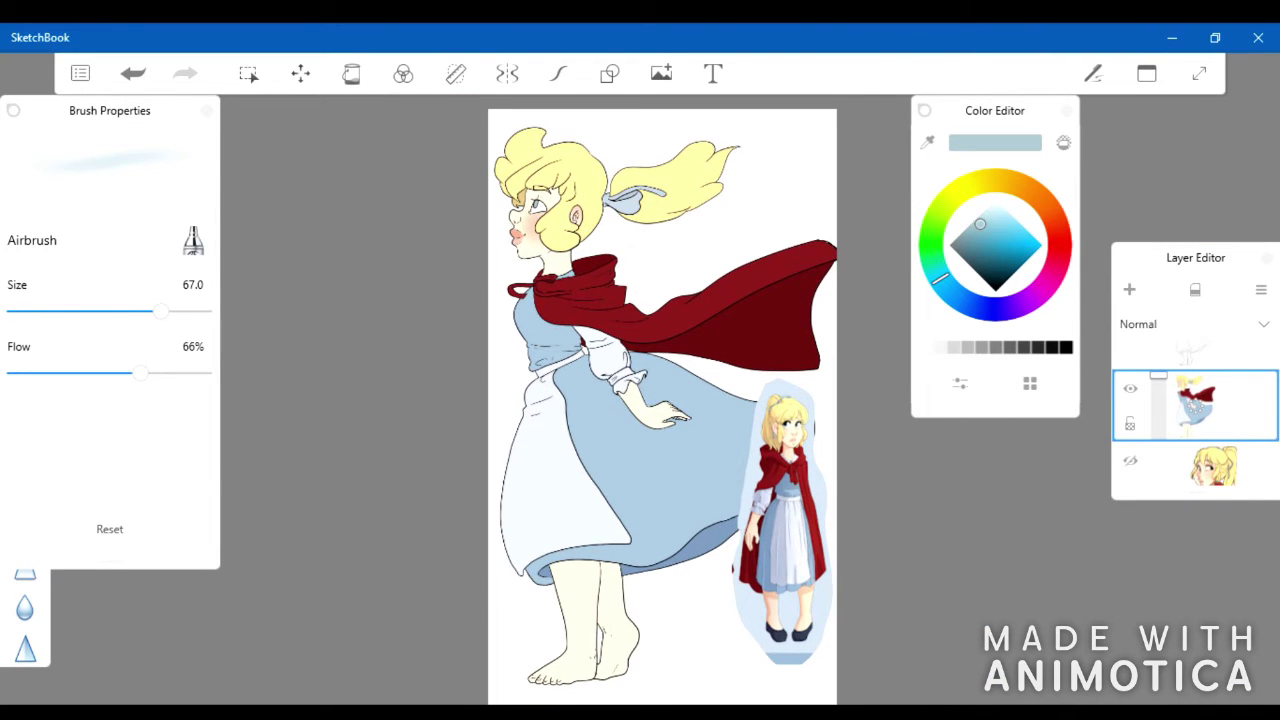
Show the portrait reference to compare it with the drawing, hide it again and reselect the colour layer
{"action": "left_click", "coordinate": [1213, 465]}
{"action": "left_click", "coordinate": [1213, 443]}
{"action": "left_click", "coordinate": [1130, 443]}
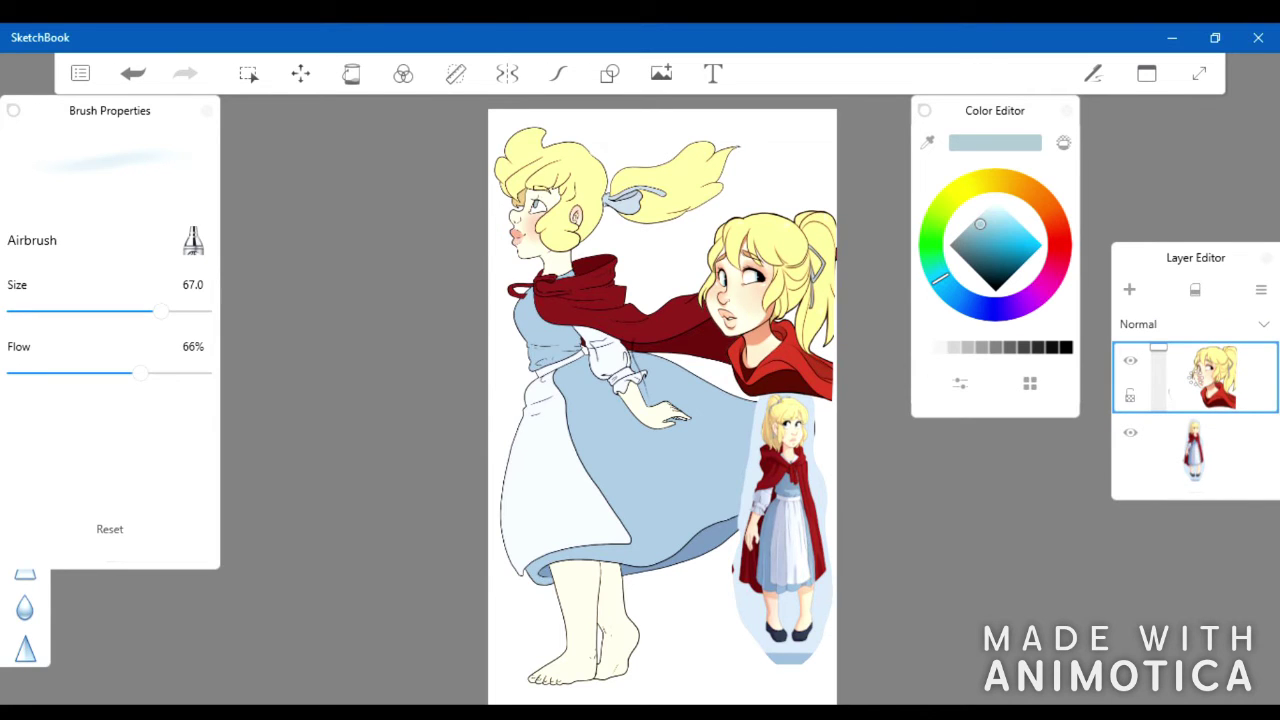
{"action": "left_click", "coordinate": [1213, 376]}
{"action": "left_click", "coordinate": [1140, 372]}
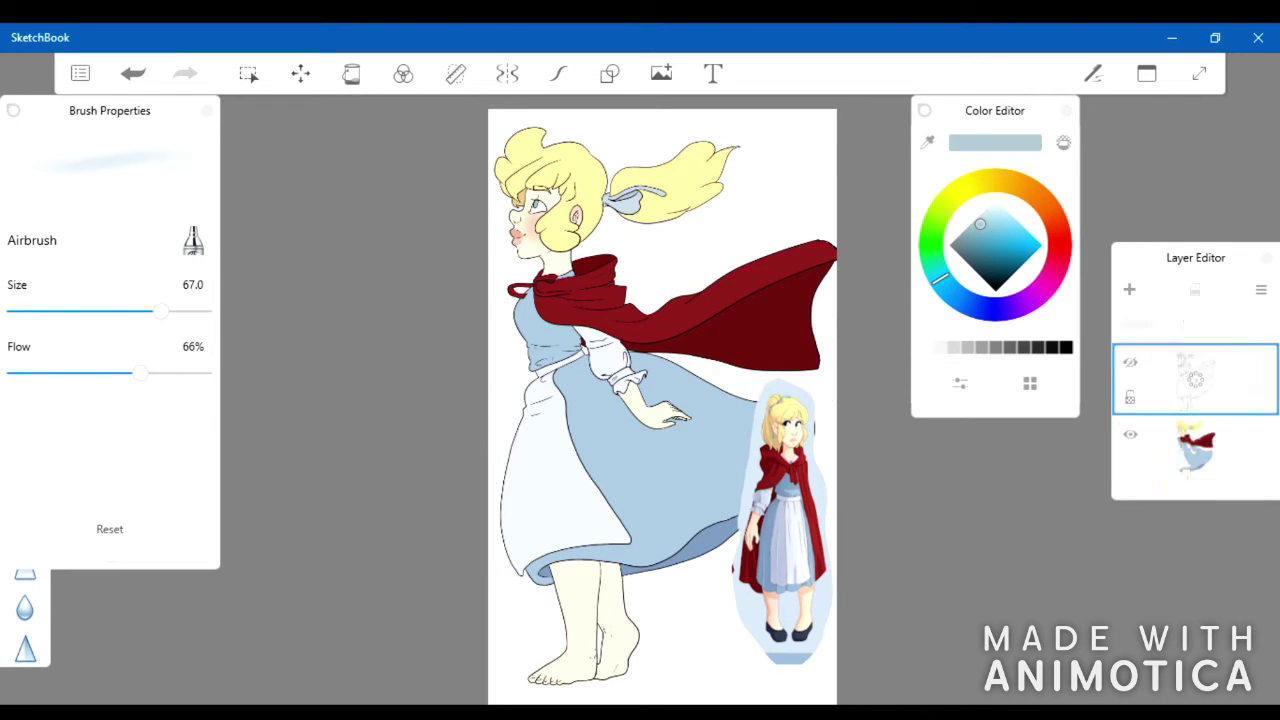
{"action": "left_click", "coordinate": [1195, 376]}
Select the back leg and airbrush tan shading on the raised foot's heel and sole at size 43.7 and flow 66%
{"action": "scroll", "coordinate": [580, 630], "scroll_direction": "up", "scroll_amount": 3}
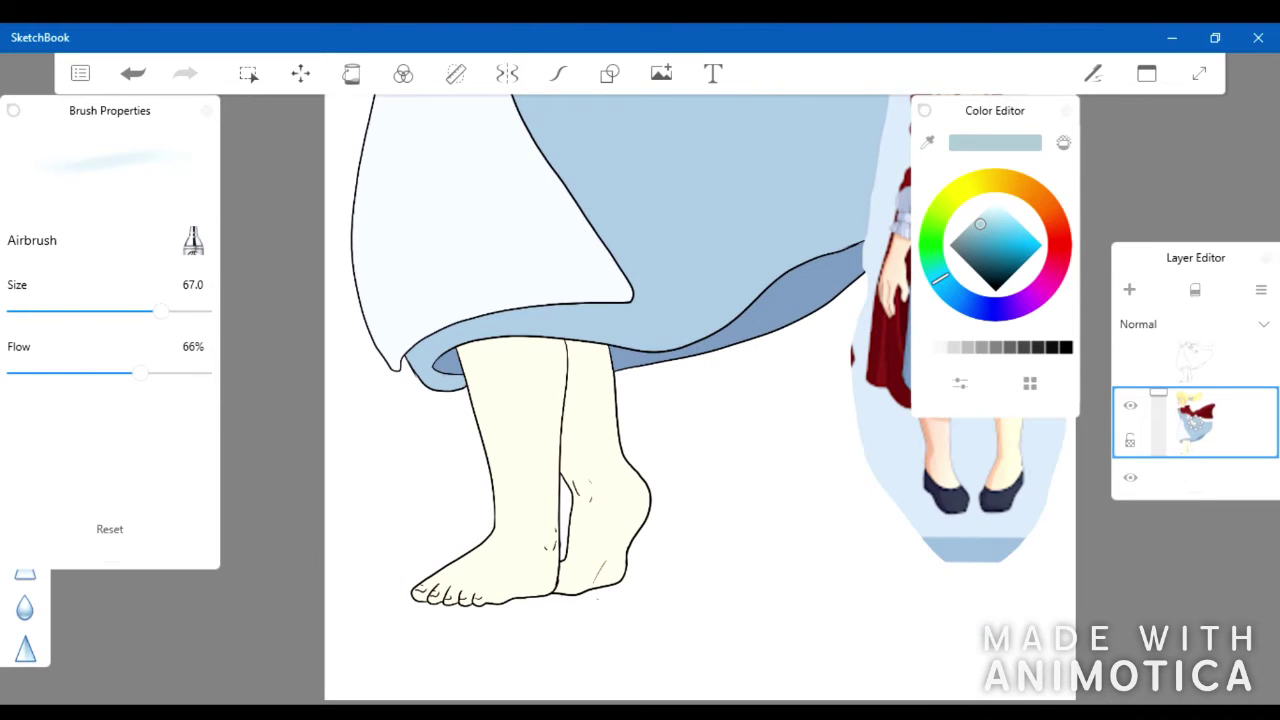
{"action": "left_click", "coordinate": [579, 615], "text": "alt"}
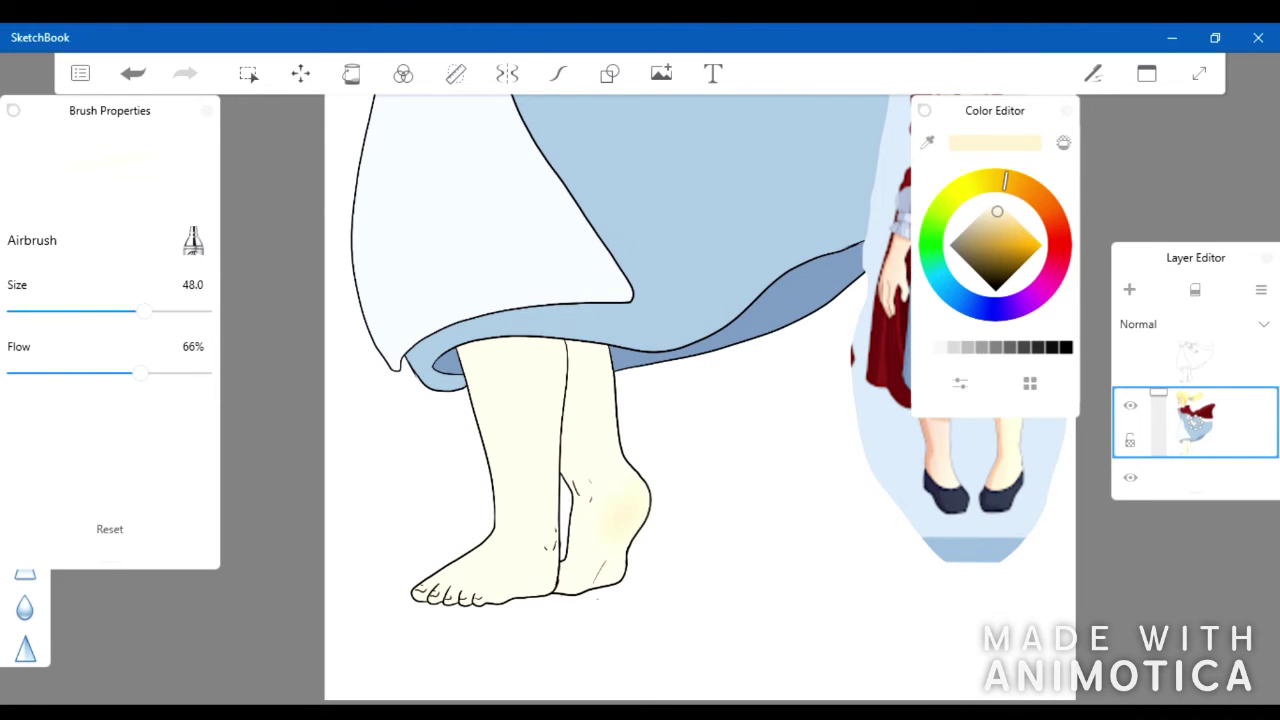
{"action": "key", "text": "ctrl+z"}
{"action": "left_click", "coordinate": [248, 73]}
{"action": "left_click", "coordinate": [600, 480]}
{"action": "left_click_drag", "start_coordinate": [636, 492], "coordinate": [568, 590]}
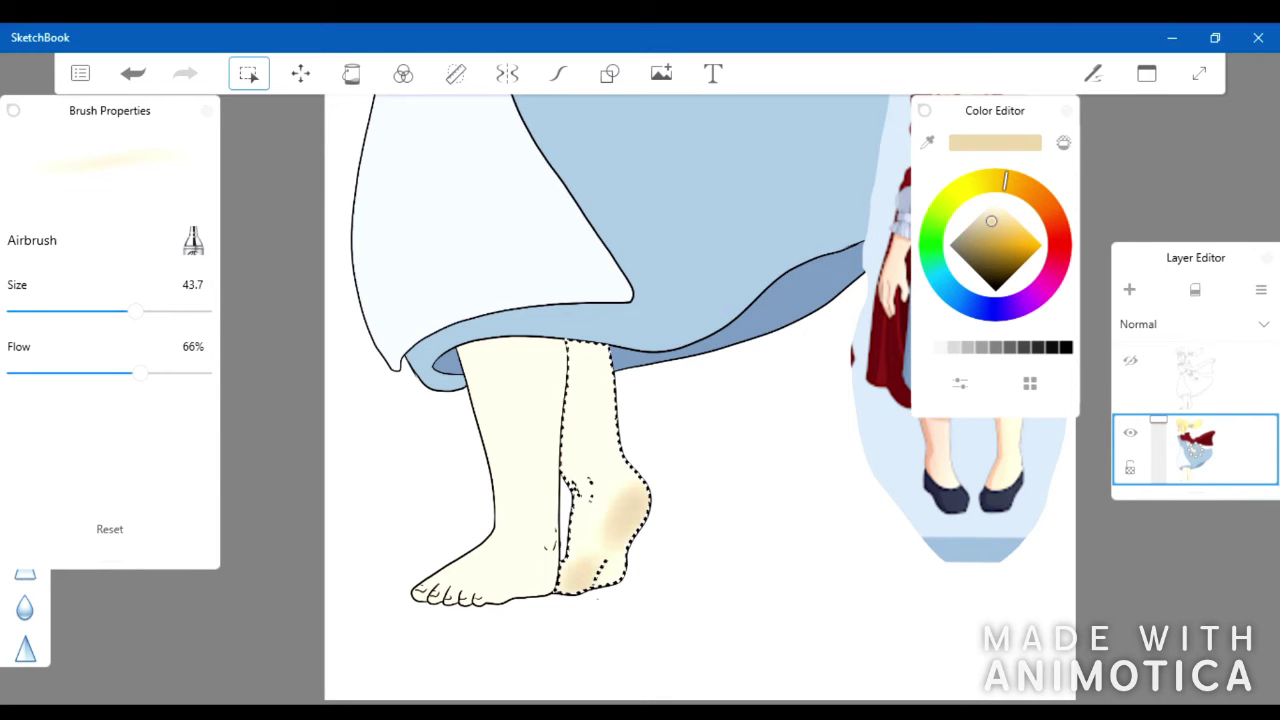
Select the front leg, airbrush light tan shading along its foot at size 43.5, and deselect it
{"action": "scroll", "coordinate": [600, 450], "scroll_direction": "down", "scroll_amount": 5}
{"action": "scroll", "coordinate": [600, 450], "scroll_direction": "up", "scroll_amount": 5}
{"action": "left_click", "coordinate": [515, 450]}
{"action": "key", "text": "ctrl+d"}
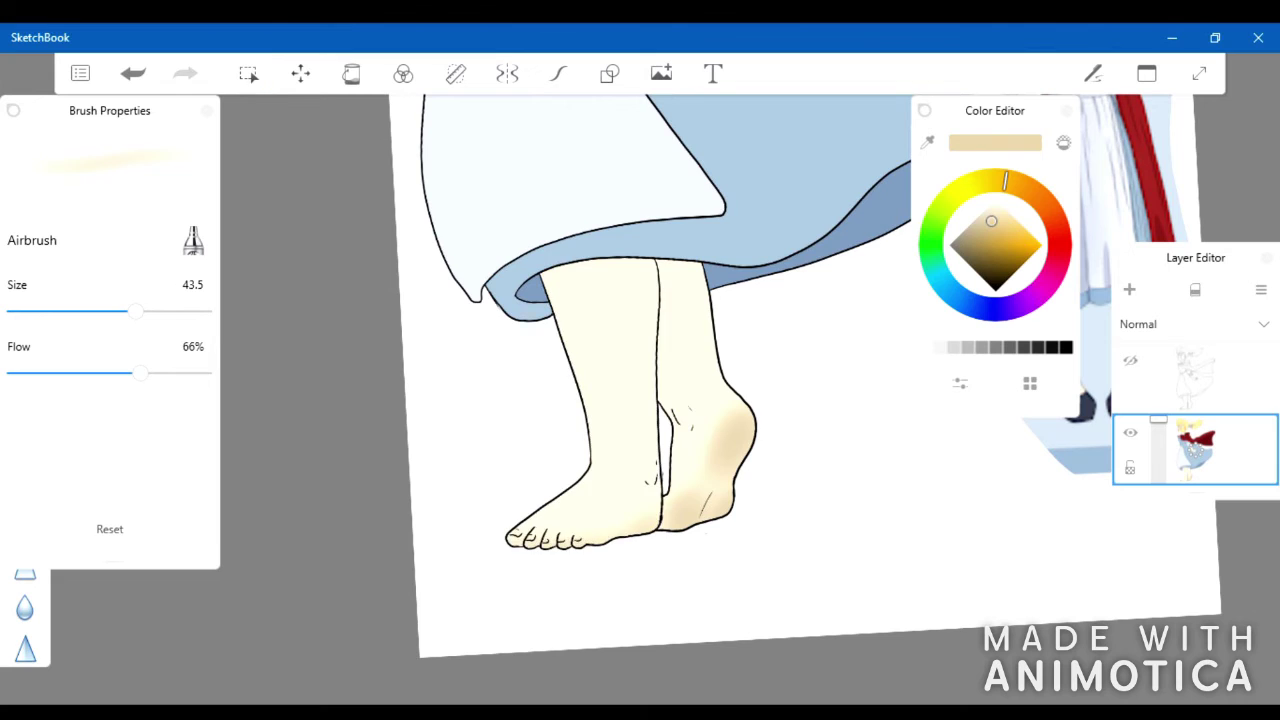
Hide the colour layer and fill the hair and ponytail solid black on the line-art layer with tolerance 120
{"action": "scroll", "coordinate": [640, 400], "scroll_direction": "down", "scroll_amount": 5}
{"action": "left_click", "coordinate": [1130, 432]}
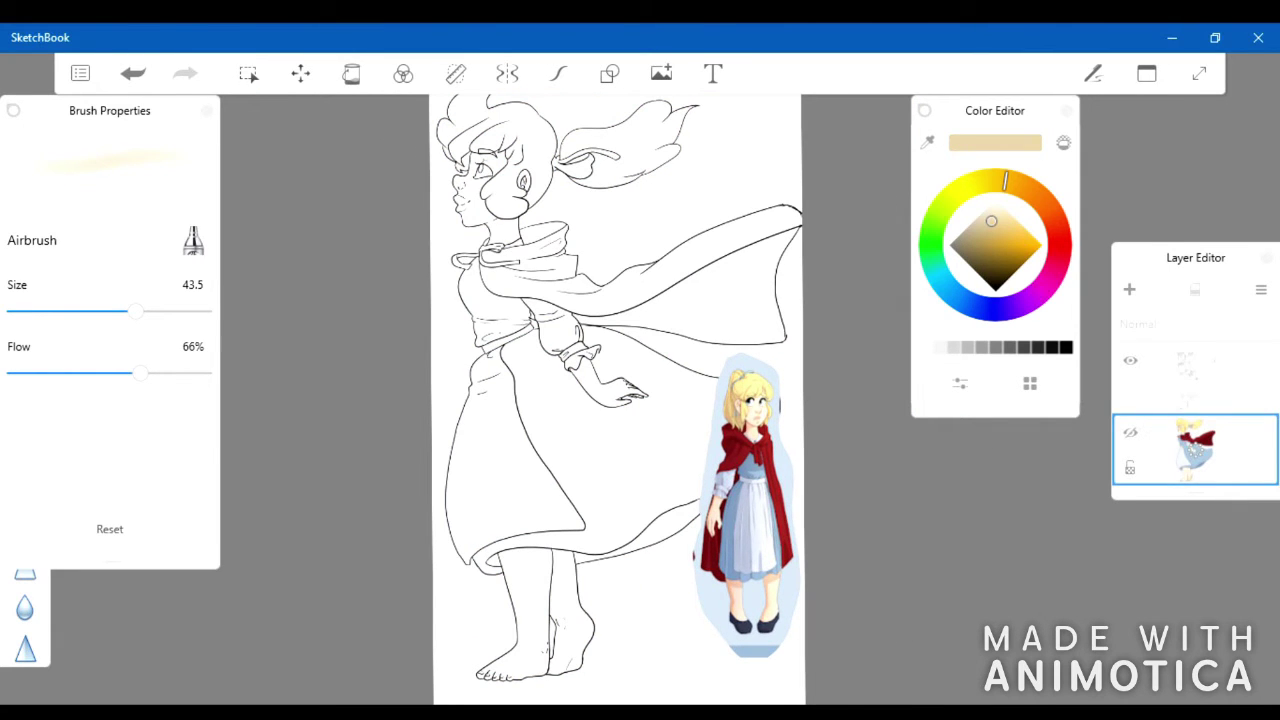
{"action": "scroll", "coordinate": [615, 400], "scroll_direction": "up", "scroll_amount": 3}
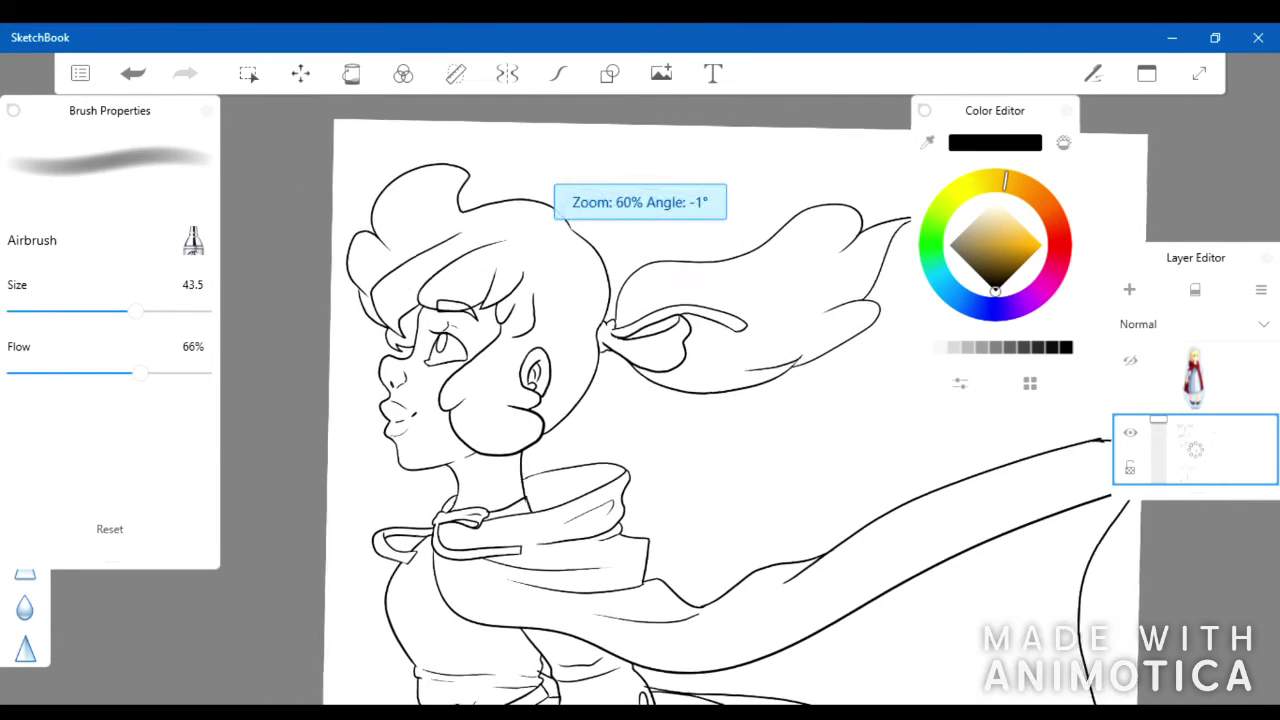
{"action": "left_click", "coordinate": [351, 73]}
{"action": "left_click", "coordinate": [495, 125]}
{"action": "left_click", "coordinate": [650, 140]}
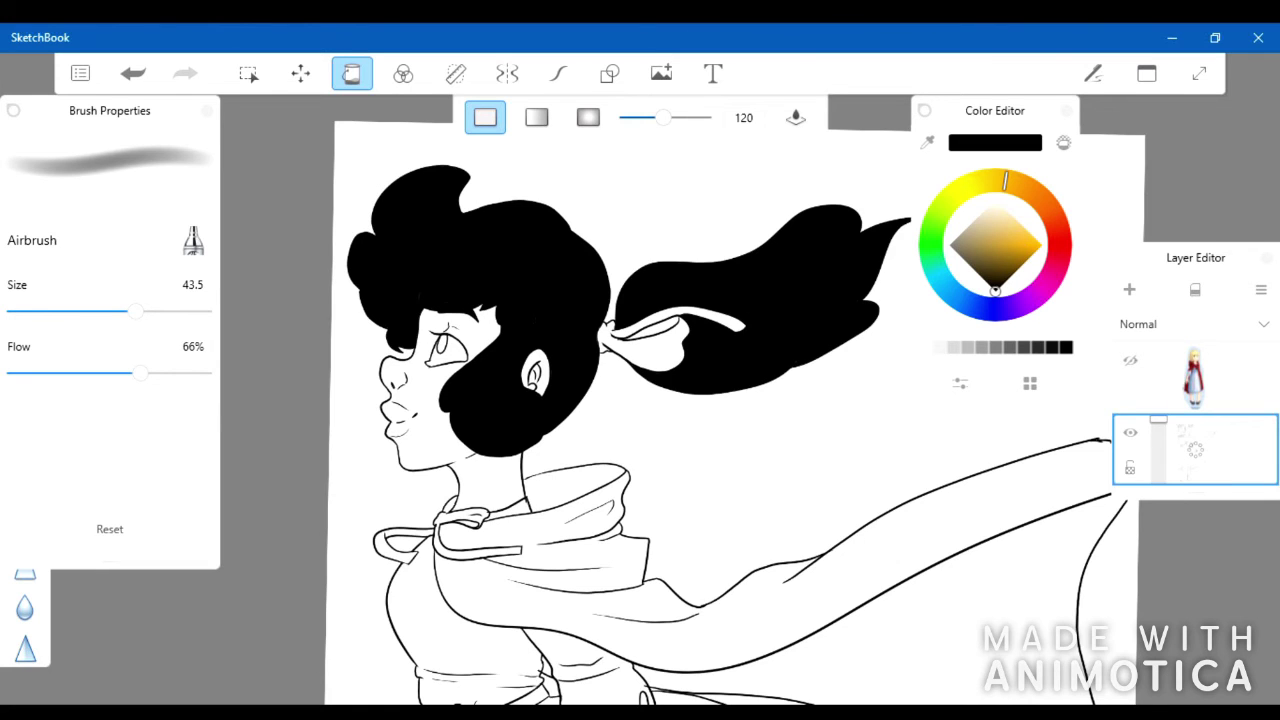
Erase the body, dress and cape lines around the black hair shape with the Hard Eraser at size 35.8
{"action": "scroll", "coordinate": [640, 400], "scroll_direction": "down", "scroll_amount": 3}
{"action": "left_click", "coordinate": [25, 600]}
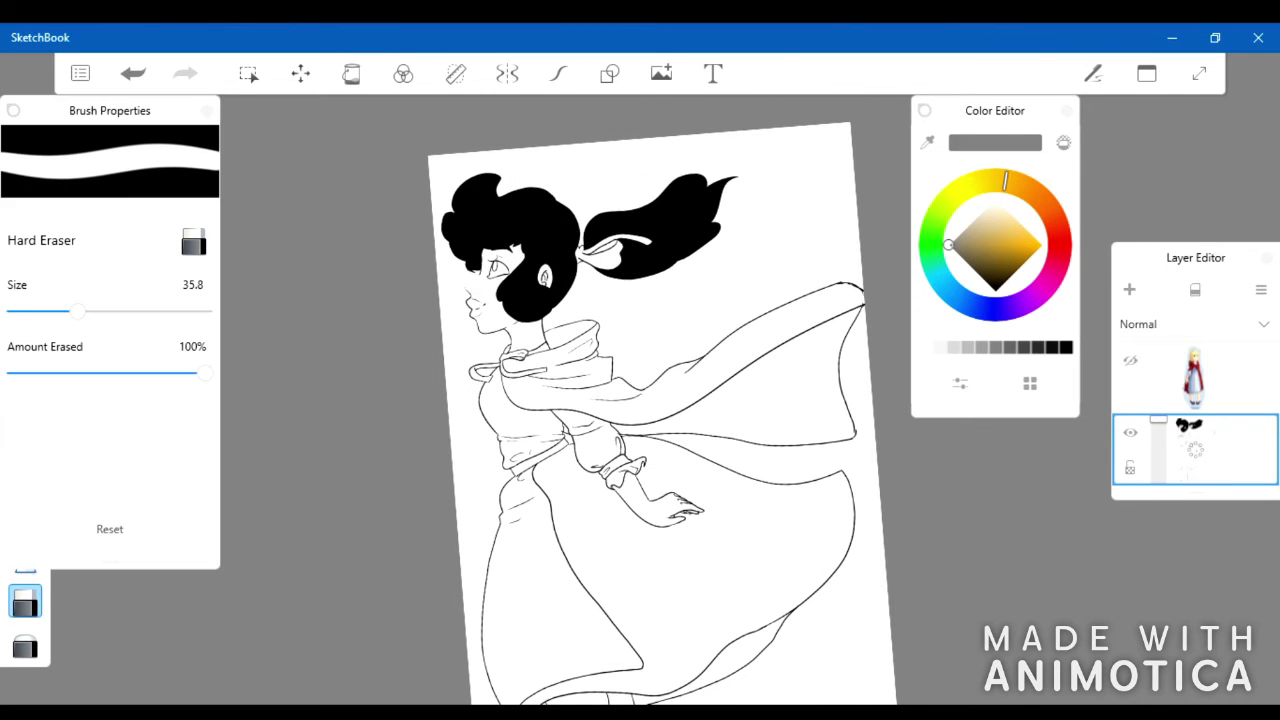
{"action": "mouse_move", "coordinate": [468, 292]}
{"action": "left_mouse_down"}
{"action": "mouse_move", "coordinate": [520, 372]}
{"action": "mouse_move", "coordinate": [585, 335]}
{"action": "mouse_move", "coordinate": [500, 450]}
{"action": "mouse_move", "coordinate": [850, 290]}
{"action": "mouse_move", "coordinate": [750, 478]}
{"action": "mouse_move", "coordinate": [830, 470]}
{"action": "mouse_move", "coordinate": [770, 640]}
{"action": "mouse_move", "coordinate": [592, 600]}
{"action": "mouse_move", "coordinate": [540, 700]}
{"action": "left_mouse_up"}
{"action": "mouse_move", "coordinate": [700, 400]}
{"action": "left_mouse_down"}
{"action": "mouse_move", "coordinate": [650, 380]}
{"action": "mouse_move", "coordinate": [660, 350]}
{"action": "left_mouse_up"}
{"action": "mouse_move", "coordinate": [580, 630]}
{"action": "left_mouse_down"}
{"action": "mouse_move", "coordinate": [630, 680]}
{"action": "mouse_move", "coordinate": [522, 580]}
{"action": "left_mouse_up"}
Set the Hard Eraser to size 19.3 and erase the eye, ear and ribbon lines inside the hair shape
{"action": "scroll", "coordinate": [600, 300], "scroll_direction": "up", "scroll_amount": 5}
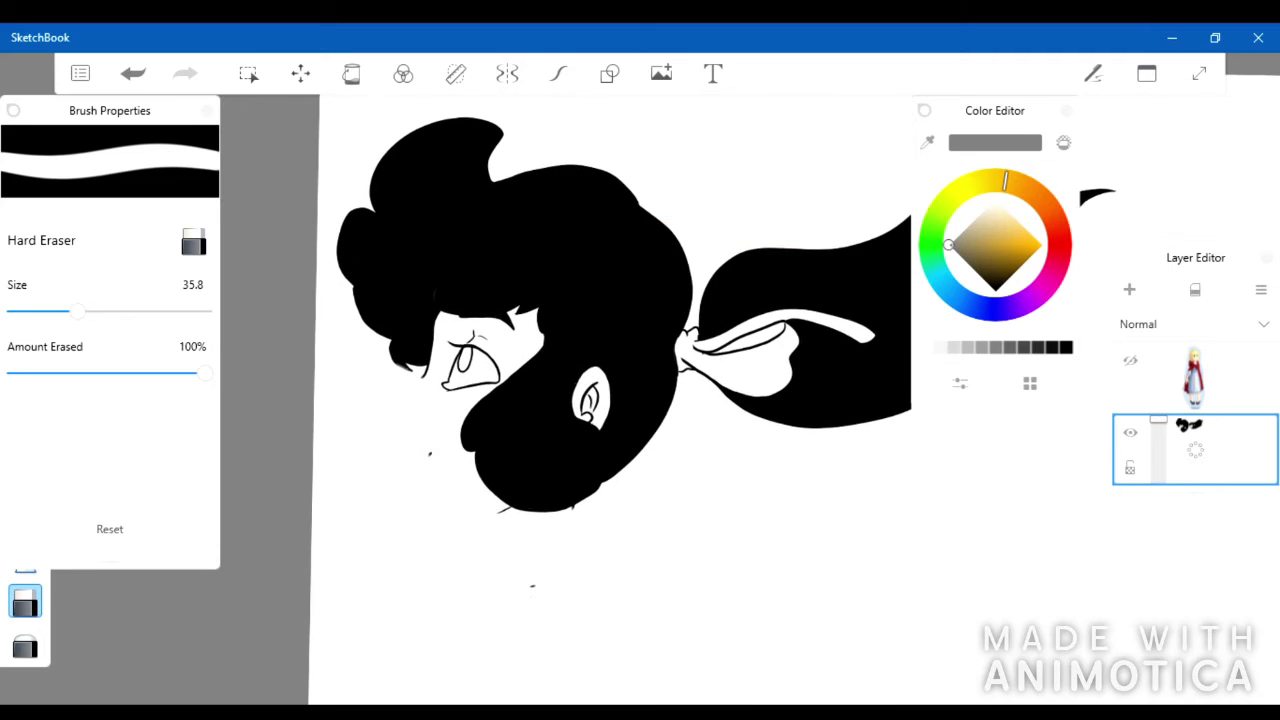
{"action": "left_click_drag", "start_coordinate": [76, 311], "coordinate": [46, 311]}
{"action": "left_click_drag", "start_coordinate": [730, 335], "coordinate": [778, 340]}
{"action": "key", "text": "ctrl+z"}
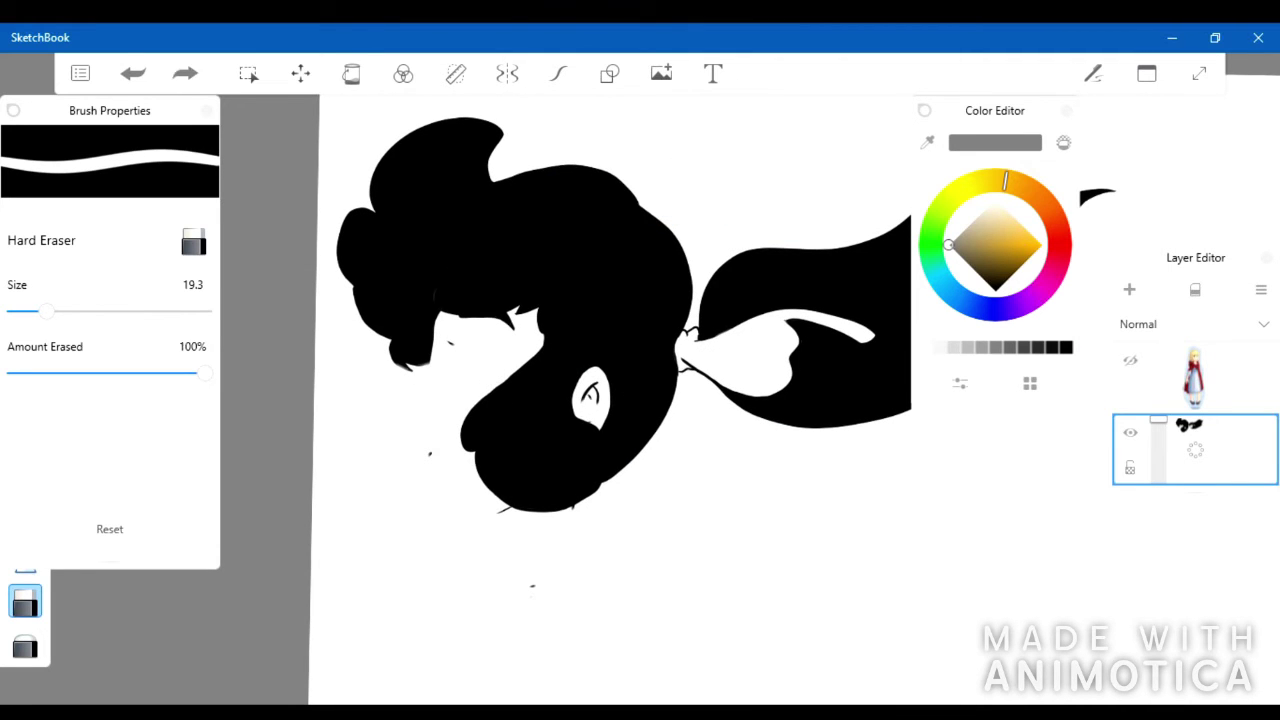
Lower the black hair layer's opacity to a mid-grey tone and switch to the Soft Eraser
{"action": "left_click_drag", "start_coordinate": [1158, 420], "coordinate": [1158, 456]}
{"action": "left_click", "coordinate": [207, 110]}
{"action": "left_click", "coordinate": [25, 643]}
{"action": "scroll", "coordinate": [640, 400], "scroll_direction": "down", "scroll_amount": 3}
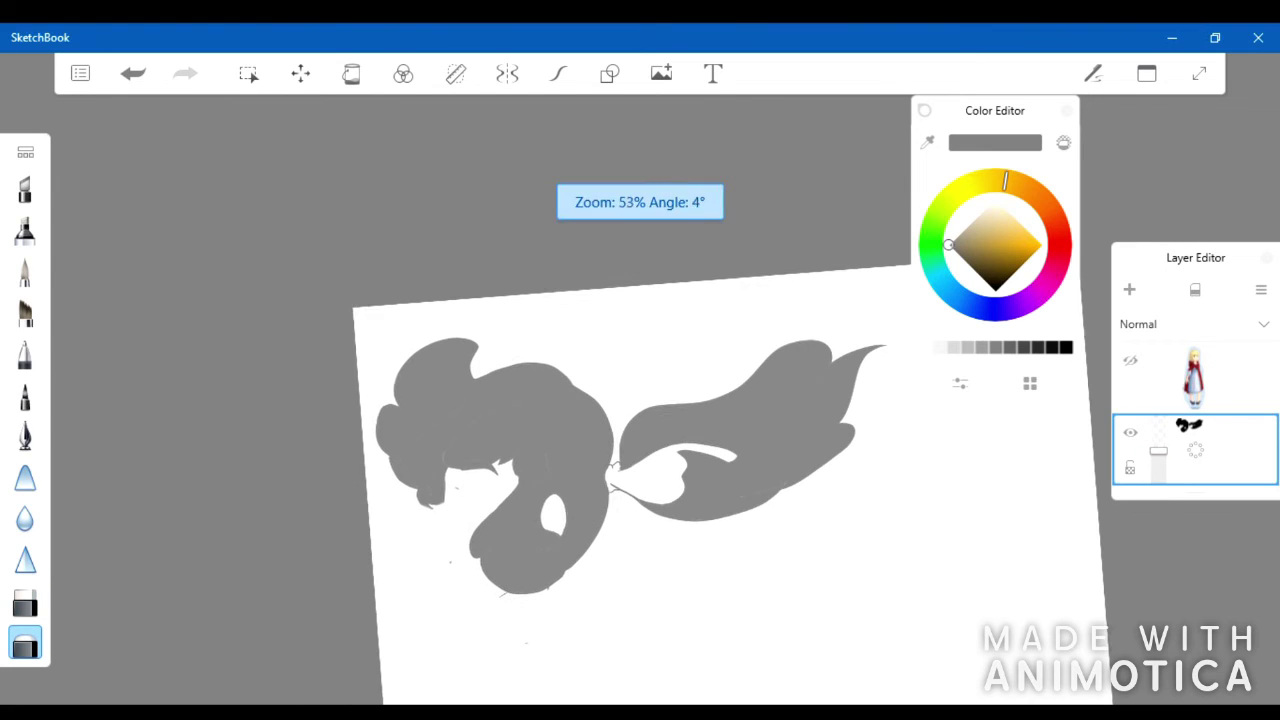
Undo the grey test scribble and scribble pale cream in the canvas's upper-left corner with the Paintbrush at size 6.6
{"action": "double_click", "coordinate": [25, 272]}
{"action": "left_click_drag", "start_coordinate": [368, 306], "coordinate": [362, 354]}
{"action": "scroll", "coordinate": [640, 440], "scroll_direction": "up", "scroll_amount": 1}
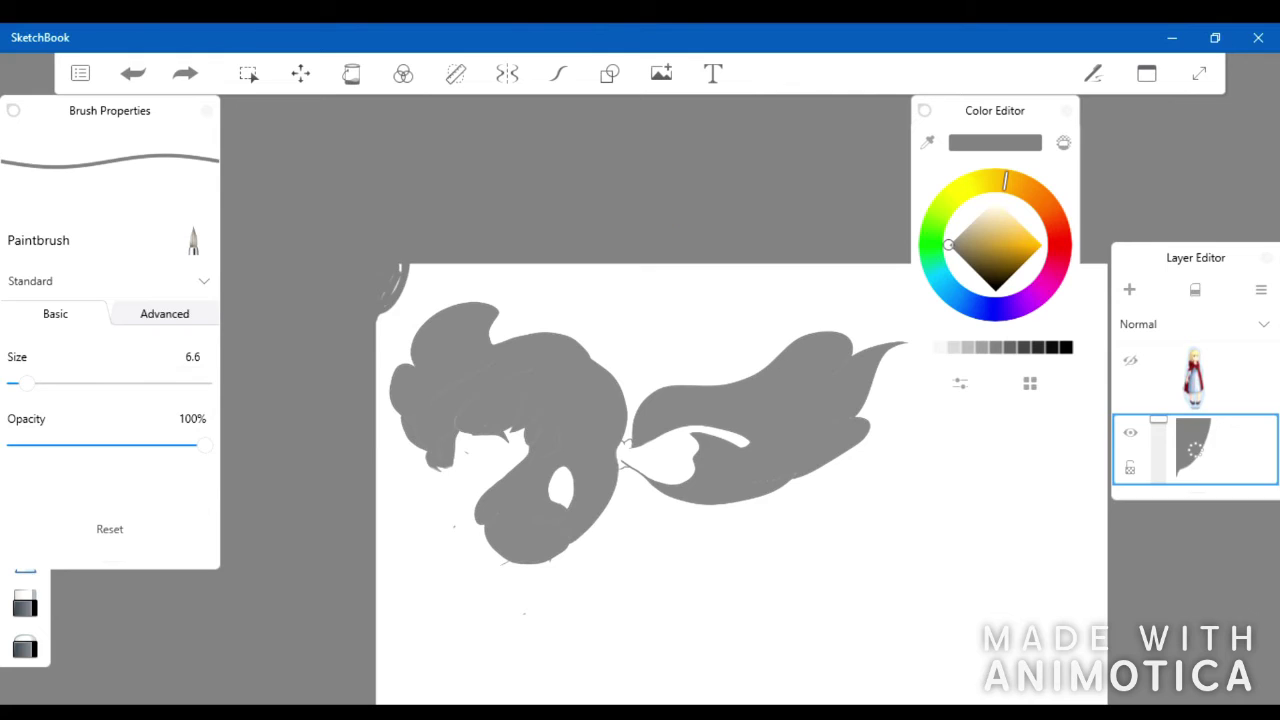
{"action": "key", "text": "ctrl+z"}
{"action": "left_click", "coordinate": [1002, 205]}
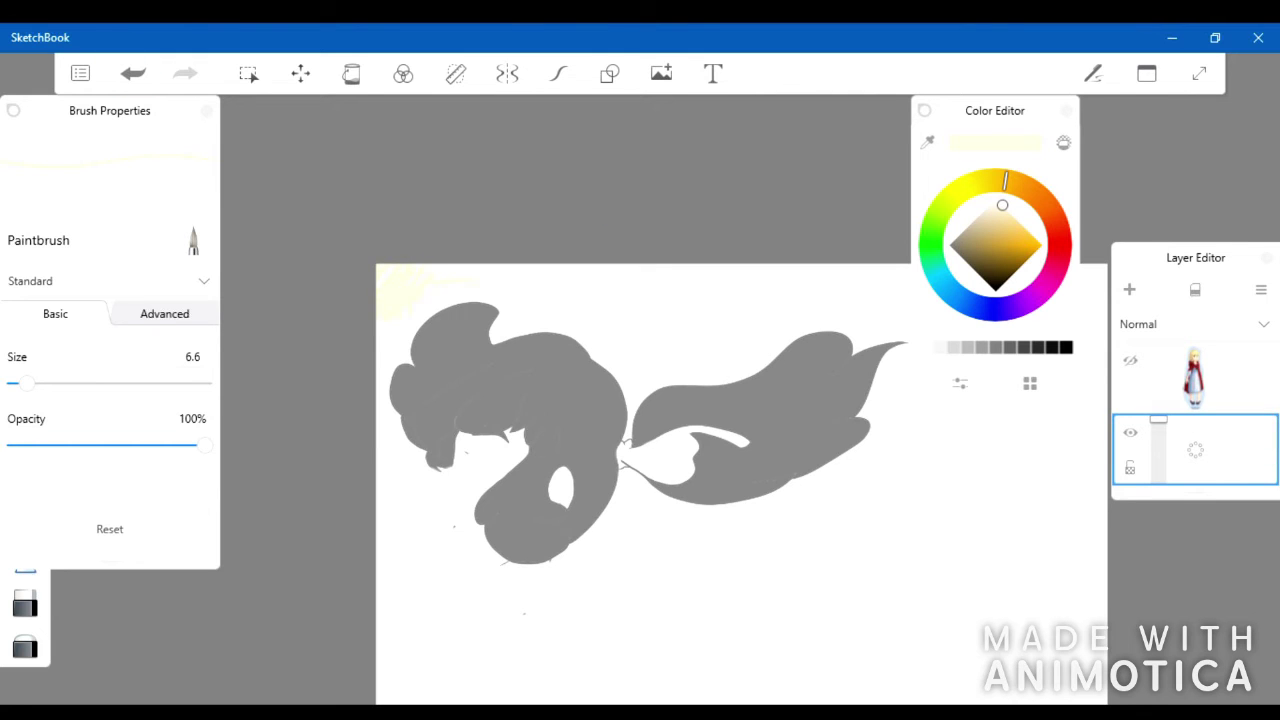
Erase soft highlights into the hair's front tuft and the curl beneath it on the grey hair layer with the Soft Eraser
{"action": "left_click", "coordinate": [25, 645]}
{"action": "scroll", "coordinate": [640, 440], "scroll_direction": "up", "scroll_amount": 2}
{"action": "left_click", "coordinate": [25, 645]}
{"action": "left_click", "coordinate": [25, 645]}
{"action": "mouse_move", "coordinate": [350, 205]}
{"action": "left_mouse_down"}
{"action": "mouse_move", "coordinate": [285, 300]}
{"action": "mouse_move", "coordinate": [330, 230]}
{"action": "mouse_move", "coordinate": [275, 330]}
{"action": "mouse_move", "coordinate": [280, 355]}
{"action": "left_mouse_up"}
{"action": "left_click_drag", "start_coordinate": [385, 215], "coordinate": [340, 340]}
{"action": "left_click_drag", "start_coordinate": [395, 240], "coordinate": [340, 350]}
{"action": "mouse_move", "coordinate": [380, 195]}
{"action": "left_mouse_down"}
{"action": "mouse_move", "coordinate": [360, 330]}
{"action": "mouse_move", "coordinate": [270, 365]}
{"action": "mouse_move", "coordinate": [300, 400]}
{"action": "mouse_move", "coordinate": [300, 430]}
{"action": "left_mouse_up"}
Erase soft highlights across the front of the crown and the broad fringe lock below it
{"action": "left_click_drag", "start_coordinate": [470, 265], "coordinate": [530, 225]}
{"action": "key", "text": "ctrl+z"}
{"action": "mouse_move", "coordinate": [450, 250]}
{"action": "left_mouse_down"}
{"action": "mouse_move", "coordinate": [520, 215]}
{"action": "mouse_move", "coordinate": [560, 250]}
{"action": "left_mouse_up"}
{"action": "left_click_drag", "start_coordinate": [507, 290], "coordinate": [430, 410]}
{"action": "left_click_drag", "start_coordinate": [500, 330], "coordinate": [455, 420]}
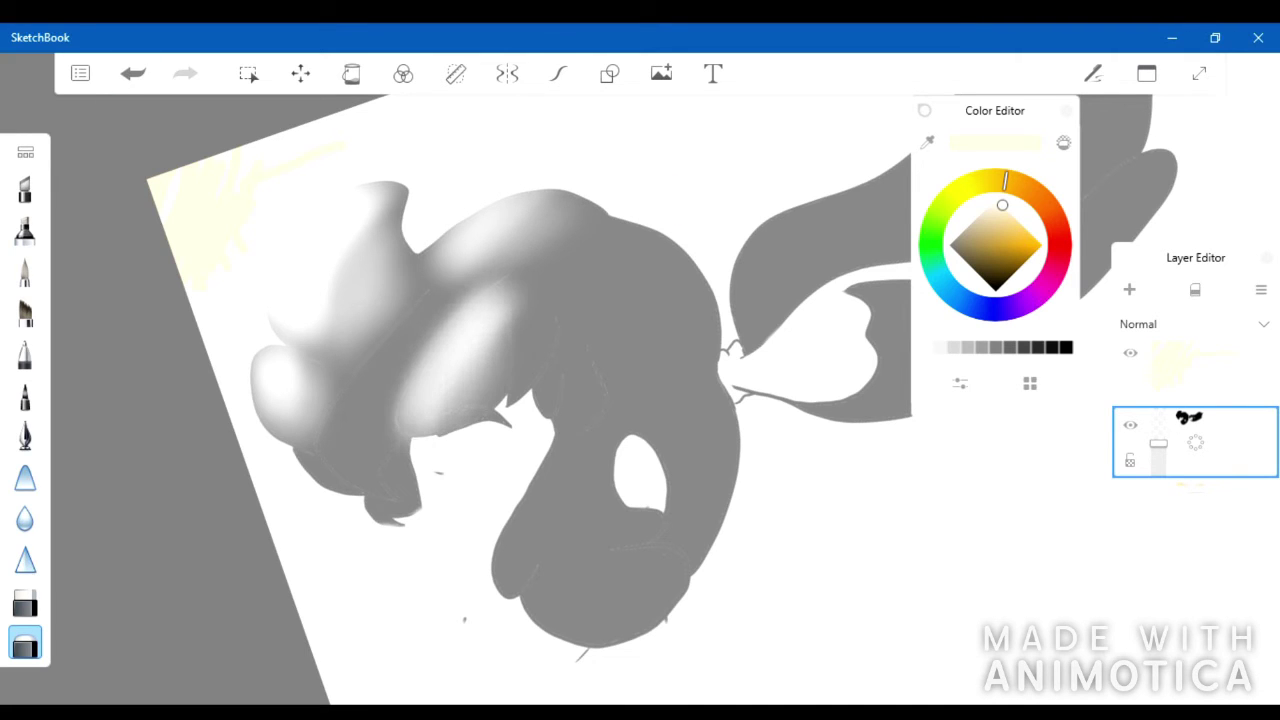
Erase narrow highlights into the front fringe lock and the thin temple strands with the Soft Eraser at size 18.1
{"action": "left_click", "coordinate": [25, 643]}
{"action": "key", "text": "ctrl+z"}
{"action": "mouse_move", "coordinate": [420, 310]}
{"action": "left_mouse_down"}
{"action": "mouse_move", "coordinate": [330, 450]}
{"action": "mouse_move", "coordinate": [330, 470]}
{"action": "mouse_move", "coordinate": [360, 480]}
{"action": "left_mouse_up"}
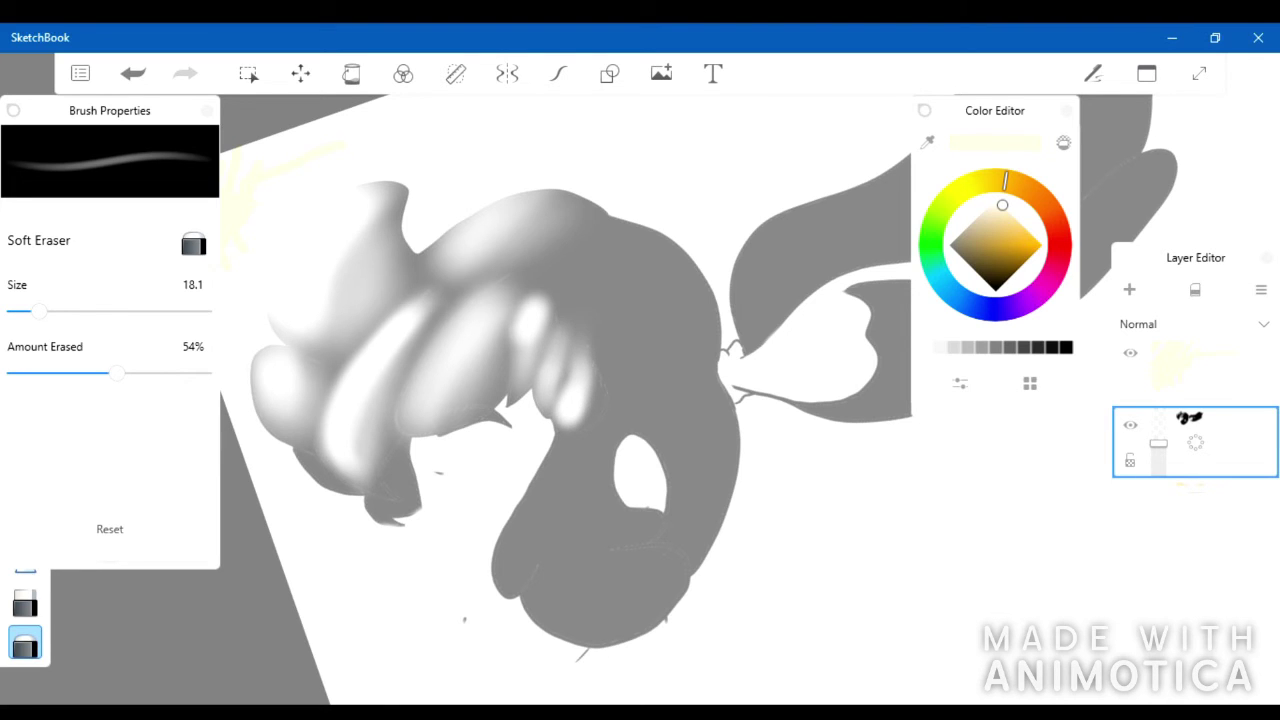
Erase highlights on the back of the crown and the side lock in front of the ear at size 24.5, undoing stray strokes
{"action": "left_click_drag", "start_coordinate": [600, 230], "coordinate": [610, 370]}
{"action": "left_click_drag", "start_coordinate": [640, 235], "coordinate": [660, 330]}
{"action": "mouse_move", "coordinate": [580, 220]}
{"action": "left_mouse_down"}
{"action": "mouse_move", "coordinate": [560, 310]}
{"action": "mouse_move", "coordinate": [480, 230]}
{"action": "mouse_move", "coordinate": [420, 290]}
{"action": "left_mouse_up"}
{"action": "mouse_move", "coordinate": [565, 436]}
{"action": "left_mouse_down"}
{"action": "mouse_move", "coordinate": [500, 570]}
{"action": "mouse_move", "coordinate": [512, 586]}
{"action": "left_mouse_up"}
{"action": "left_click_drag", "start_coordinate": [655, 535], "coordinate": [600, 500]}
{"action": "left_click_drag", "start_coordinate": [615, 530], "coordinate": [580, 448]}
{"action": "left_click", "coordinate": [133, 73]}
{"action": "left_click", "coordinate": [133, 73]}
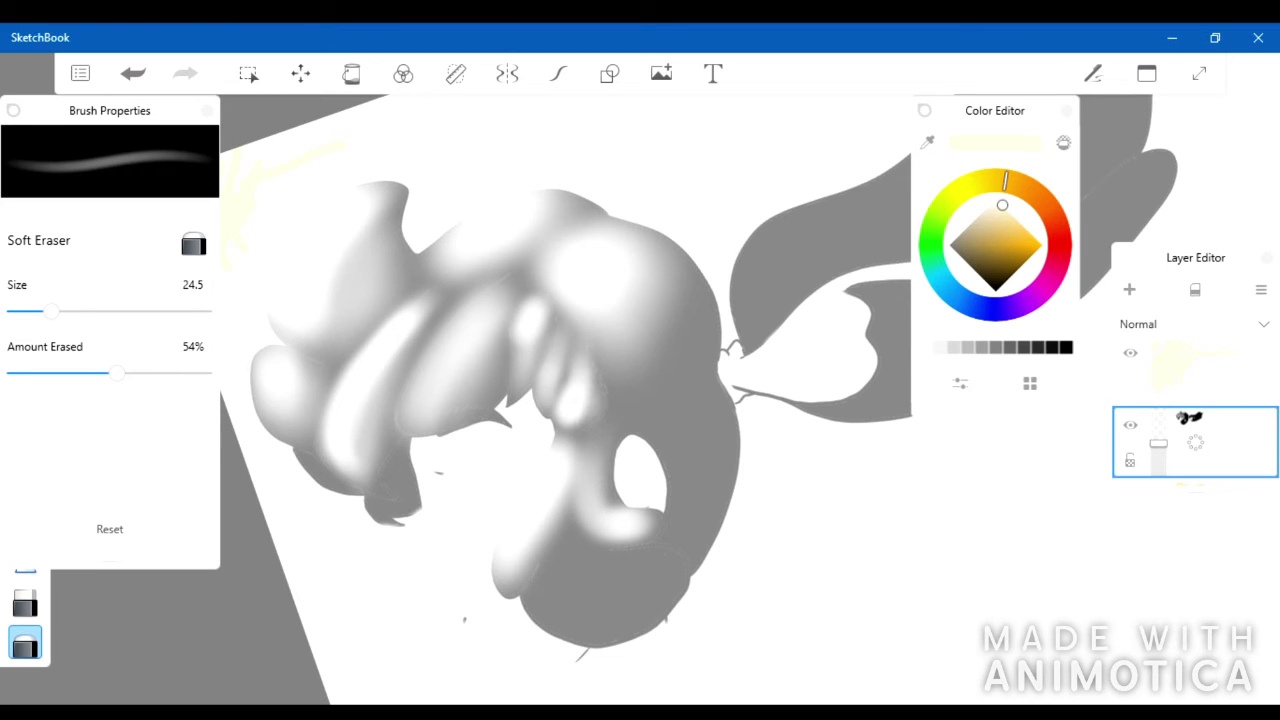
Erase a rounded highlight into the large curl below the ear with the Soft Eraser at 54% strength
{"action": "left_click_drag", "start_coordinate": [645, 575], "coordinate": [560, 595]}
{"action": "left_click_drag", "start_coordinate": [595, 505], "coordinate": [560, 565]}
{"action": "left_click_drag", "start_coordinate": [665, 575], "coordinate": [540, 620]}
{"action": "left_click_drag", "start_coordinate": [680, 535], "coordinate": [560, 625]}
Erase broad highlights down the back of the head behind the ear with the Soft Eraser at size 39.4
{"action": "left_click_drag", "start_coordinate": [700, 295], "coordinate": [670, 400]}
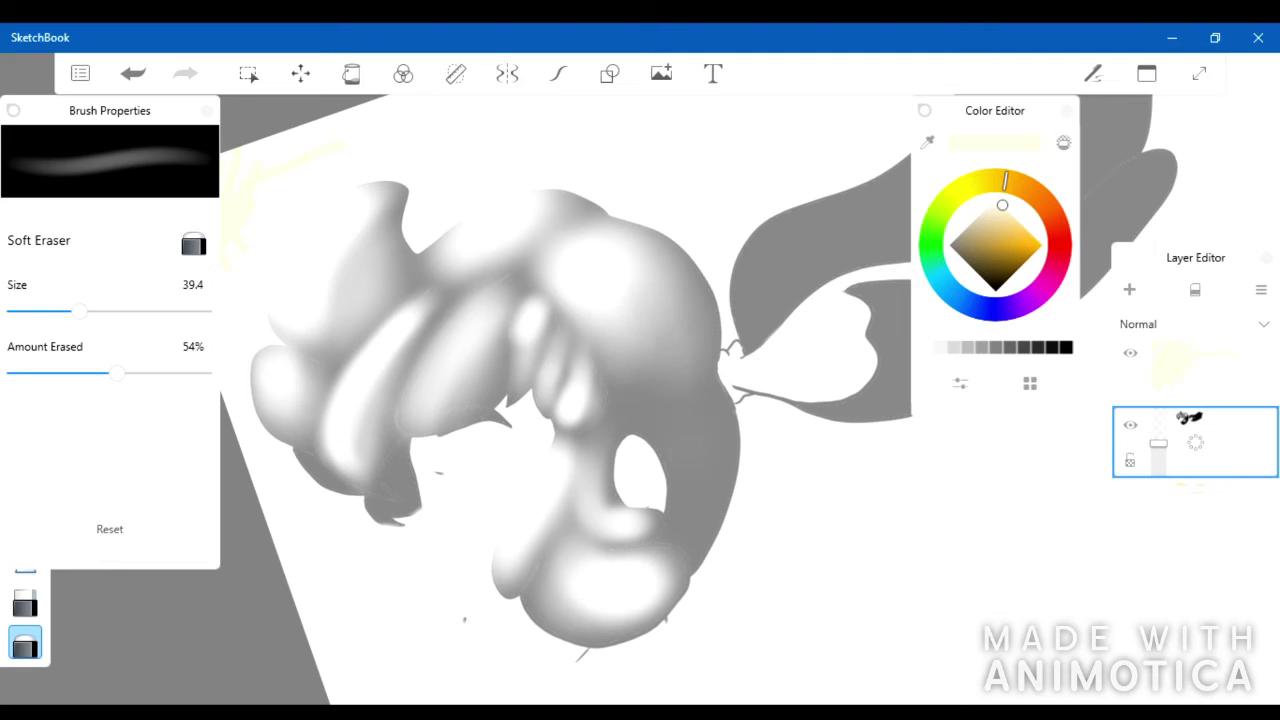
{"action": "left_click_drag", "start_coordinate": [700, 320], "coordinate": [680, 450]}
{"action": "left_click_drag", "start_coordinate": [670, 255], "coordinate": [610, 360]}
{"action": "left_click_drag", "start_coordinate": [690, 280], "coordinate": [630, 350]}
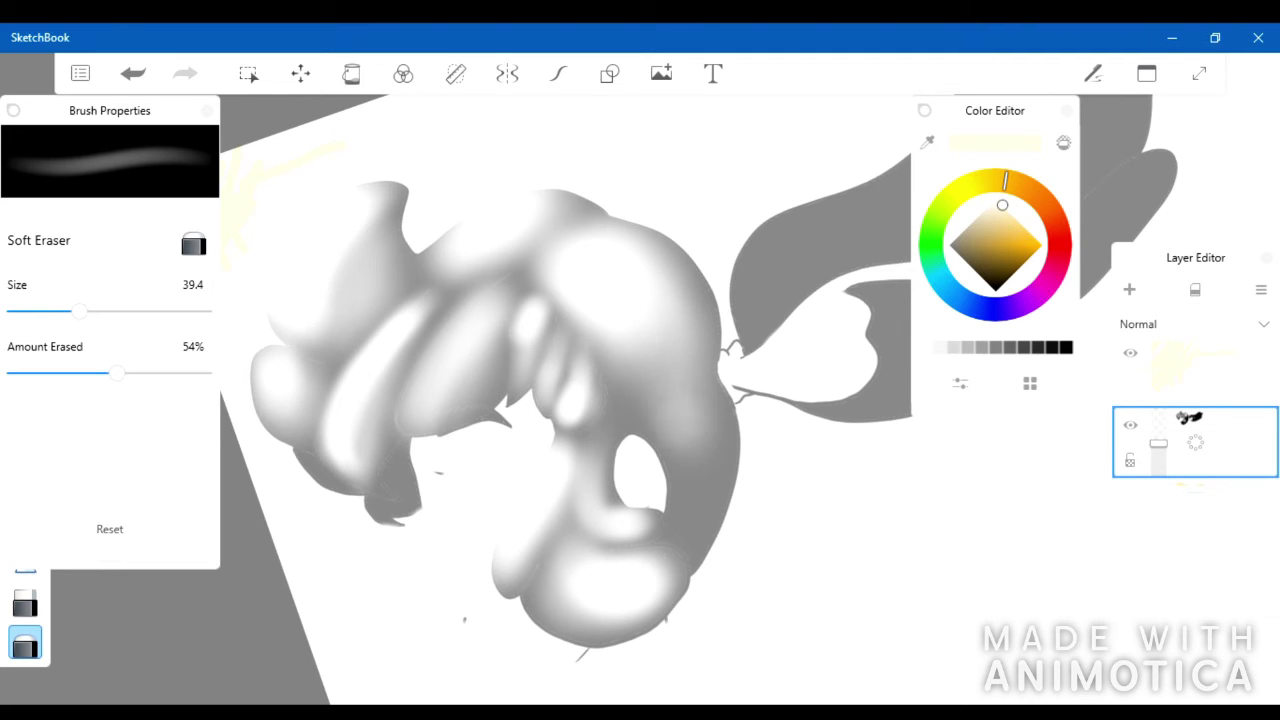
{"action": "mouse_move", "coordinate": [700, 270]}
{"action": "left_mouse_down"}
{"action": "mouse_move", "coordinate": [620, 410]}
{"action": "mouse_move", "coordinate": [715, 455]}
{"action": "left_mouse_up"}
{"action": "left_click_drag", "start_coordinate": [650, 365], "coordinate": [715, 480]}
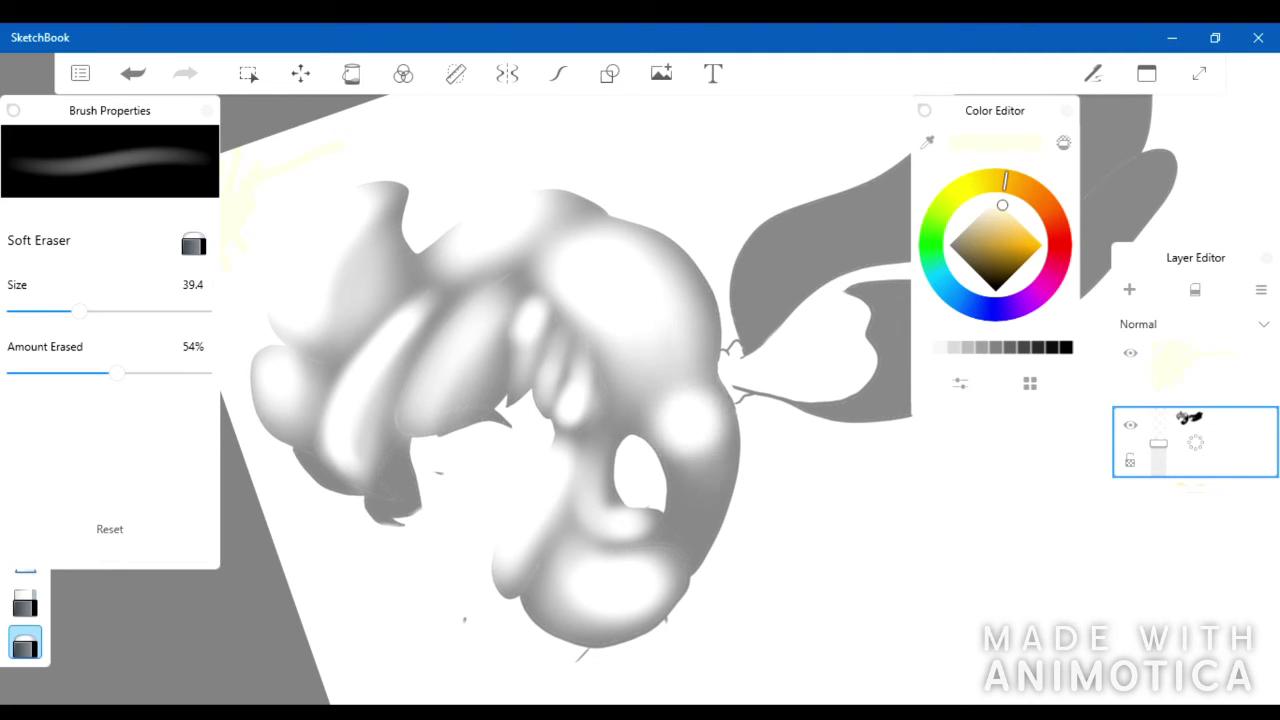
{"action": "left_click_drag", "start_coordinate": [700, 435], "coordinate": [700, 515]}
Try erasing a soft highlight at the base of the ponytail without a selection
{"action": "mouse_move", "coordinate": [600, 300]}
{"action": "left_mouse_down"}
{"action": "mouse_move", "coordinate": [428, 400]}
{"action": "mouse_move", "coordinate": [545, 420]}
{"action": "left_mouse_up"}
{"action": "key", "text": "ctrl+z"}
{"action": "left_click_drag", "start_coordinate": [615, 305], "coordinate": [540, 415]}
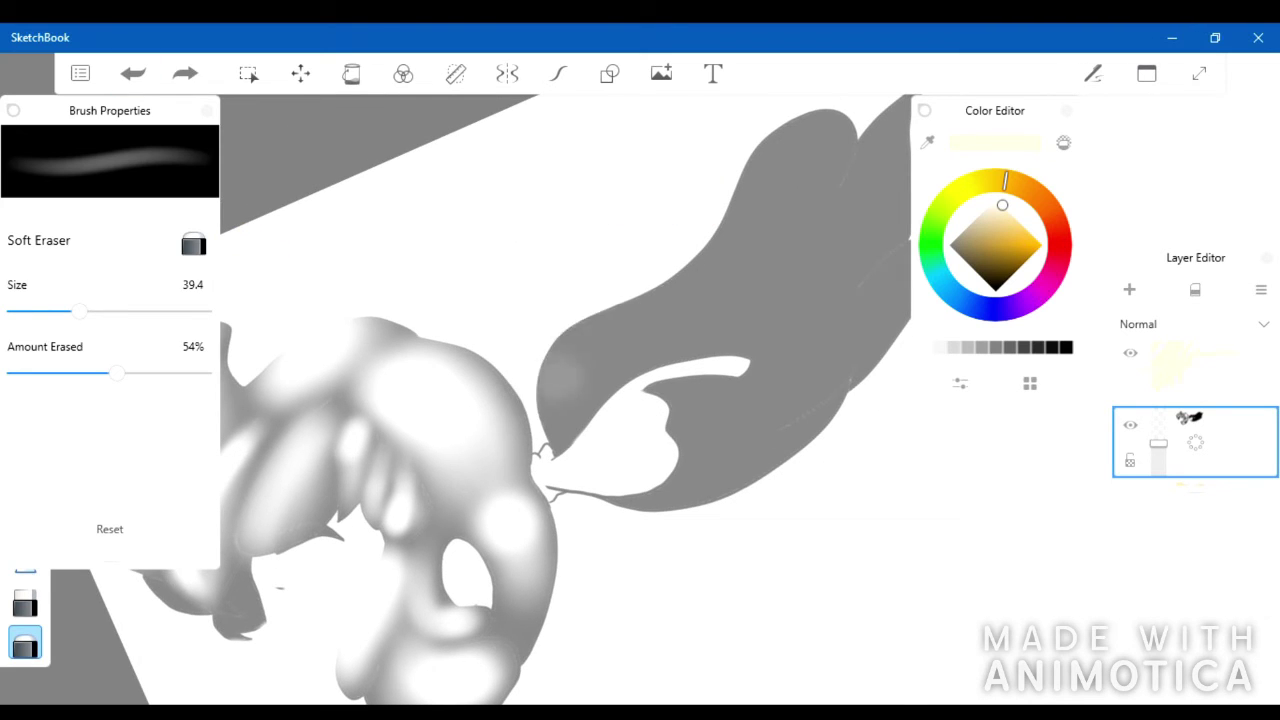
Select the ponytail with the magic wand and erase soft highlights along its upper strands at size about 37
{"action": "left_click", "coordinate": [248, 73]}
{"action": "left_click", "coordinate": [760, 250]}
{"action": "key", "text": "e"}
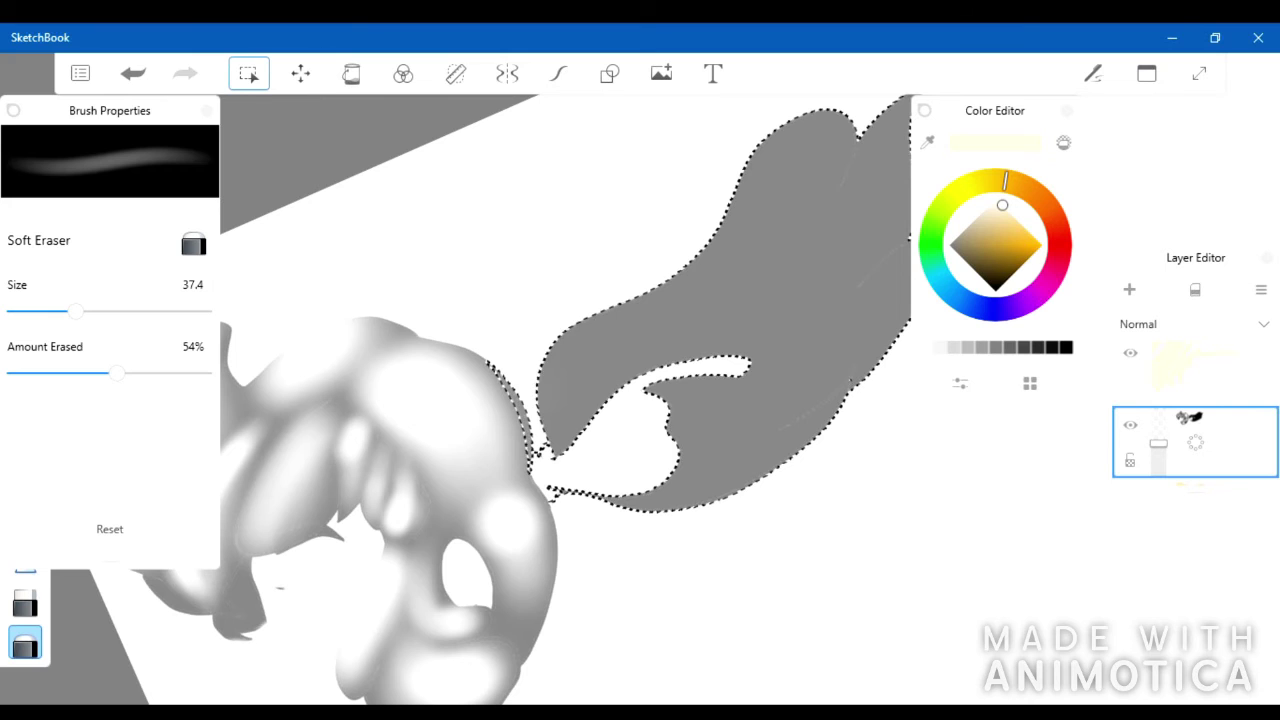
{"action": "left_click_drag", "start_coordinate": [615, 305], "coordinate": [545, 410]}
{"action": "left_click_drag", "start_coordinate": [660, 285], "coordinate": [545, 430]}
{"action": "left_click_drag", "start_coordinate": [830, 120], "coordinate": [700, 270]}
{"action": "left_click_drag", "start_coordinate": [600, 400], "coordinate": [545, 450]}
Erase long highlight streaks through the ponytail's middle and lower strands with the Soft Eraser at size about 32
{"action": "mouse_move", "coordinate": [765, 195]}
{"action": "left_mouse_down"}
{"action": "mouse_move", "coordinate": [725, 285]}
{"action": "mouse_move", "coordinate": [650, 370]}
{"action": "left_mouse_up"}
{"action": "mouse_move", "coordinate": [520, 490]}
{"action": "left_mouse_down"}
{"action": "mouse_move", "coordinate": [705, 318]}
{"action": "mouse_move", "coordinate": [805, 375]}
{"action": "left_mouse_up"}
{"action": "left_click_drag", "start_coordinate": [805, 305], "coordinate": [670, 455]}
{"action": "mouse_move", "coordinate": [760, 235]}
{"action": "left_mouse_down"}
{"action": "mouse_move", "coordinate": [600, 420]}
{"action": "mouse_move", "coordinate": [600, 520]}
{"action": "left_mouse_up"}
{"action": "left_click_drag", "start_coordinate": [660, 465], "coordinate": [560, 550]}
{"action": "mouse_move", "coordinate": [600, 490]}
{"action": "left_mouse_down"}
{"action": "mouse_move", "coordinate": [760, 325]}
{"action": "mouse_move", "coordinate": [670, 450]}
{"action": "left_mouse_up"}
{"action": "scroll", "coordinate": [620, 400], "scroll_direction": "down", "scroll_amount": 3}
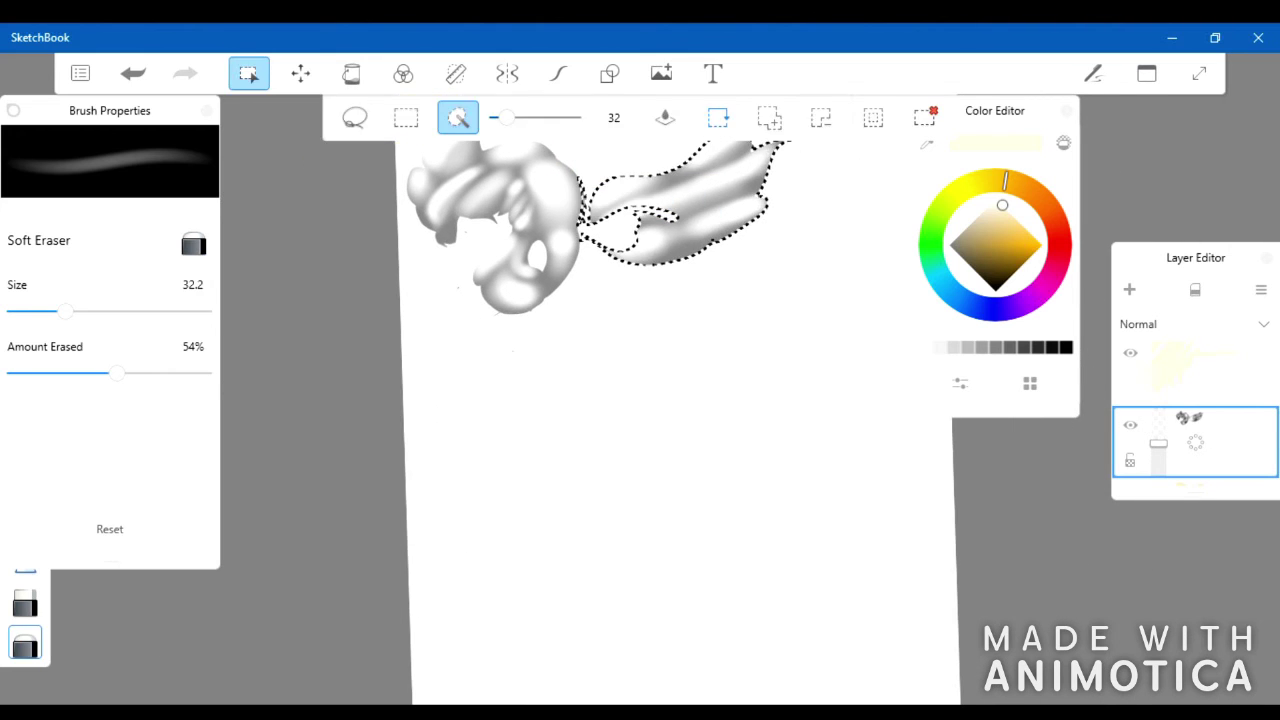
{"action": "scroll", "coordinate": [620, 400], "scroll_direction": "down", "scroll_amount": 2}
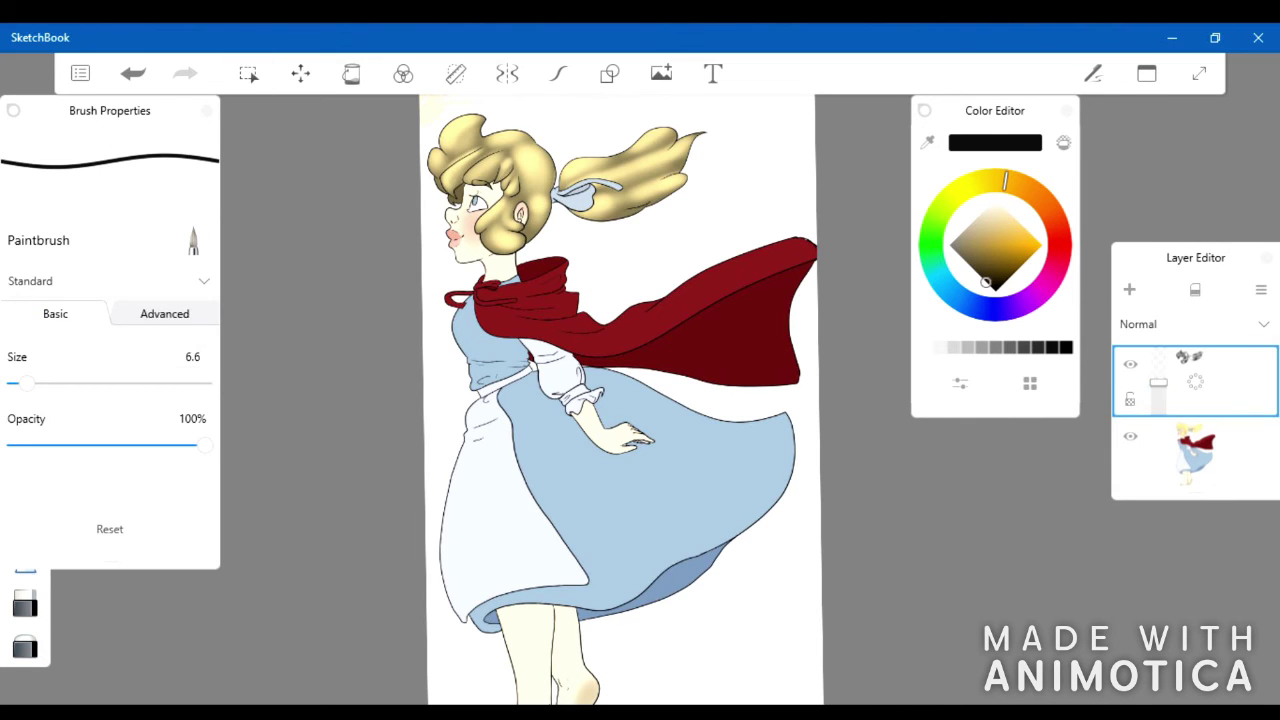
Airbrush darker shading between the front hair strands at size 21.2 and 66% flow
{"action": "scroll", "coordinate": [640, 400], "scroll_direction": "up", "scroll_amount": 5}
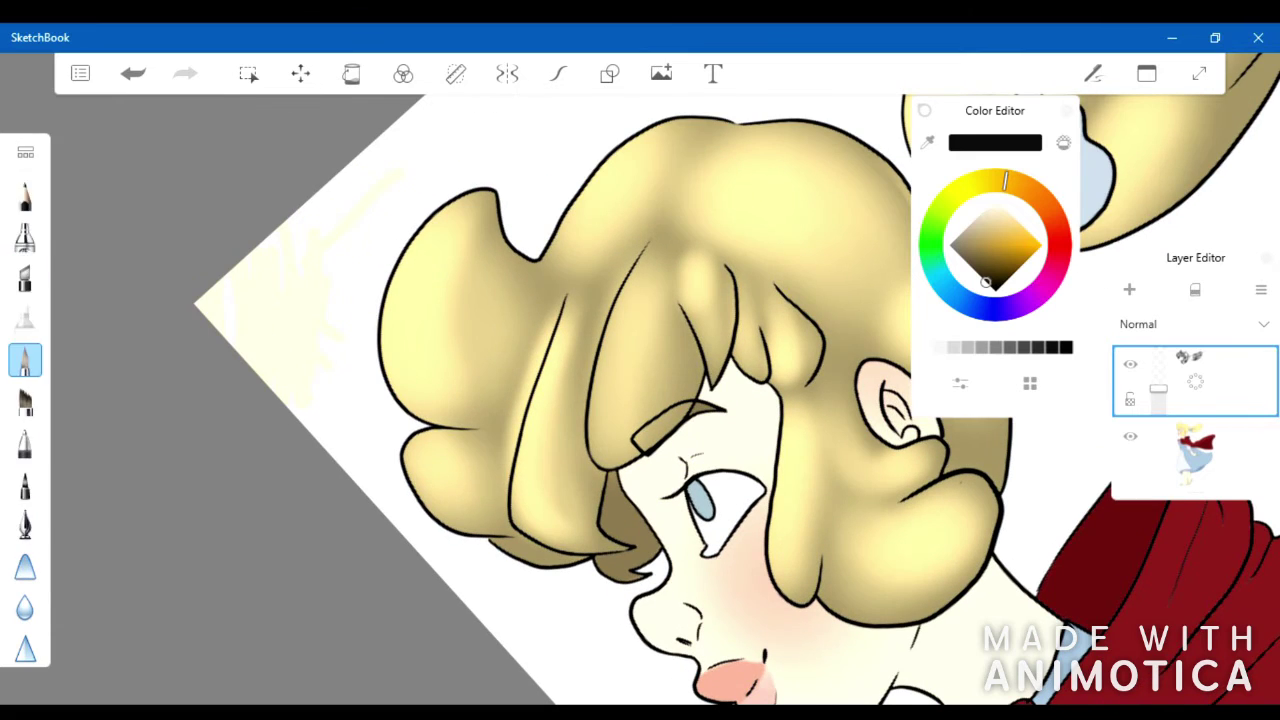
{"action": "left_click", "coordinate": [25, 237]}
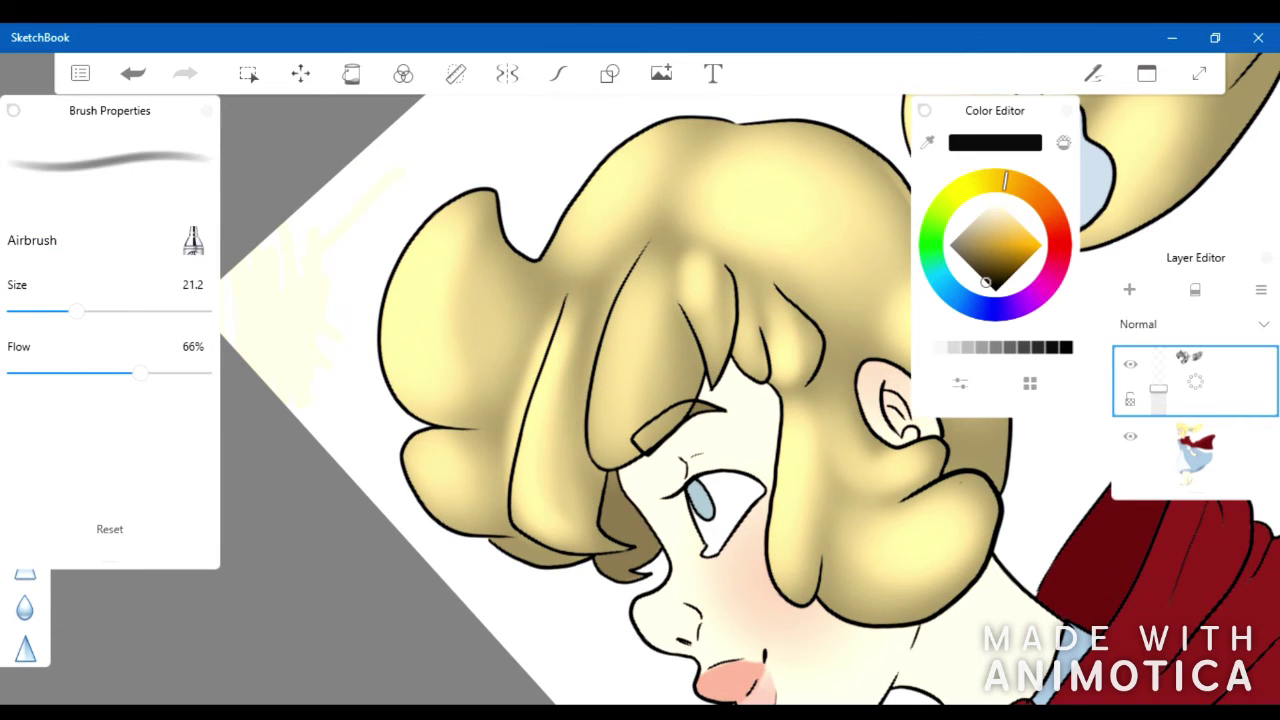
{"action": "left_click_drag", "start_coordinate": [550, 315], "coordinate": [490, 495]}
{"action": "scroll", "coordinate": [640, 400], "scroll_direction": "down", "scroll_amount": 6}
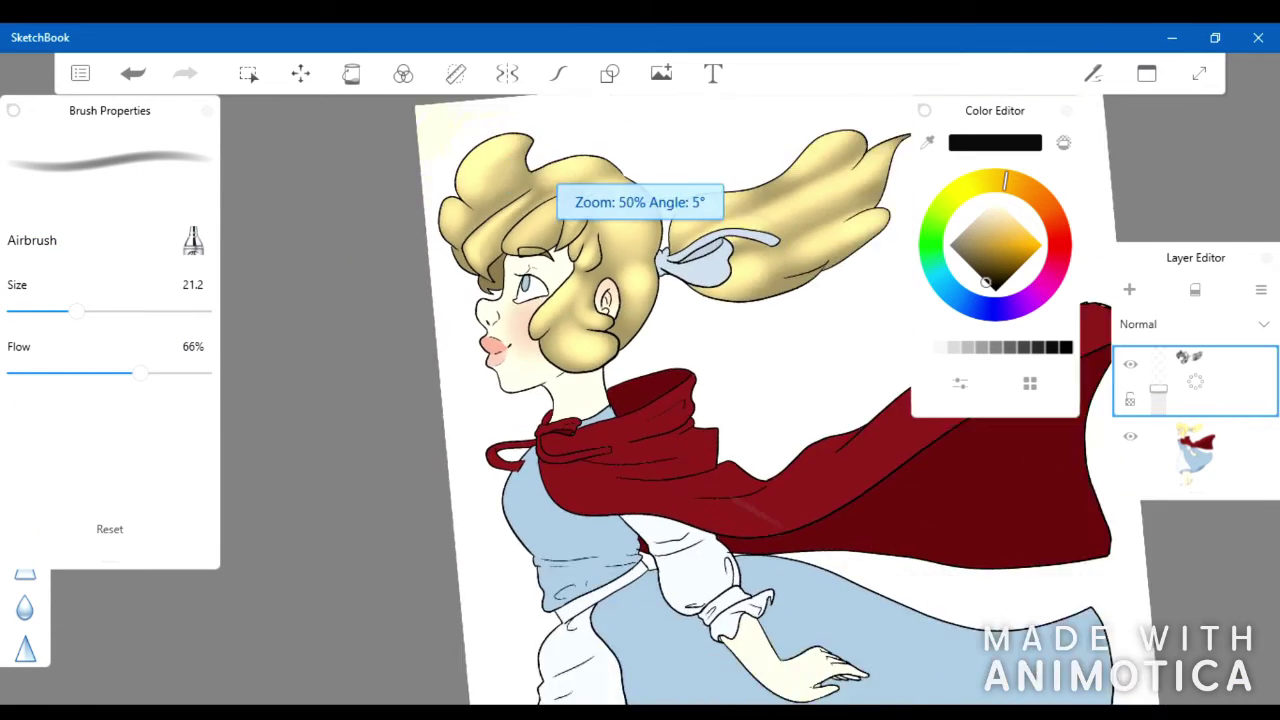
Merge the hair shading into the coloured drawing, duplicate the resulting layer and hide the original
{"action": "left_click", "coordinate": [1261, 289]}
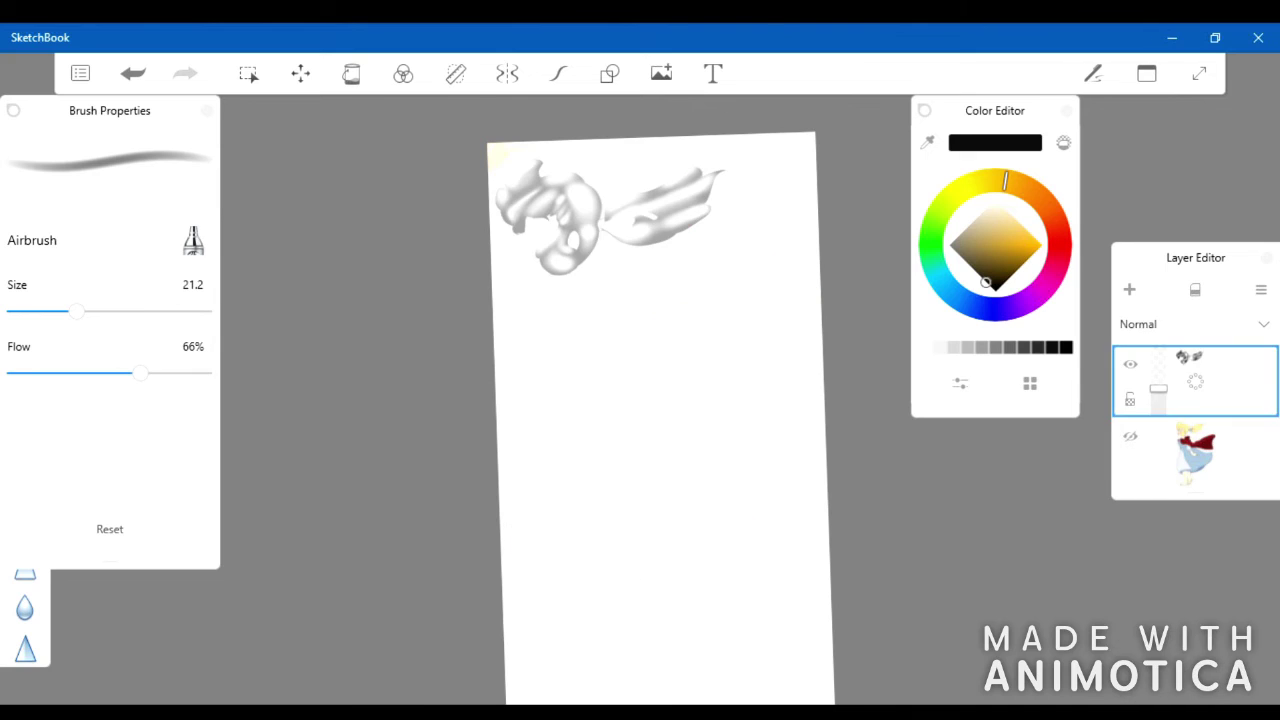
{"action": "left_click", "coordinate": [1261, 289]}
{"action": "left_click", "coordinate": [1261, 289]}
{"action": "left_click", "coordinate": [1261, 289]}
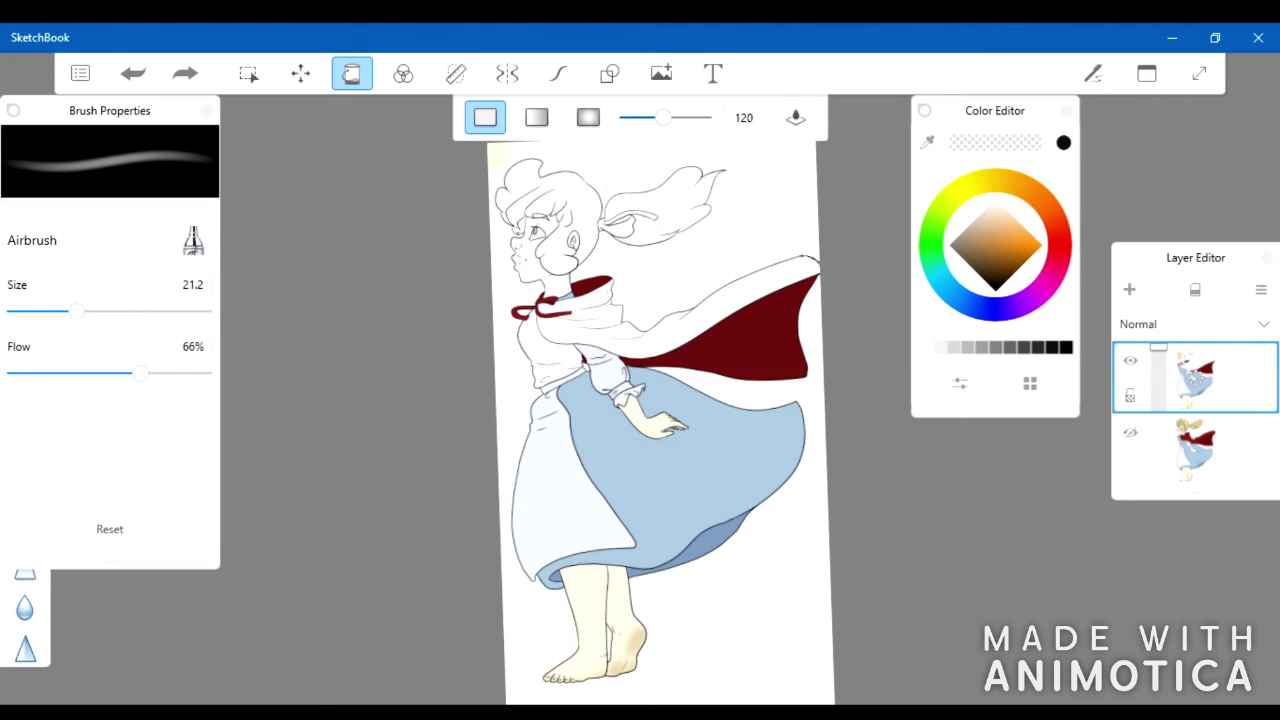
Clear the flat colours from the visible layer copy with transparent flood fills, undoing any stray fills, to leave only line art
{"action": "scroll", "coordinate": [660, 400], "scroll_direction": "up", "scroll_amount": 3}
{"action": "key", "text": "ctrl+z"}
{"action": "key", "text": "ctrl+z"}
{"action": "scroll", "coordinate": [660, 400], "scroll_direction": "down", "scroll_amount": 3}
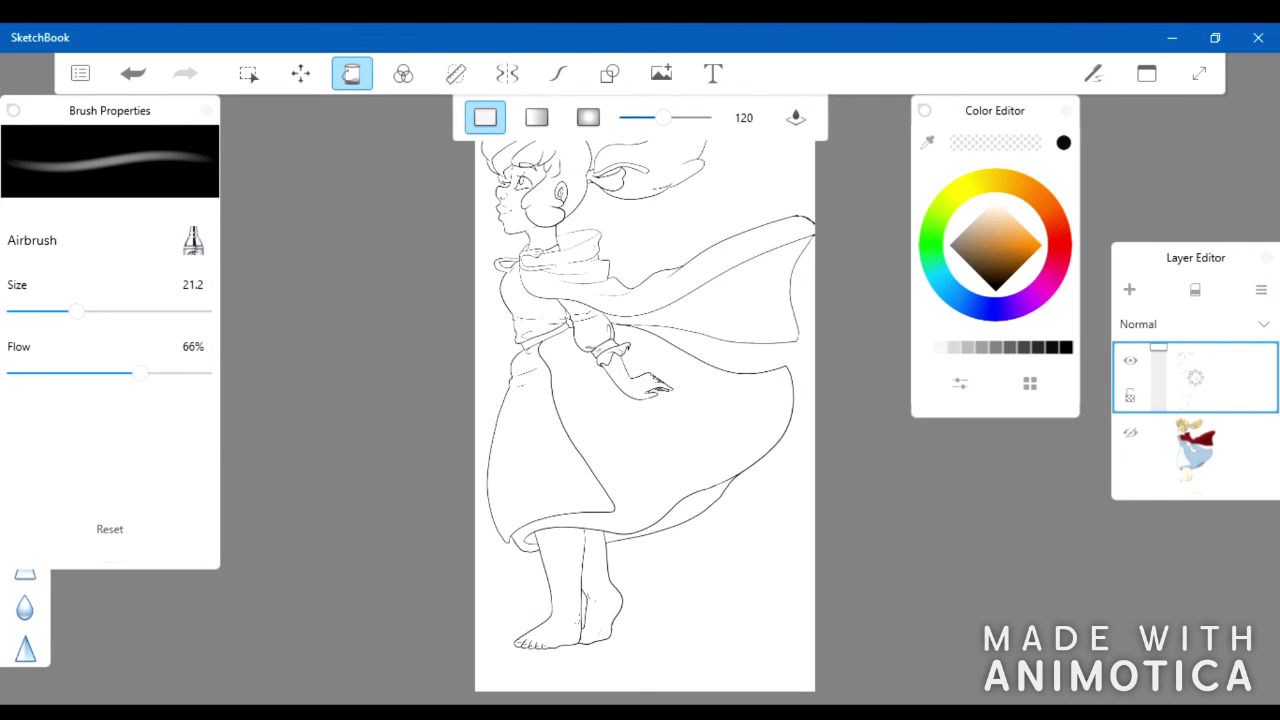
Flood-fill the face, neck, ear and hair ribbon with solid black at tolerance 120
{"action": "scroll", "coordinate": [645, 400], "scroll_direction": "up", "scroll_amount": 5}
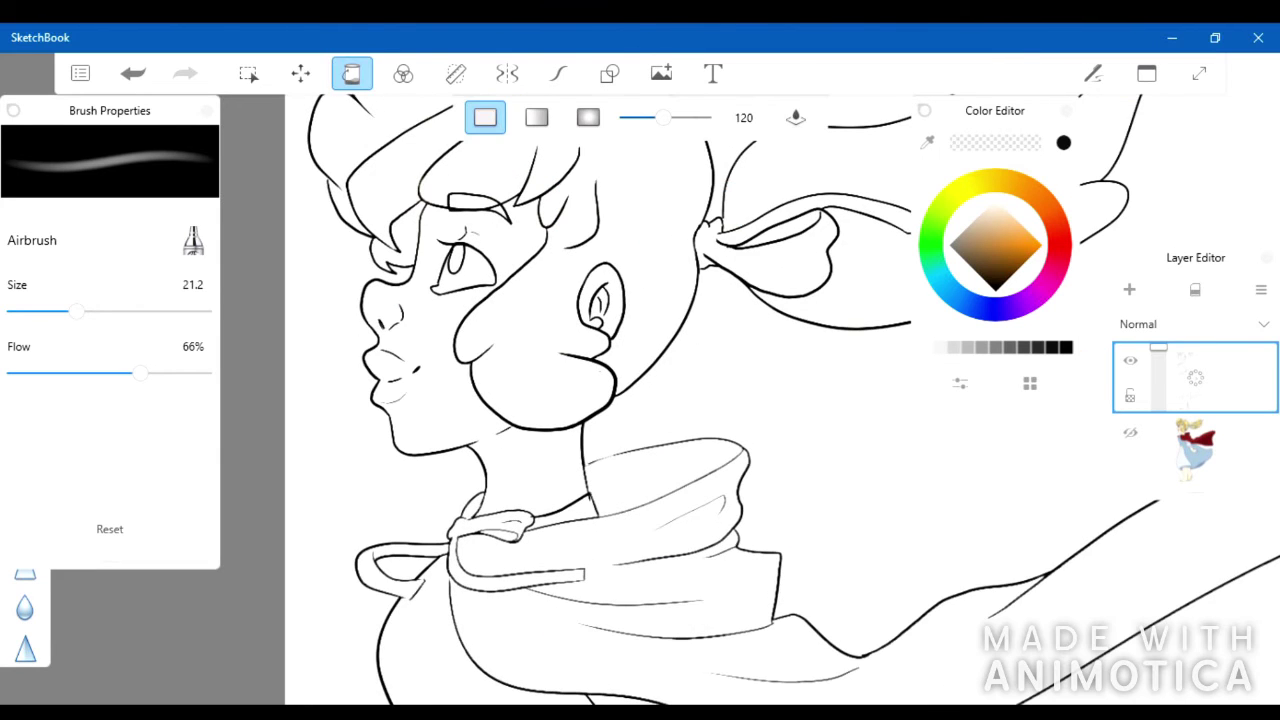
{"action": "left_click", "coordinate": [1066, 347]}
{"action": "left_click", "coordinate": [600, 300]}
{"action": "left_click", "coordinate": [450, 340]}
{"action": "left_click", "coordinate": [780, 245]}
{"action": "scroll", "coordinate": [645, 400], "scroll_direction": "down", "scroll_amount": 3}
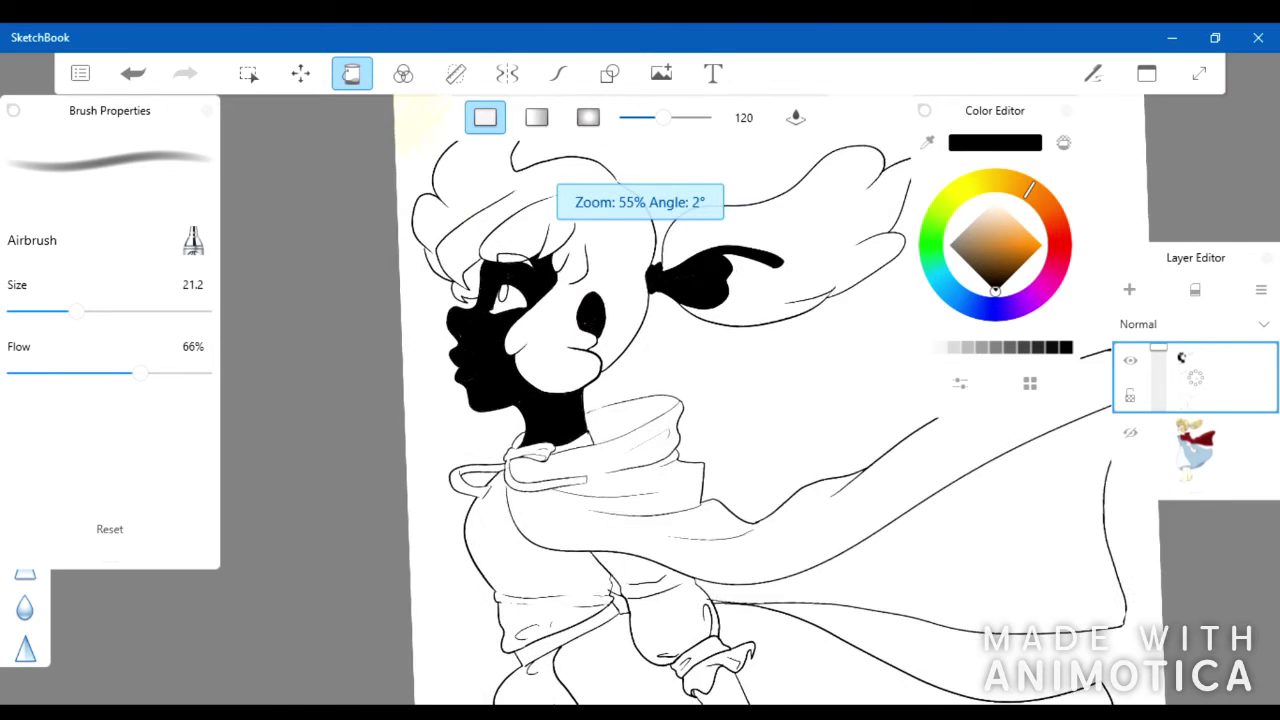
{"action": "scroll", "coordinate": [640, 400], "scroll_direction": "down", "scroll_amount": 2}
Lasso the cape, dress, arm and leg outlines below the neck and delete them from the shading layer
{"action": "left_click", "coordinate": [1261, 289]}
{"action": "key", "text": "Escape"}
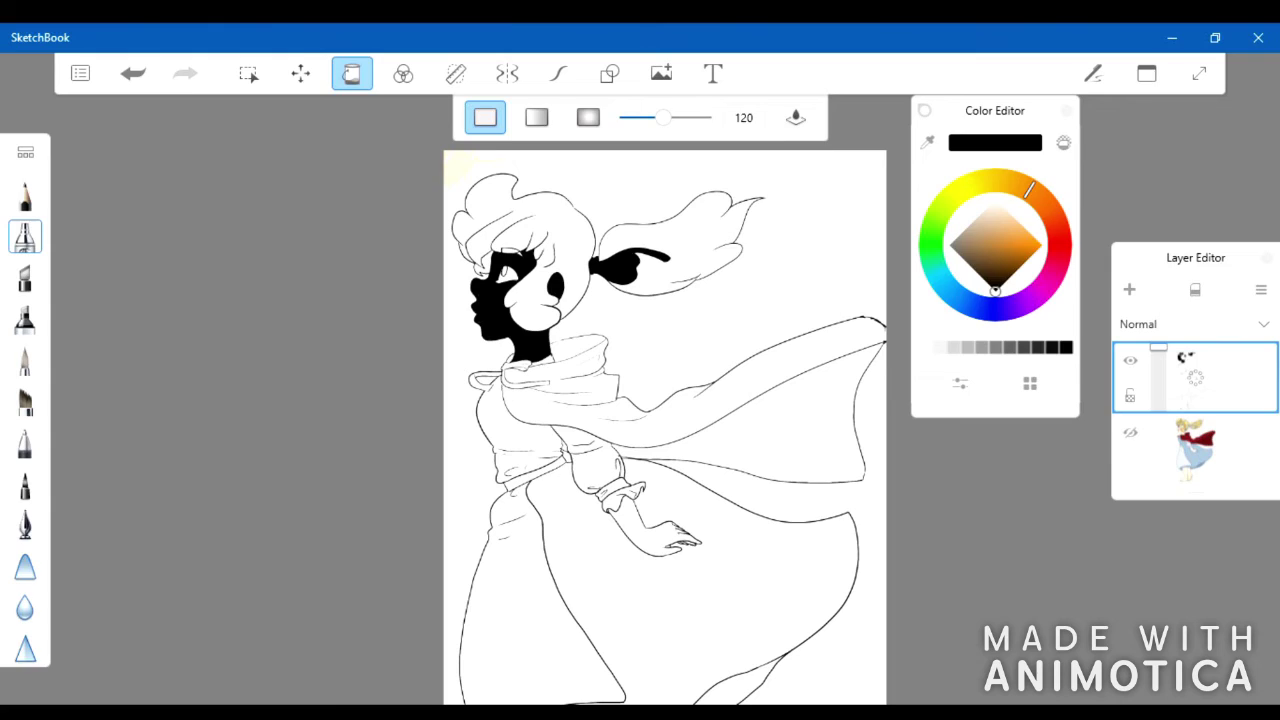
{"action": "key", "text": "ctrl+t"}
{"action": "key", "text": "ctrl+z"}
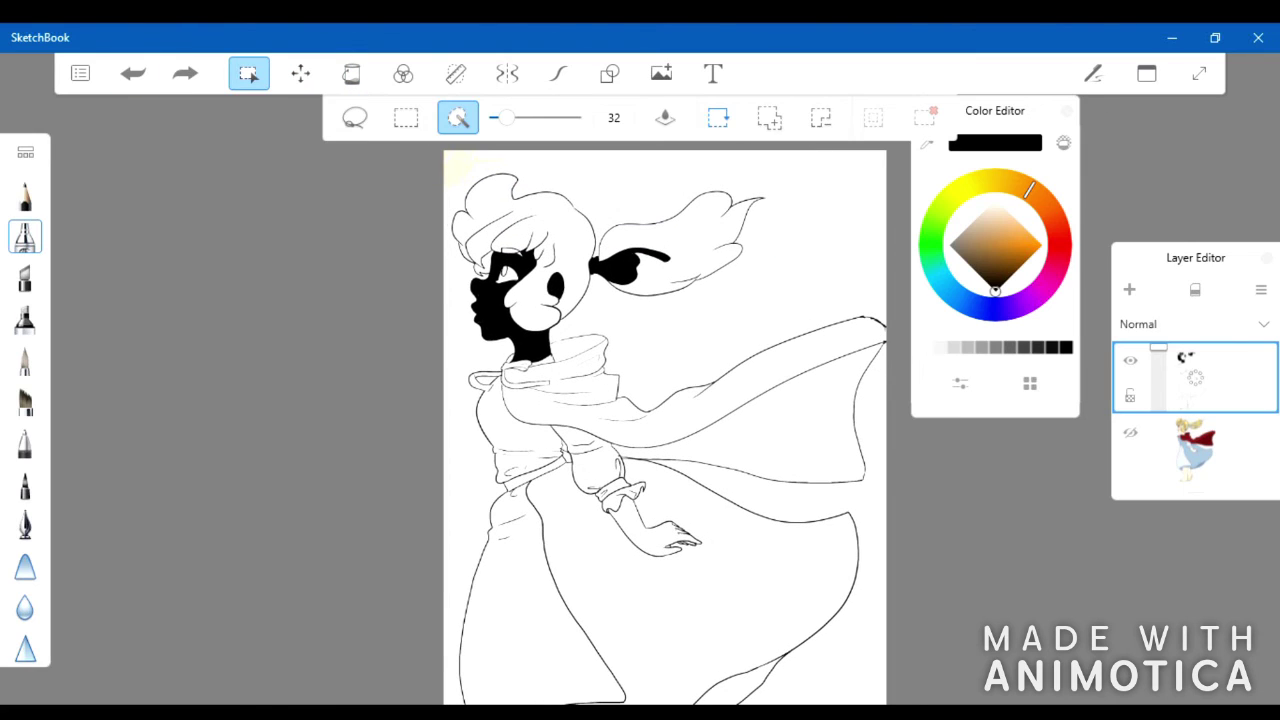
{"action": "left_click", "coordinate": [355, 117]}
{"action": "left_click_drag", "start_coordinate": [836, 258], "coordinate": [520, 700]}
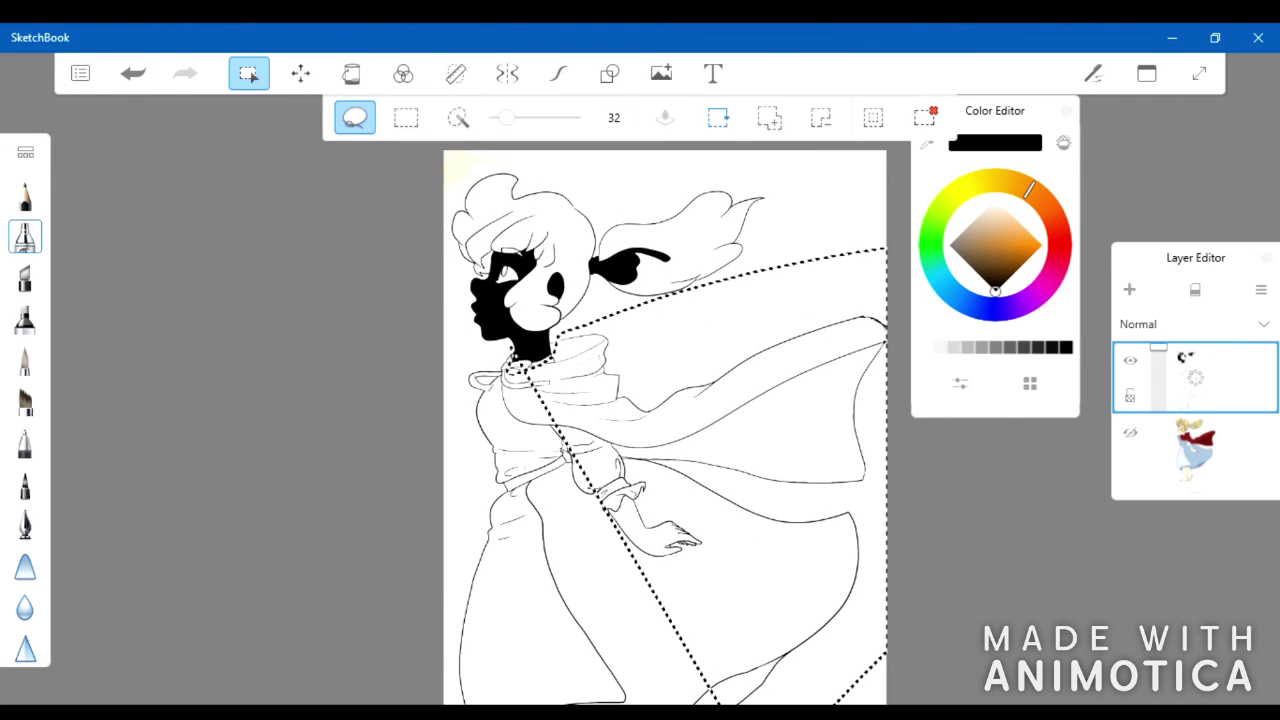
{"action": "scroll", "coordinate": [665, 420], "scroll_direction": "down", "scroll_amount": 3}
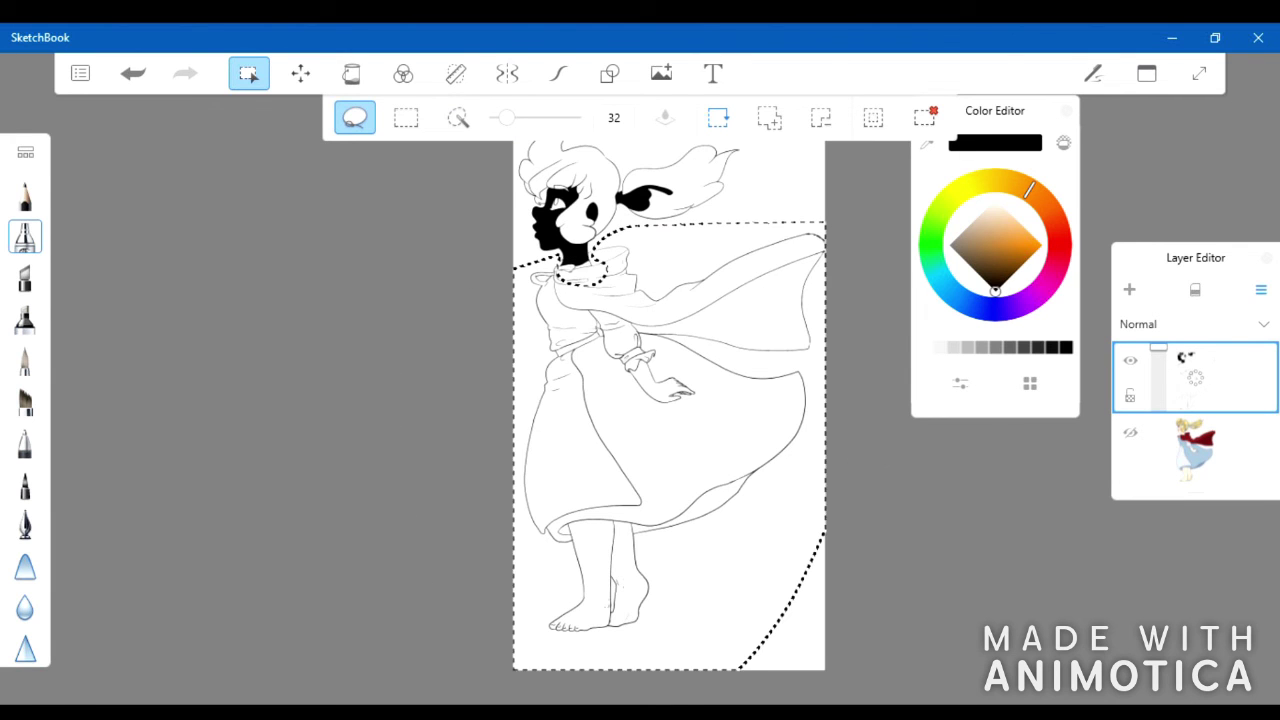
{"action": "key", "text": "Delete"}
{"action": "key", "text": "Escape"}
Lasso and clear the remaining hair and ponytail outlines, keeping only the black face, neck, ear and ribbon shapes
{"action": "scroll", "coordinate": [590, 200], "scroll_direction": "up", "scroll_amount": 5}
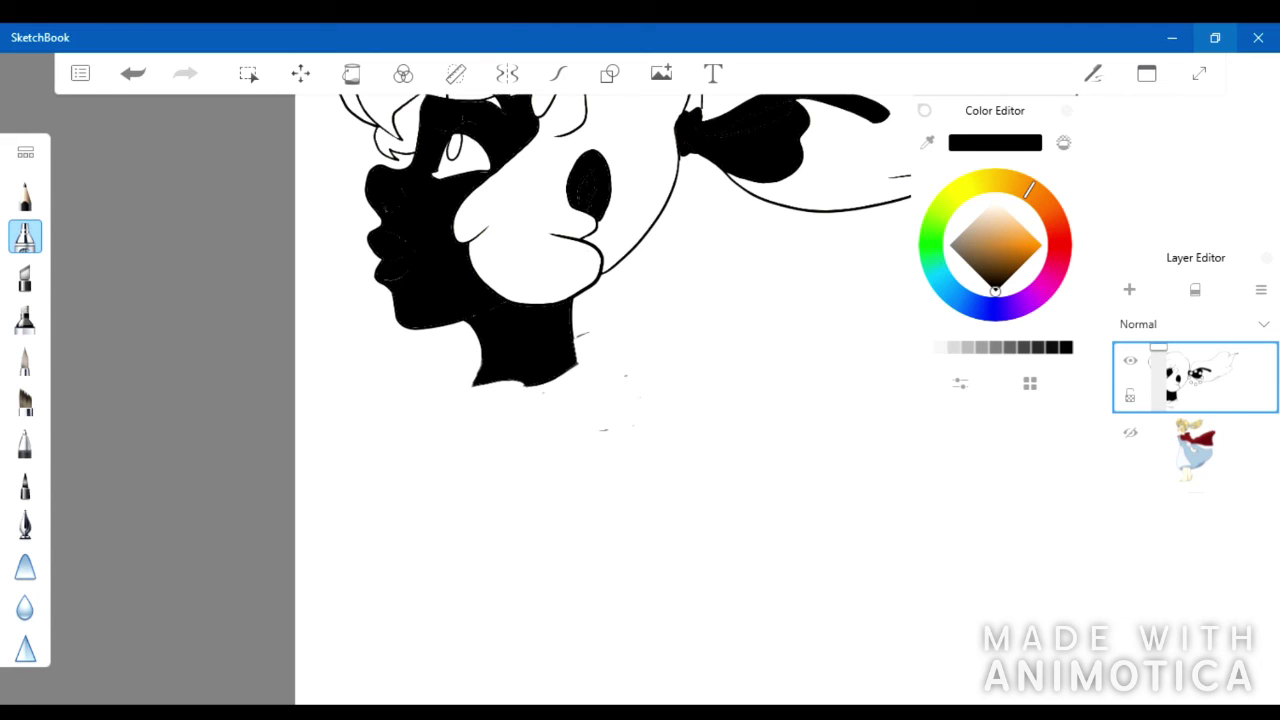
{"action": "scroll", "coordinate": [600, 400], "scroll_direction": "down", "scroll_amount": 4}
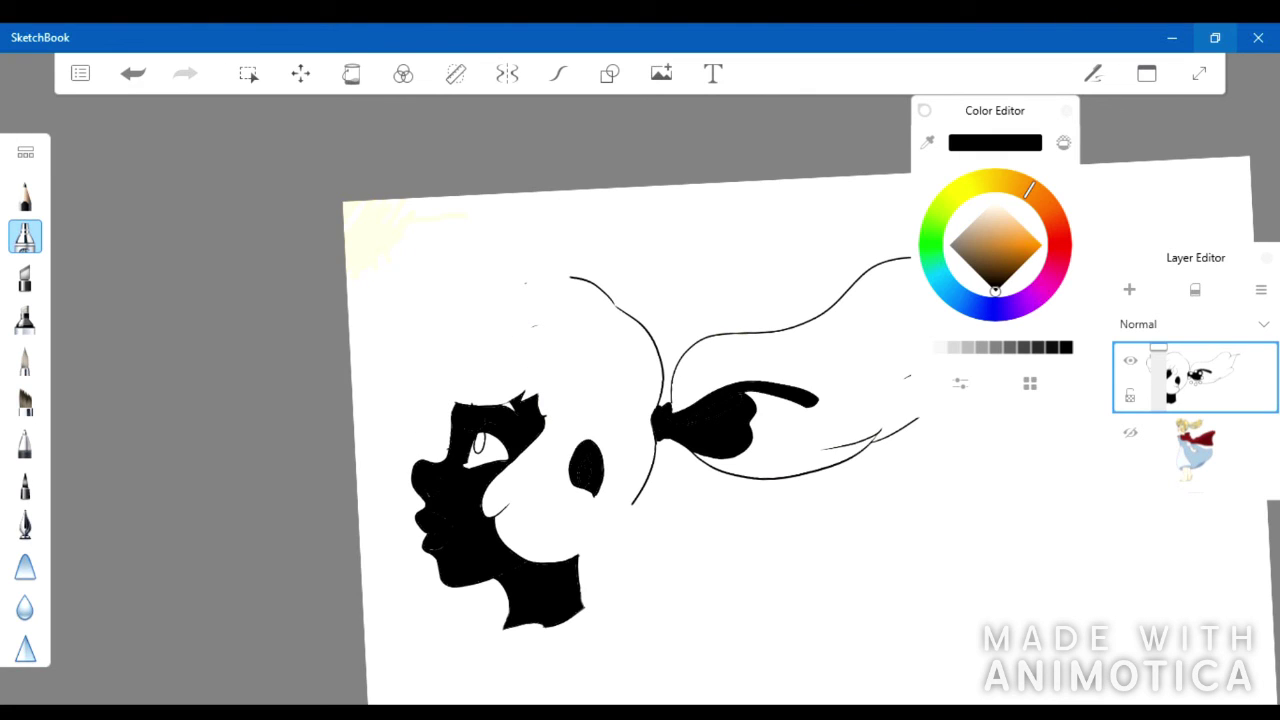
{"action": "left_click_drag", "start_coordinate": [600, 400], "coordinate": [520, 435]}
{"action": "key", "text": "ctrl+z"}
{"action": "left_click", "coordinate": [248, 73]}
{"action": "left_click_drag", "start_coordinate": [570, 390], "coordinate": [580, 385]}
{"action": "left_click", "coordinate": [1261, 289]}
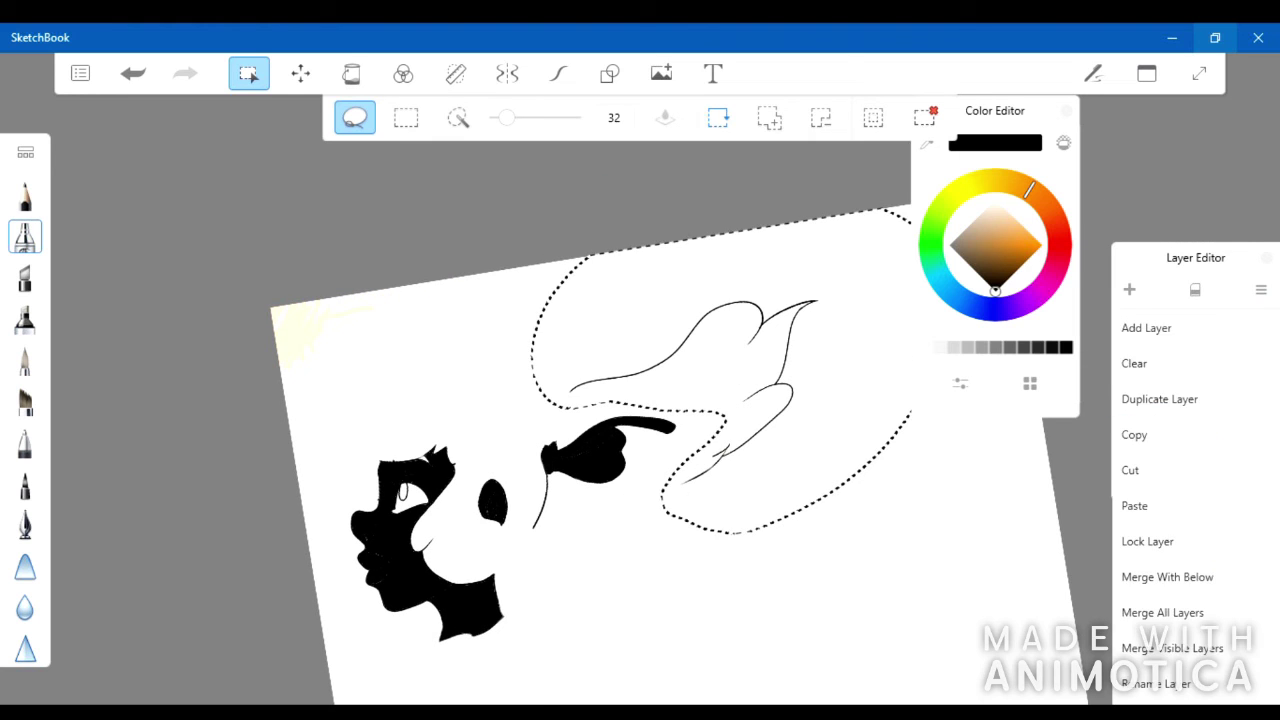
{"action": "left_click", "coordinate": [1140, 363]}
{"action": "left_click_drag", "start_coordinate": [600, 500], "coordinate": [615, 420]}
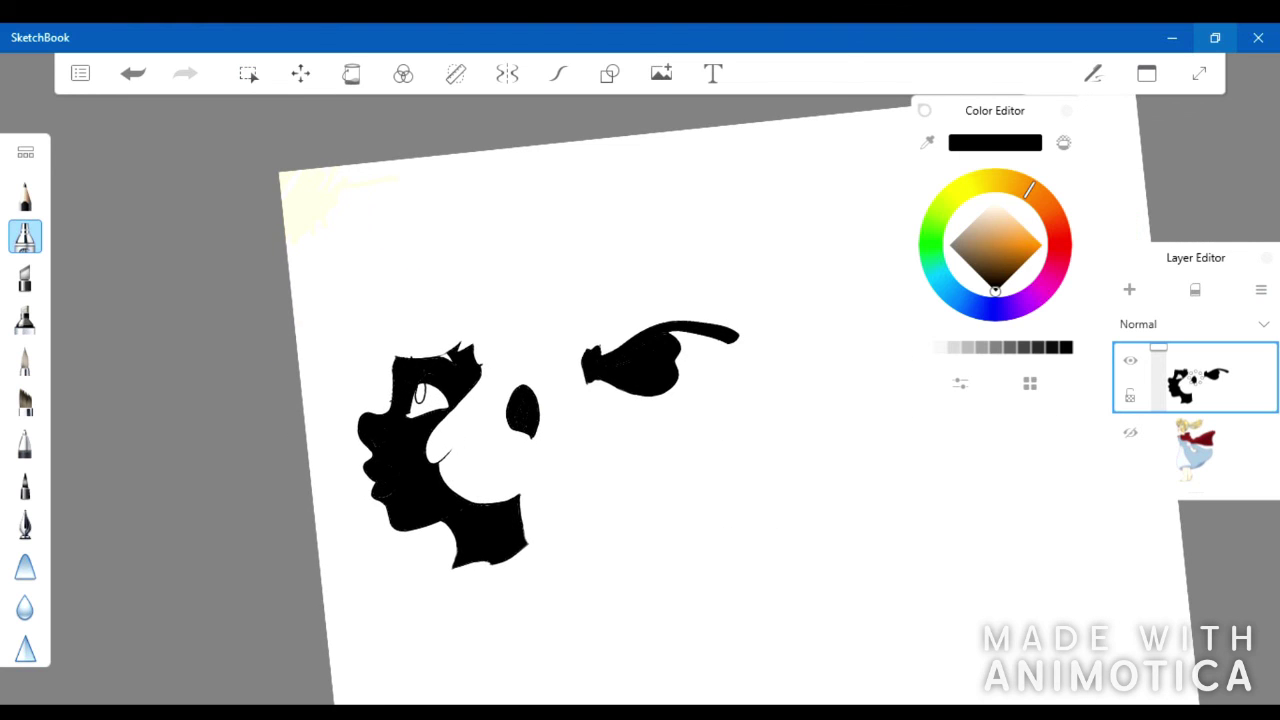
Lower the opacity of the black shading layer to a translucent mid grey
{"action": "scroll", "coordinate": [450, 450], "scroll_direction": "up", "scroll_amount": 5}
{"action": "left_click_drag", "start_coordinate": [1158, 346], "coordinate": [1158, 382]}
{"action": "scroll", "coordinate": [25, 400], "scroll_direction": "down", "scroll_amount": 2}
Erase soft highlights on the nose's tip and nostril with the Soft Eraser at size 9.0
{"action": "left_click_drag", "start_coordinate": [460, 290], "coordinate": [577, 424]}
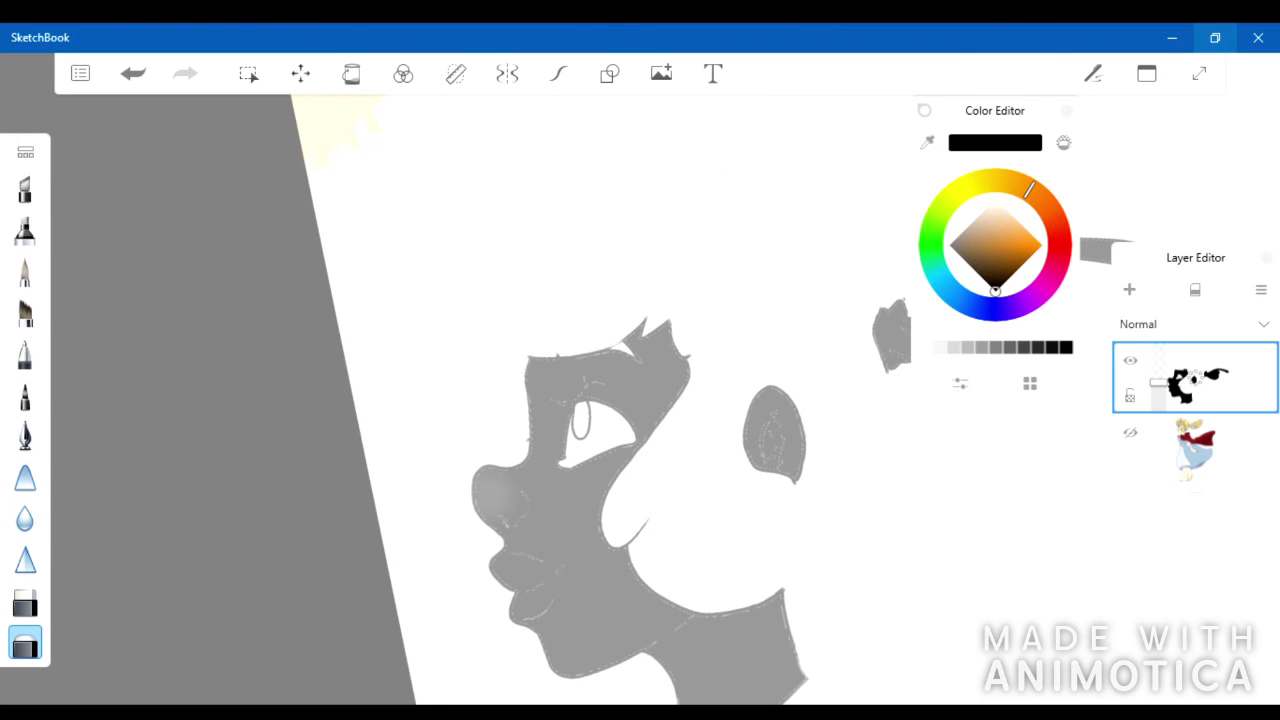
{"action": "scroll", "coordinate": [510, 535], "scroll_direction": "up", "scroll_amount": 5}
{"action": "left_click", "coordinate": [25, 642]}
{"action": "left_click_drag", "start_coordinate": [64, 311], "coordinate": [22, 311]}
{"action": "left_click_drag", "start_coordinate": [530, 450], "coordinate": [478, 505]}
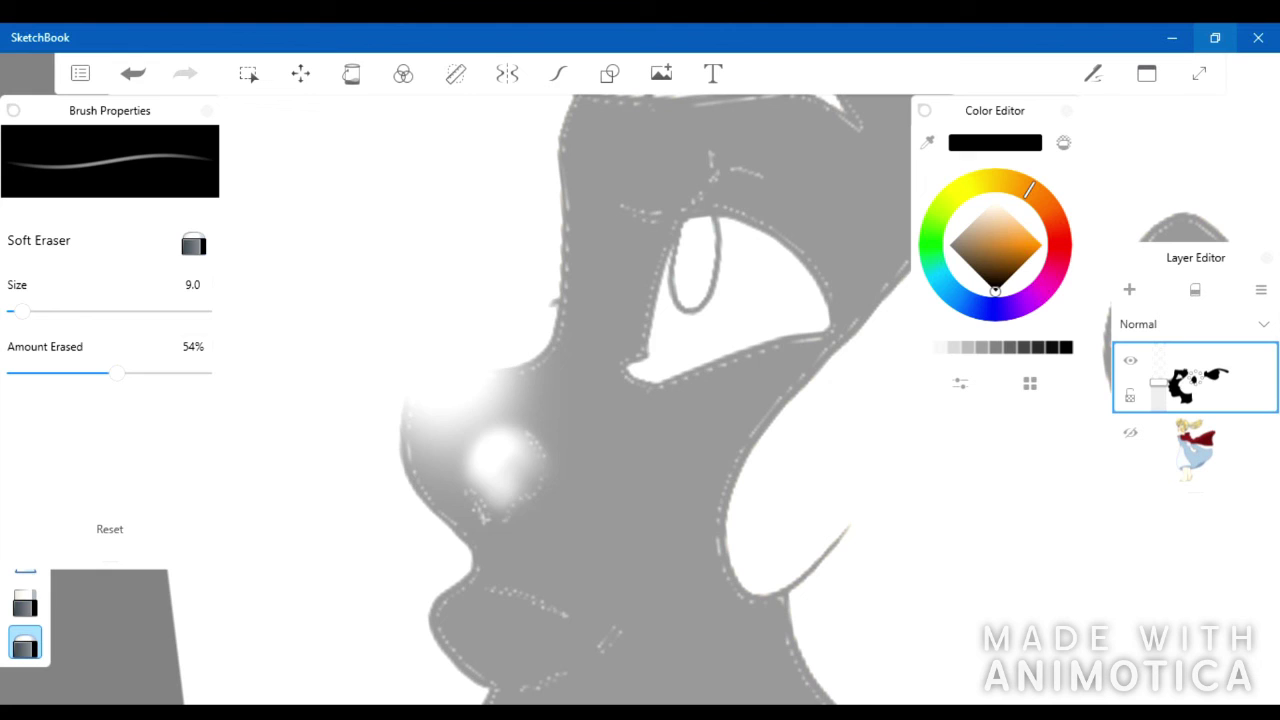
{"action": "left_click_drag", "start_coordinate": [465, 425], "coordinate": [430, 505]}
Erase highlights over the forehead and nose bridge at eraser size 17.8, and along the upper eyelid at size 12.1
{"action": "left_click_drag", "start_coordinate": [22, 311], "coordinate": [38, 311]}
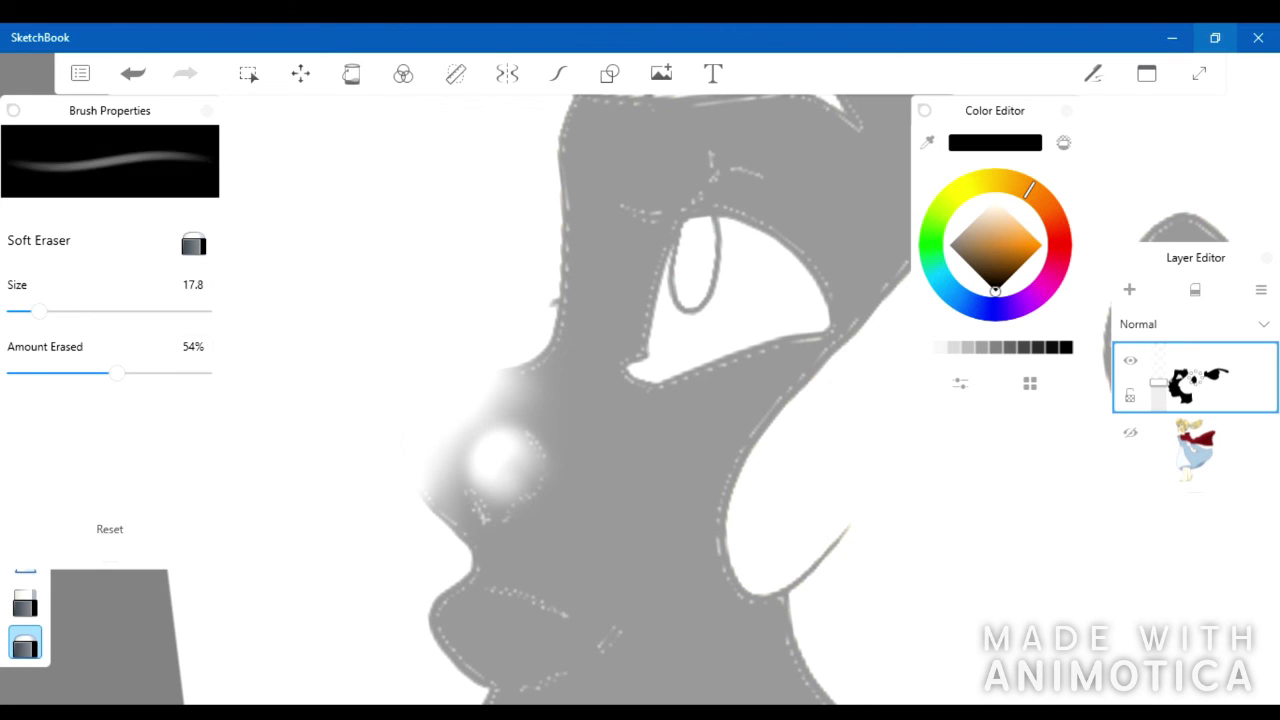
{"action": "left_click_drag", "start_coordinate": [600, 300], "coordinate": [590, 442]}
{"action": "mouse_move", "coordinate": [605, 330]}
{"action": "left_mouse_down"}
{"action": "mouse_move", "coordinate": [575, 270]}
{"action": "mouse_move", "coordinate": [760, 240]}
{"action": "mouse_move", "coordinate": [585, 460]}
{"action": "mouse_move", "coordinate": [630, 320]}
{"action": "left_mouse_up"}
{"action": "left_click_drag", "start_coordinate": [575, 490], "coordinate": [515, 560]}
{"action": "left_click_drag", "start_coordinate": [38, 311], "coordinate": [28, 311]}
{"action": "left_click_drag", "start_coordinate": [675, 335], "coordinate": [795, 400]}
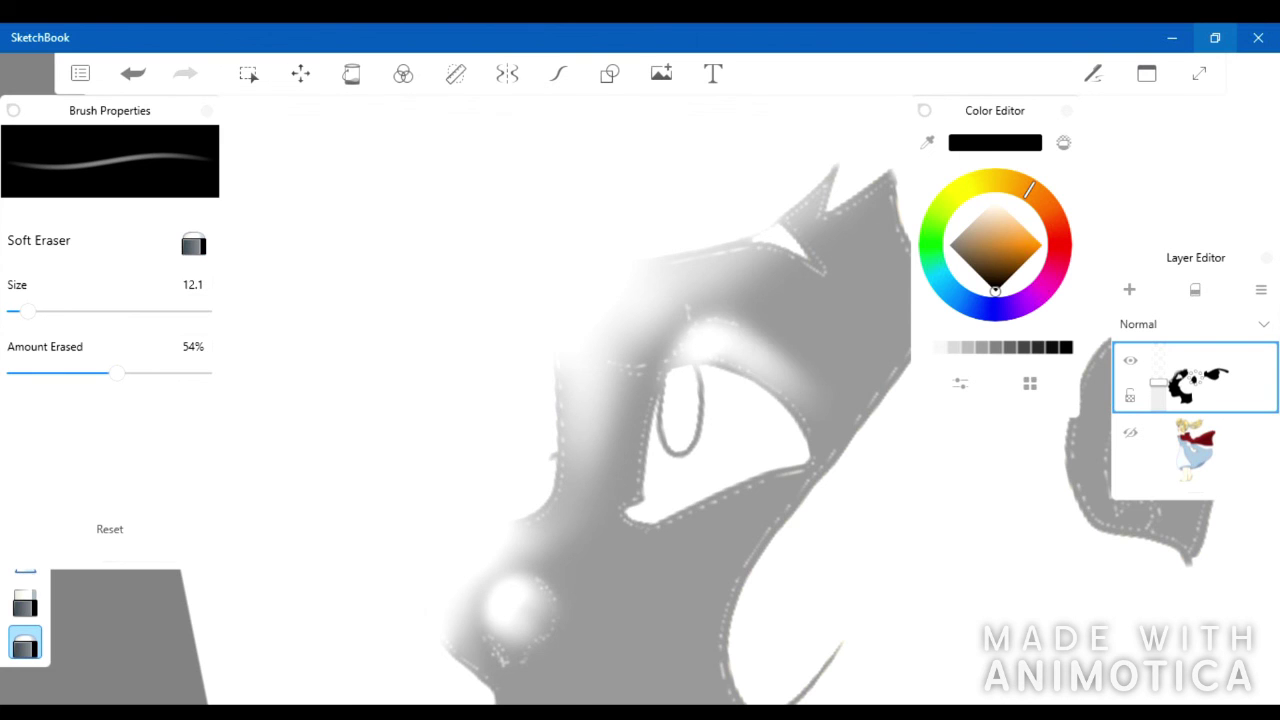
Erase soft highlights on the upper lip, lower lip and mouth corner at eraser size 12.1
{"action": "left_click_drag", "start_coordinate": [600, 520], "coordinate": [595, 265]}
{"action": "left_click_drag", "start_coordinate": [450, 452], "coordinate": [548, 492]}
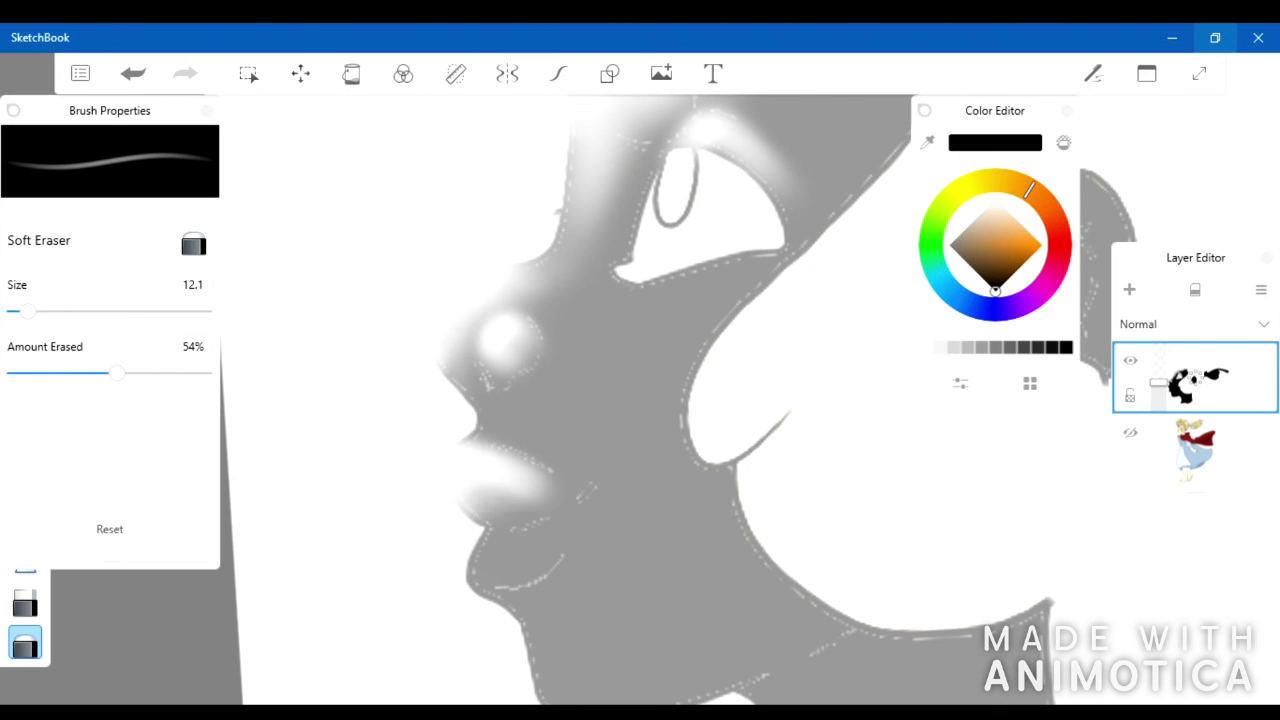
{"action": "mouse_move", "coordinate": [472, 530]}
{"action": "left_mouse_down"}
{"action": "mouse_move", "coordinate": [558, 545]}
{"action": "mouse_move", "coordinate": [595, 490]}
{"action": "left_mouse_up"}
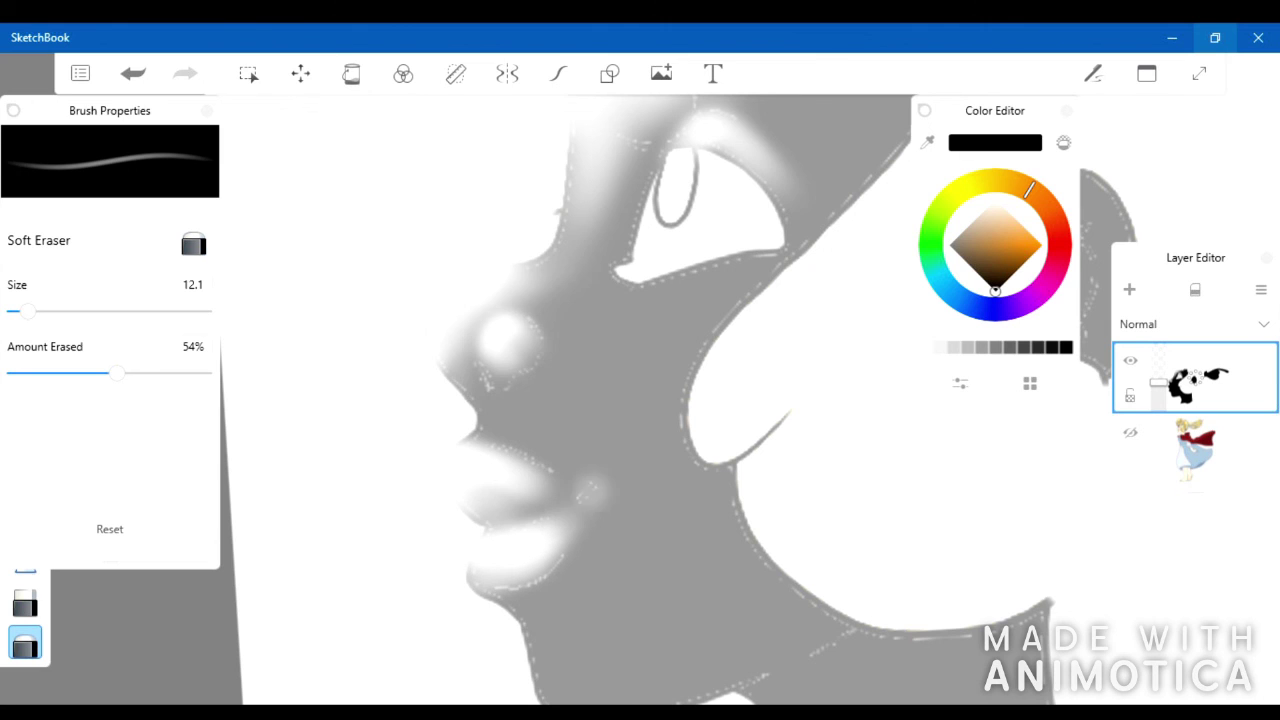
Erase broad highlights across the cheek, chin and jaw with a larger Soft Eraser, finishing at size 49.0
{"action": "left_click_drag", "start_coordinate": [27, 311], "coordinate": [110, 311]}
{"action": "mouse_move", "coordinate": [580, 300]}
{"action": "left_mouse_down"}
{"action": "mouse_move", "coordinate": [700, 430]}
{"action": "mouse_move", "coordinate": [640, 600]}
{"action": "left_mouse_up"}
{"action": "left_click_drag", "start_coordinate": [640, 400], "coordinate": [625, 290]}
{"action": "left_click_drag", "start_coordinate": [110, 311], "coordinate": [97, 311]}
{"action": "mouse_move", "coordinate": [500, 570]}
{"action": "left_mouse_down"}
{"action": "mouse_move", "coordinate": [660, 430]}
{"action": "mouse_move", "coordinate": [520, 560]}
{"action": "left_mouse_up"}
Erase highlights around the ear's rim and lobe, reducing the Soft Eraser from size 49.0 to 15.1 and 10.1
{"action": "left_click_drag", "start_coordinate": [640, 400], "coordinate": [570, 360]}
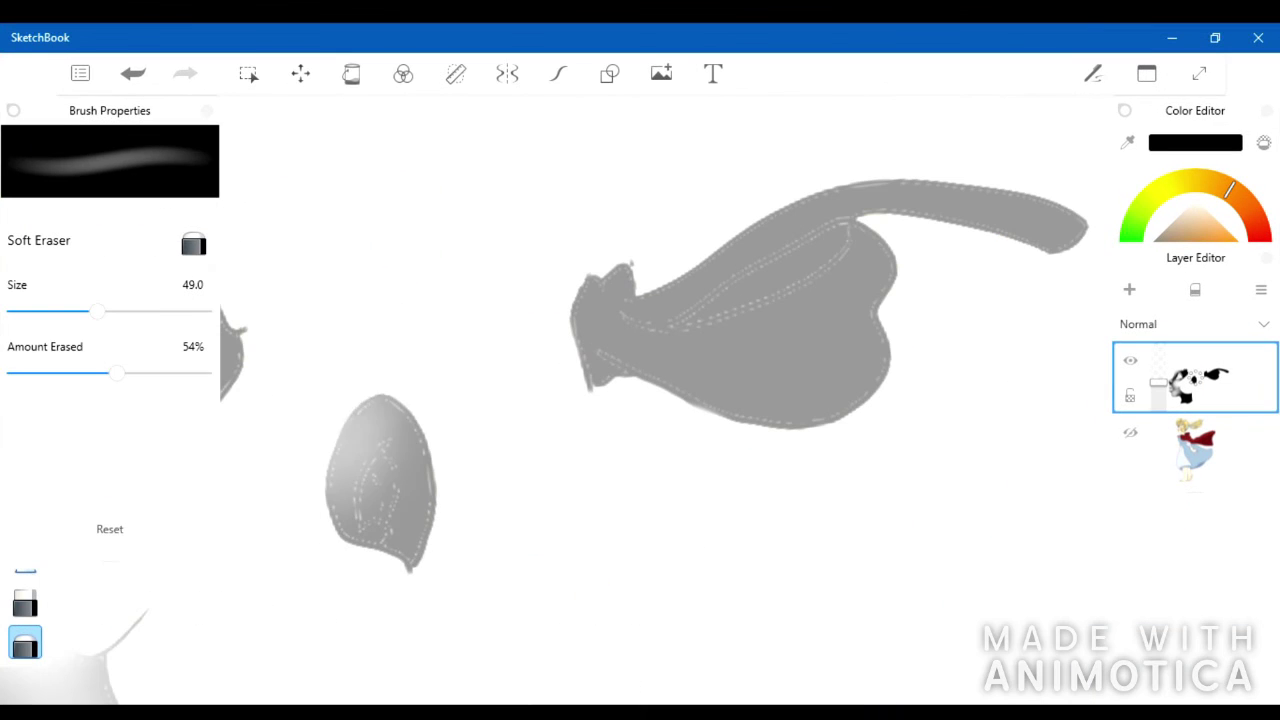
{"action": "left_click_drag", "start_coordinate": [350, 450], "coordinate": [405, 415]}
{"action": "left_click_drag", "start_coordinate": [97, 311], "coordinate": [34, 311]}
{"action": "left_click_drag", "start_coordinate": [340, 530], "coordinate": [345, 455]}
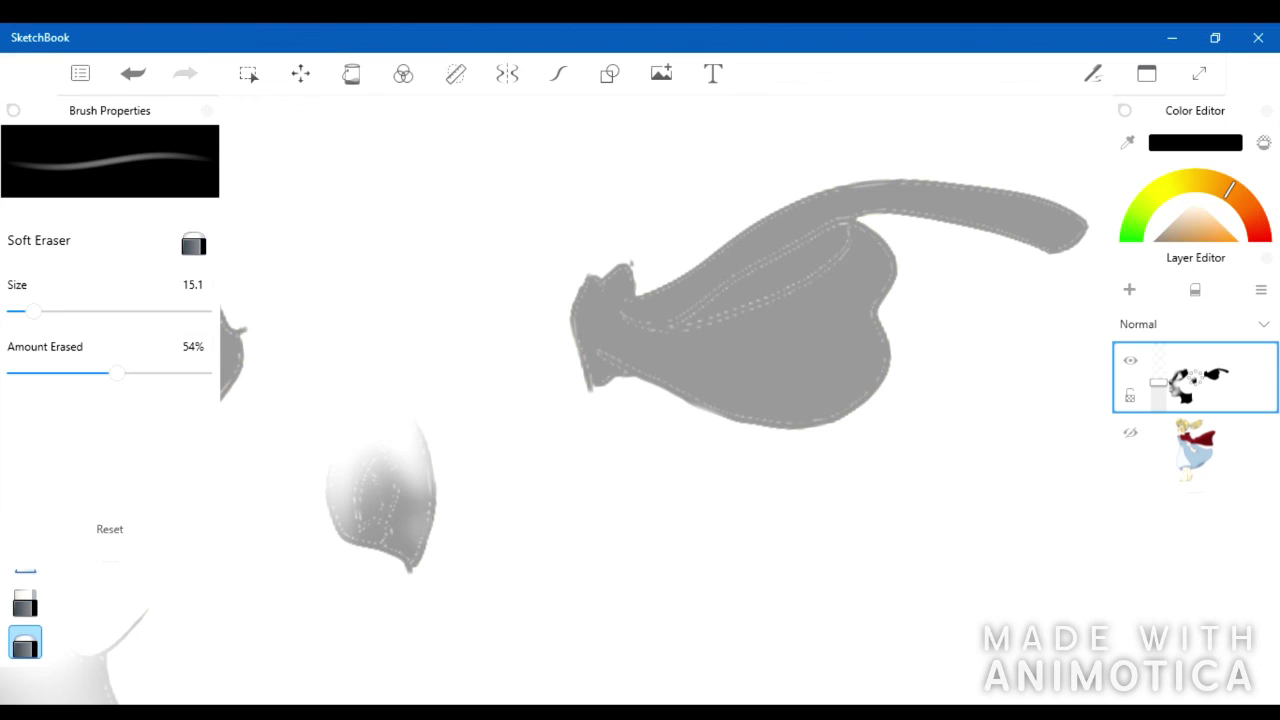
{"action": "left_click_drag", "start_coordinate": [34, 311], "coordinate": [24, 311]}
{"action": "left_click_drag", "start_coordinate": [355, 520], "coordinate": [385, 540]}
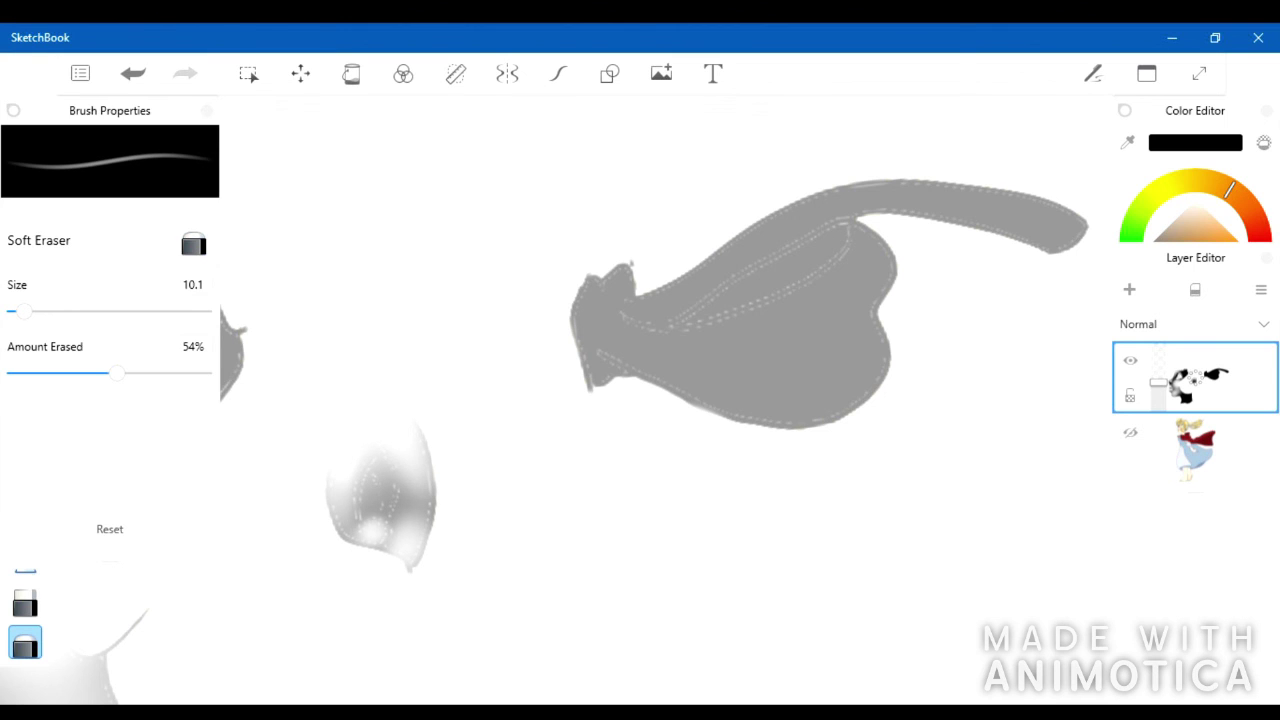
Erase small highlights along the ribbon's inner fold and knot, undoing the first stroke and using a slightly larger Soft Eraser
{"action": "left_click_drag", "start_coordinate": [870, 240], "coordinate": [650, 320]}
{"action": "key", "text": "ctrl+z"}
{"action": "left_click_drag", "start_coordinate": [22, 311], "coordinate": [31, 311]}
{"action": "mouse_move", "coordinate": [860, 232]}
{"action": "left_mouse_down"}
{"action": "mouse_move", "coordinate": [878, 275]}
{"action": "mouse_move", "coordinate": [740, 338]}
{"action": "left_mouse_up"}
{"action": "left_click_drag", "start_coordinate": [580, 325], "coordinate": [590, 345]}
{"action": "mouse_move", "coordinate": [585, 292]}
{"action": "left_mouse_down"}
{"action": "mouse_move", "coordinate": [700, 345]}
{"action": "mouse_move", "coordinate": [760, 340]}
{"action": "left_mouse_up"}
Erase wider highlights over the ribbon's loop and trailing tail with an enlarged Soft Eraser
{"action": "left_click_drag", "start_coordinate": [31, 311], "coordinate": [63, 311]}
{"action": "left_click_drag", "start_coordinate": [630, 380], "coordinate": [880, 300]}
{"action": "left_click_drag", "start_coordinate": [860, 200], "coordinate": [680, 290]}
{"action": "left_click_drag", "start_coordinate": [600, 290], "coordinate": [970, 200]}
{"action": "mouse_move", "coordinate": [1040, 220]}
{"action": "left_mouse_down"}
{"action": "mouse_move", "coordinate": [590, 300]}
{"action": "mouse_move", "coordinate": [620, 350]}
{"action": "left_mouse_up"}
Erase a broad soft highlight down the neck with the Soft Eraser at size 41.1
{"action": "scroll", "coordinate": [640, 360], "scroll_direction": "down", "scroll_amount": 2}
{"action": "scroll", "coordinate": [640, 360], "scroll_direction": "down", "scroll_amount": 1}
{"action": "left_click_drag", "start_coordinate": [63, 311], "coordinate": [84, 311]}
{"action": "left_click_drag", "start_coordinate": [585, 420], "coordinate": [540, 475]}
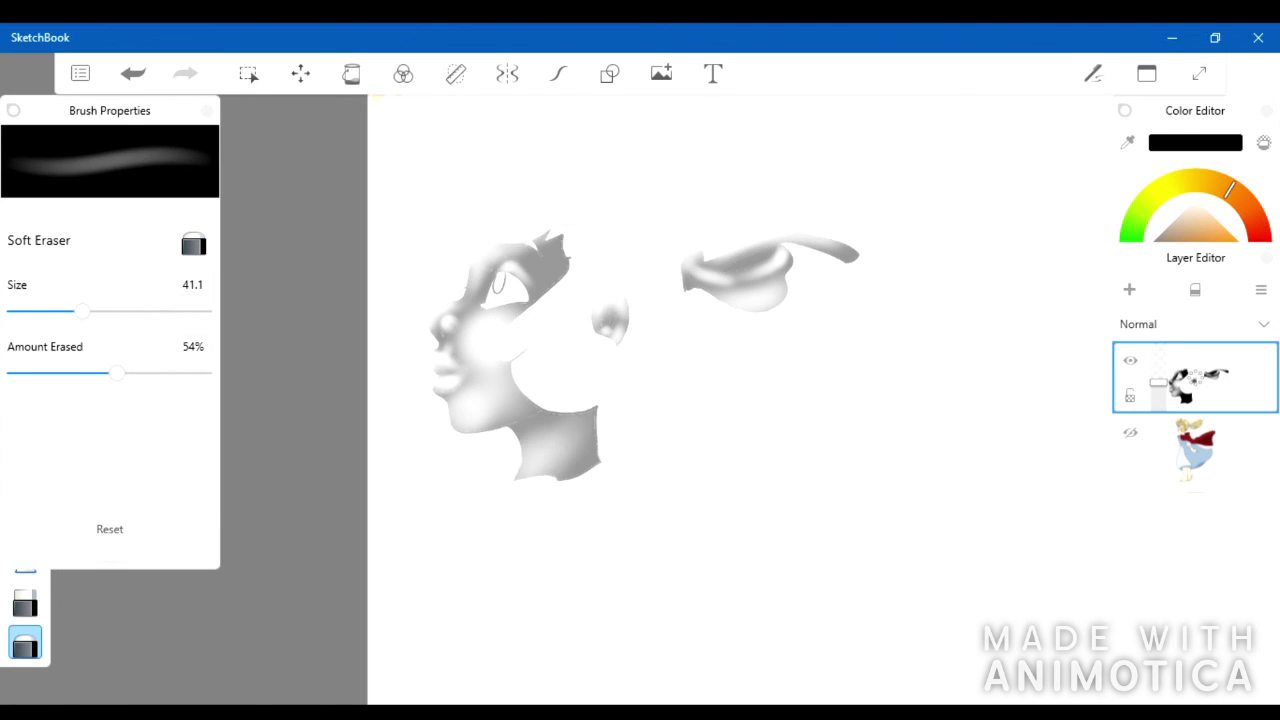